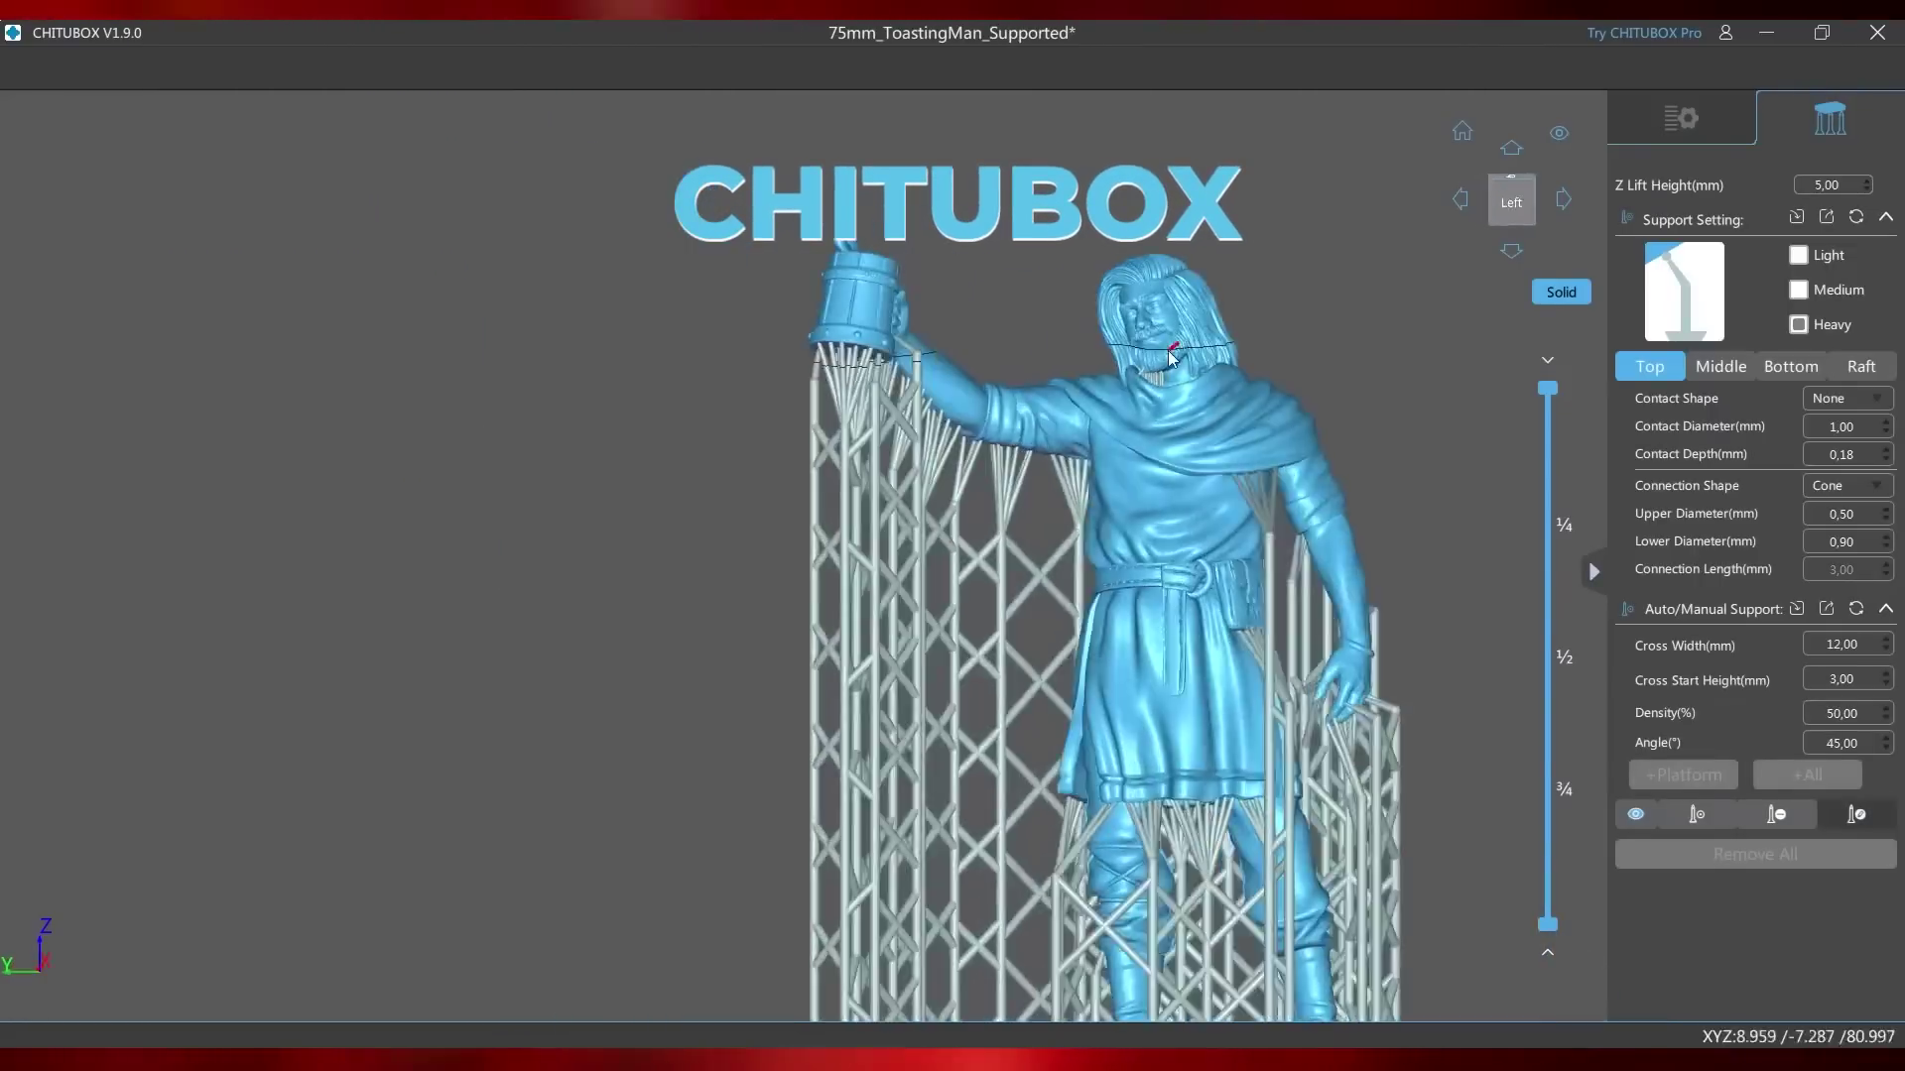
right_click_drag(1191, 377, 1111, 526)
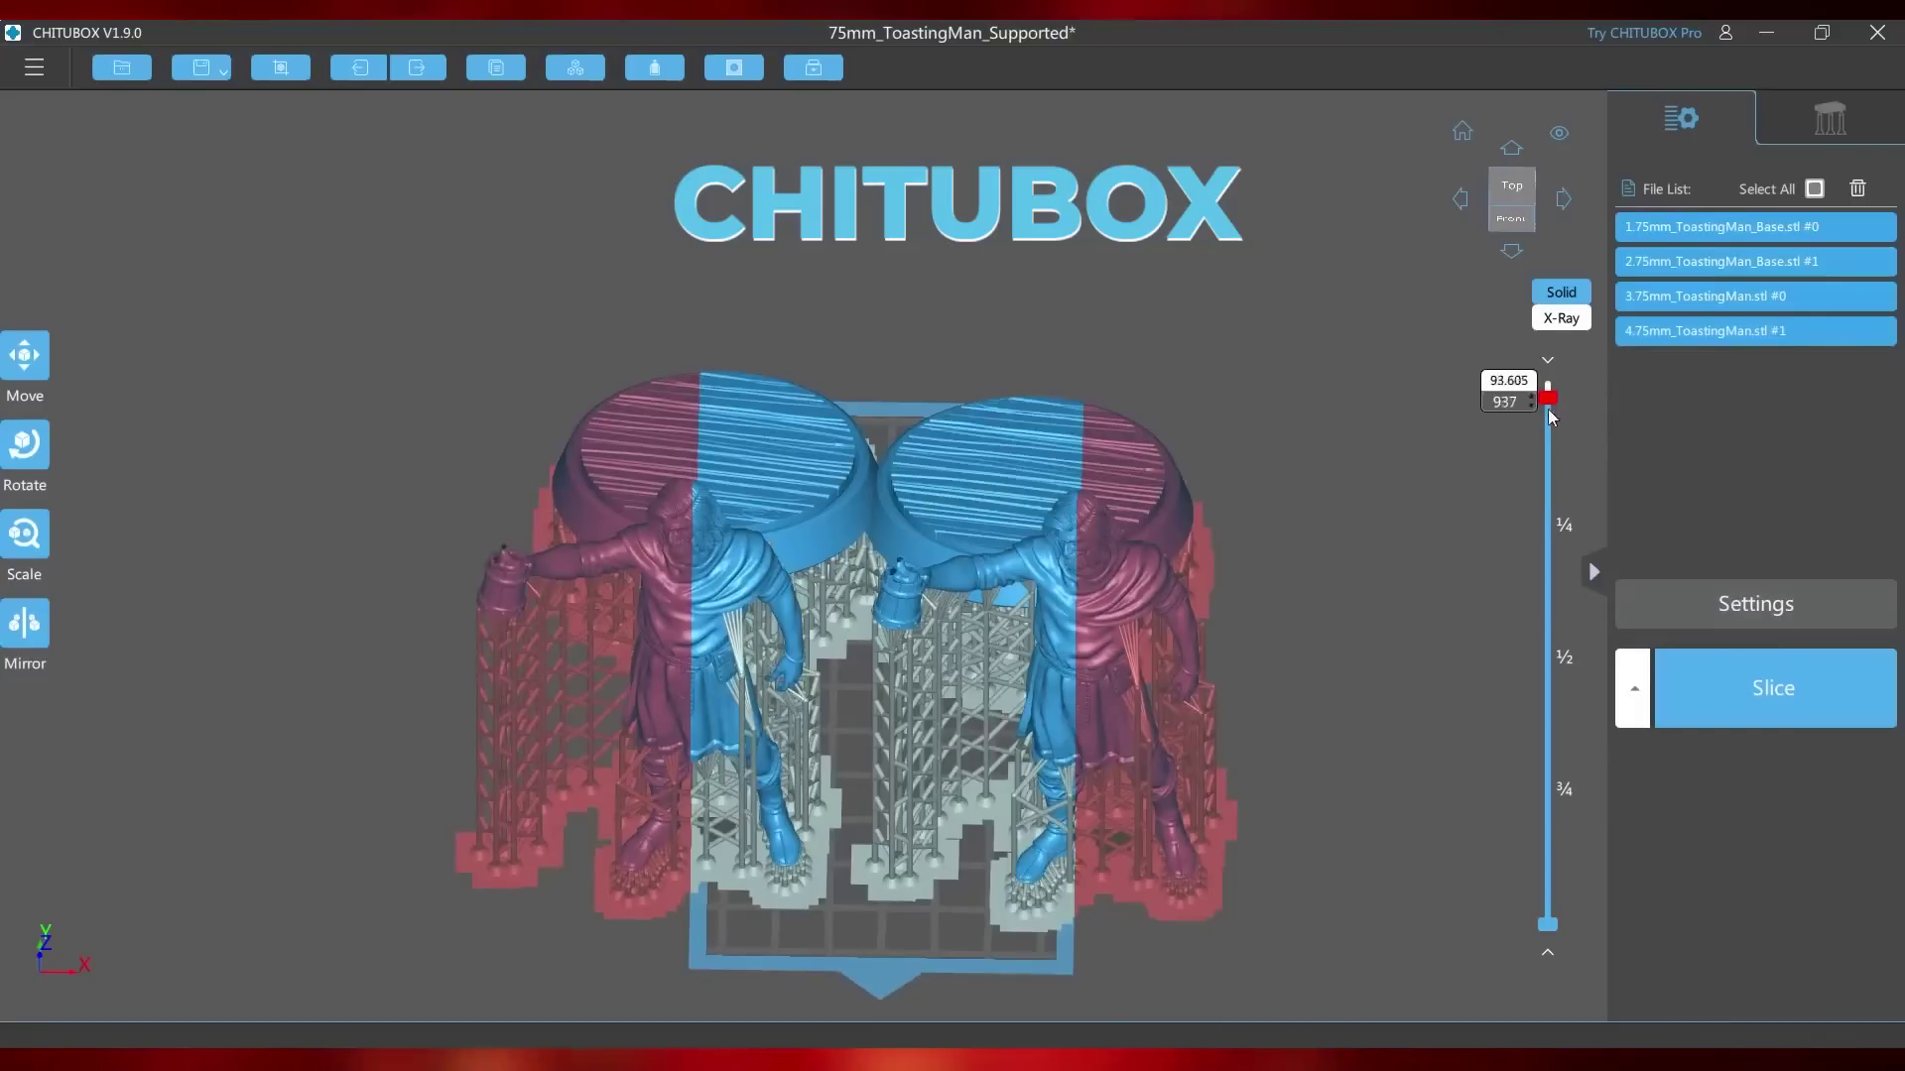
left_click_drag(1549, 411, 1644, 761)
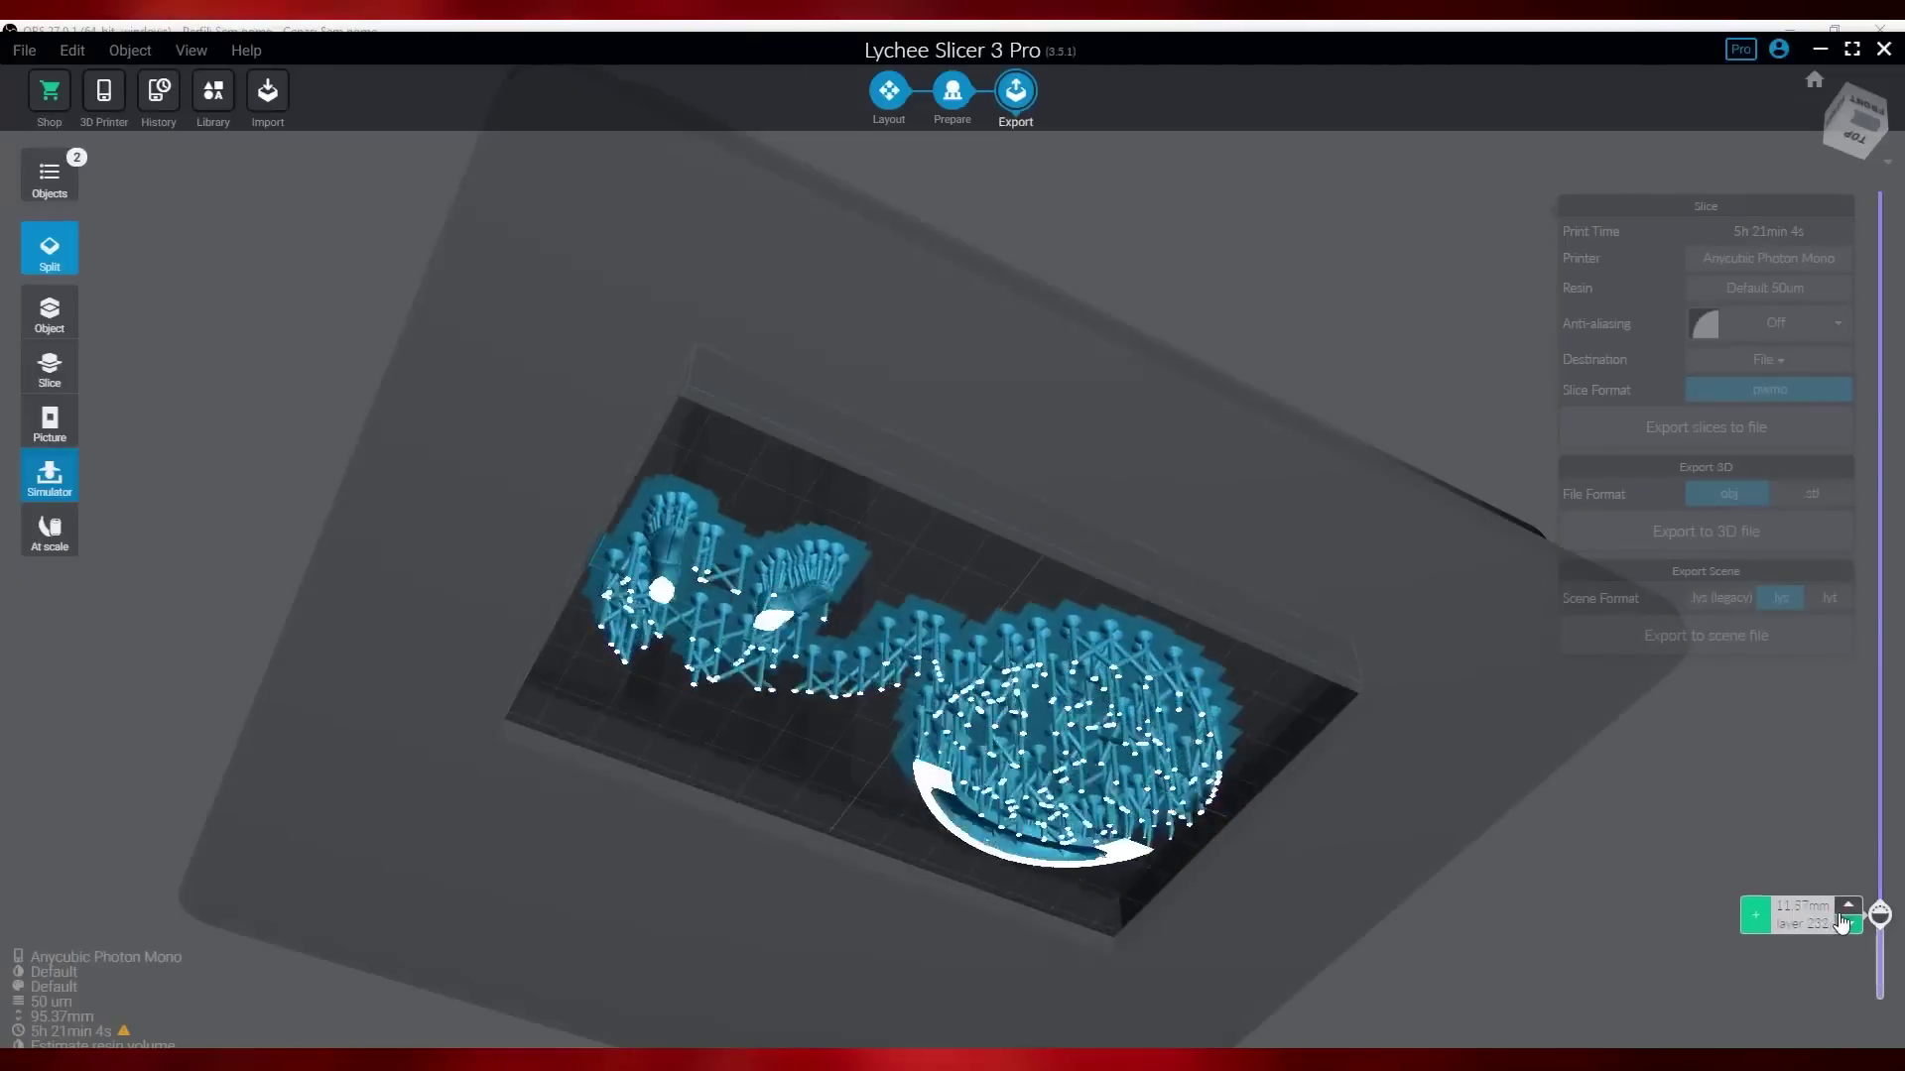
left_click_drag(1842, 922, 1894, 379)
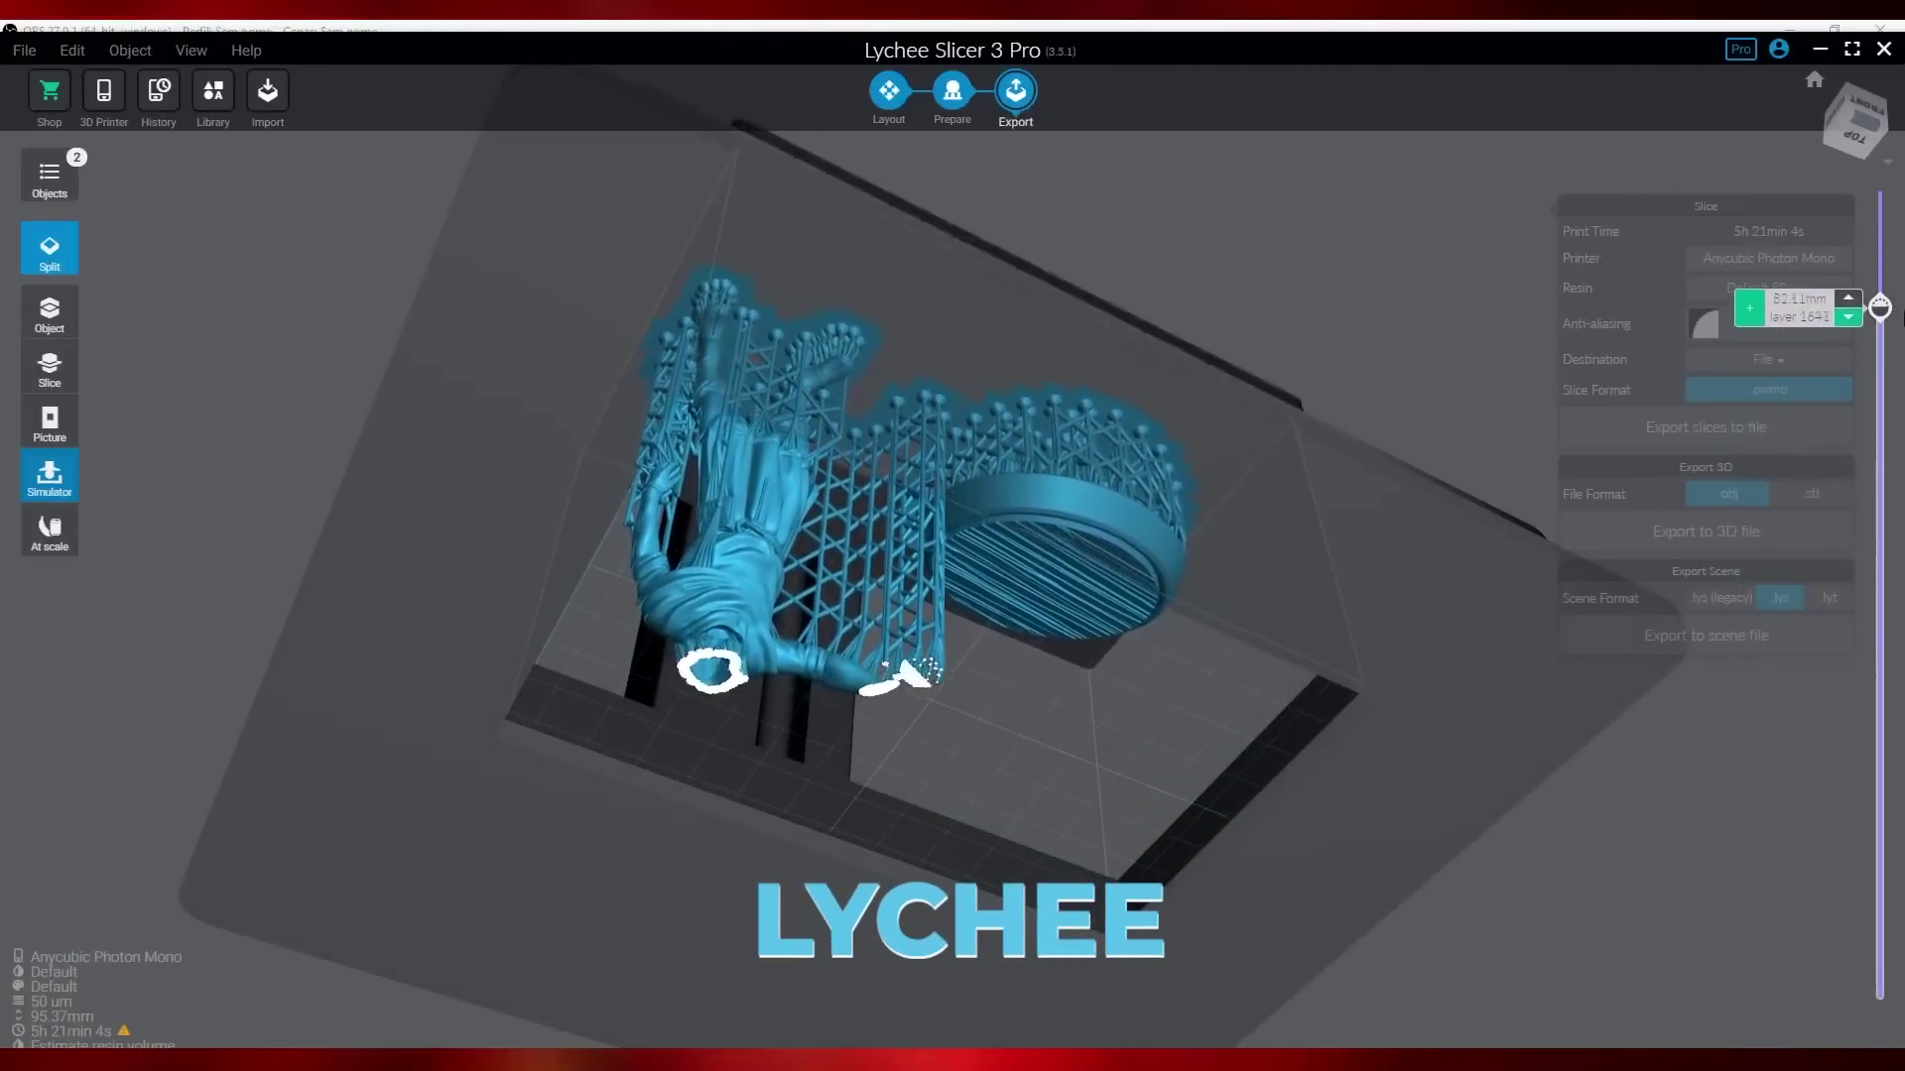
left_click_drag(1897, 261, 1896, 222)
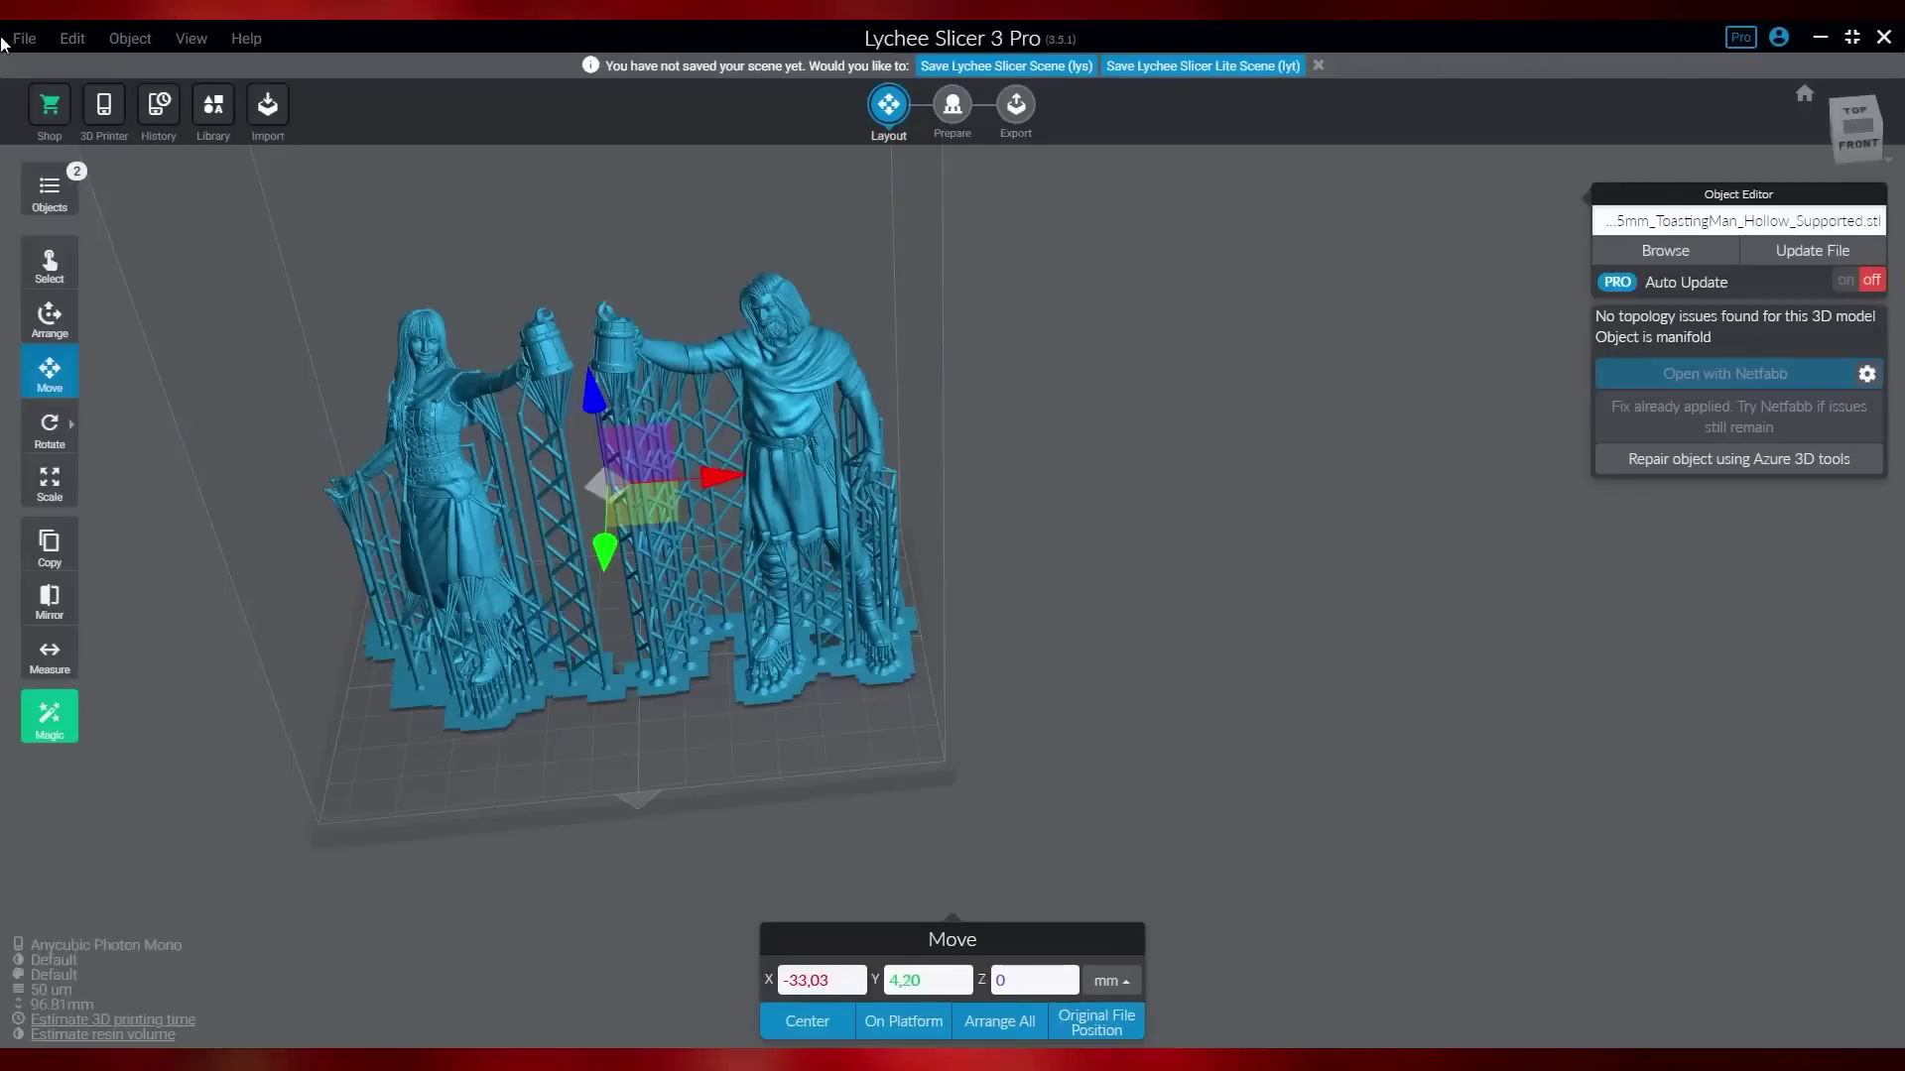
left_click(20, 38)
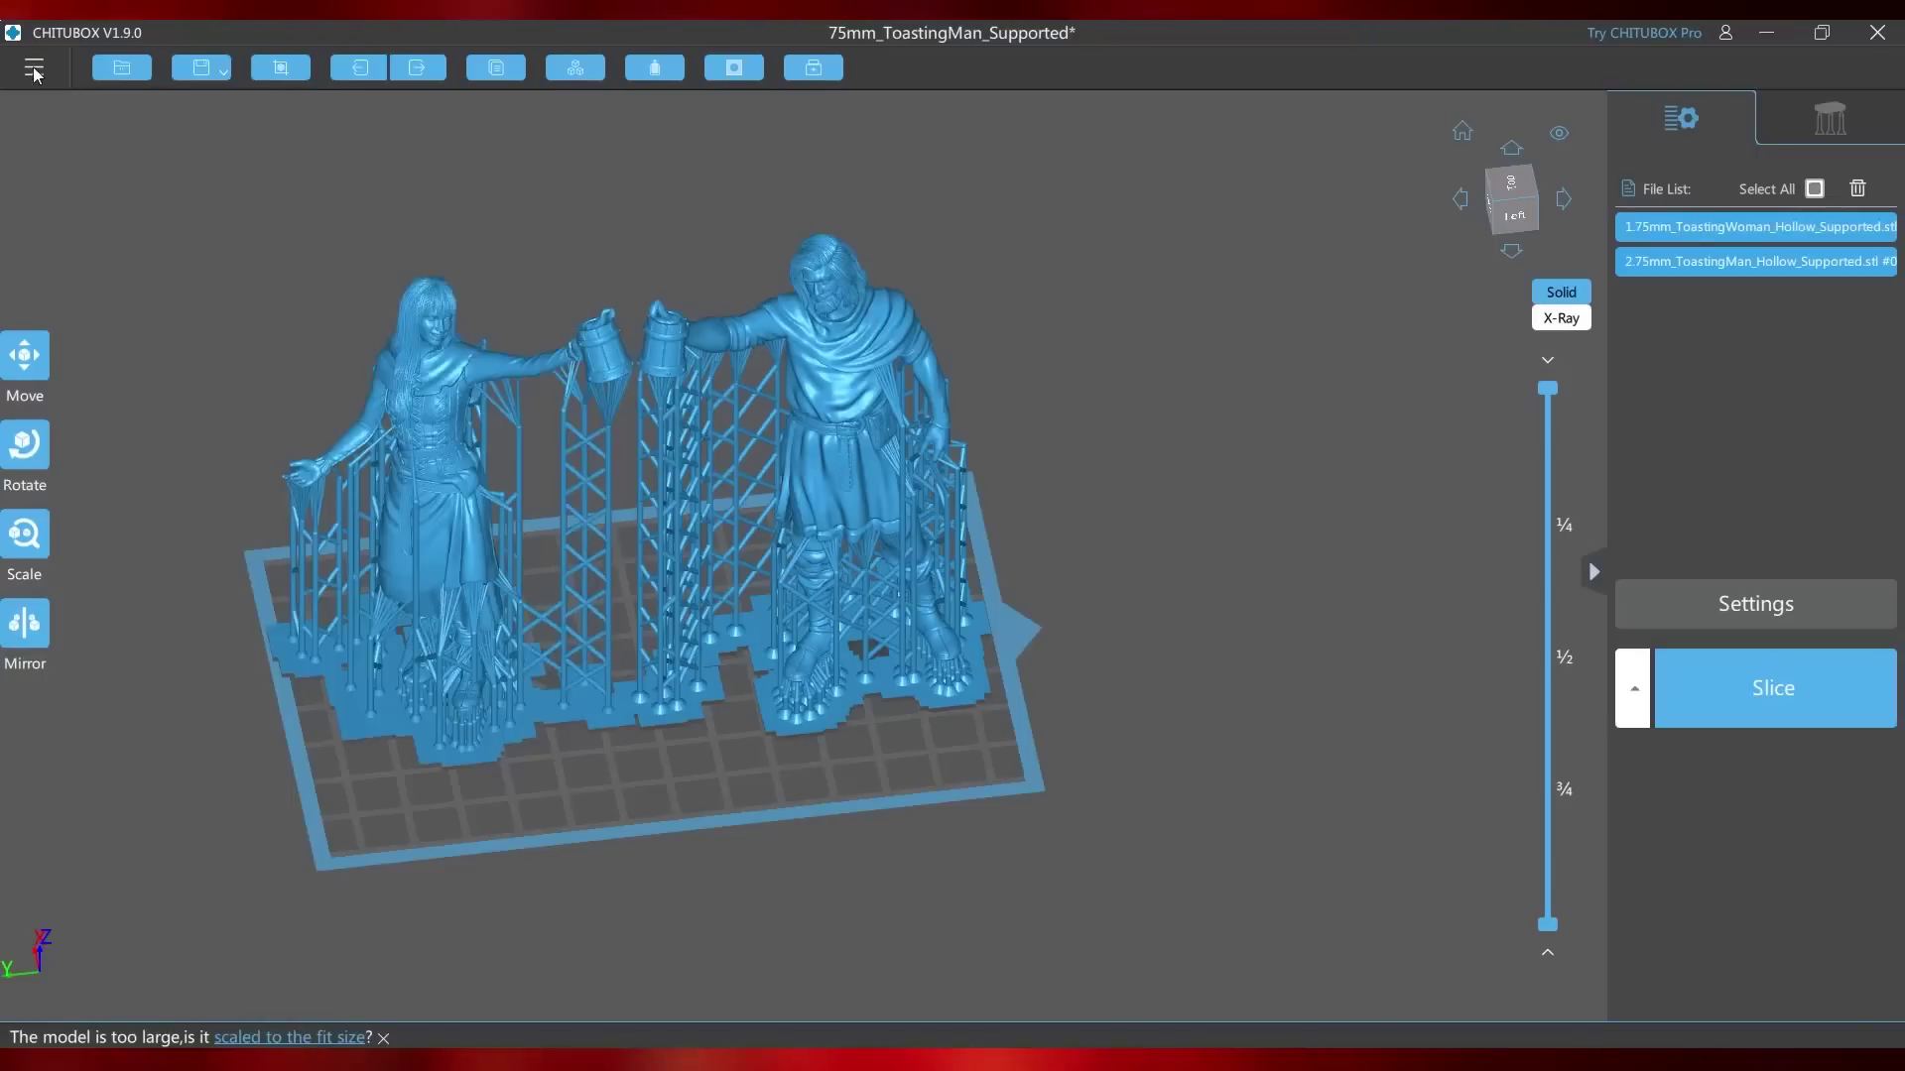
left_click(35, 71)
mouse_move(79, 191)
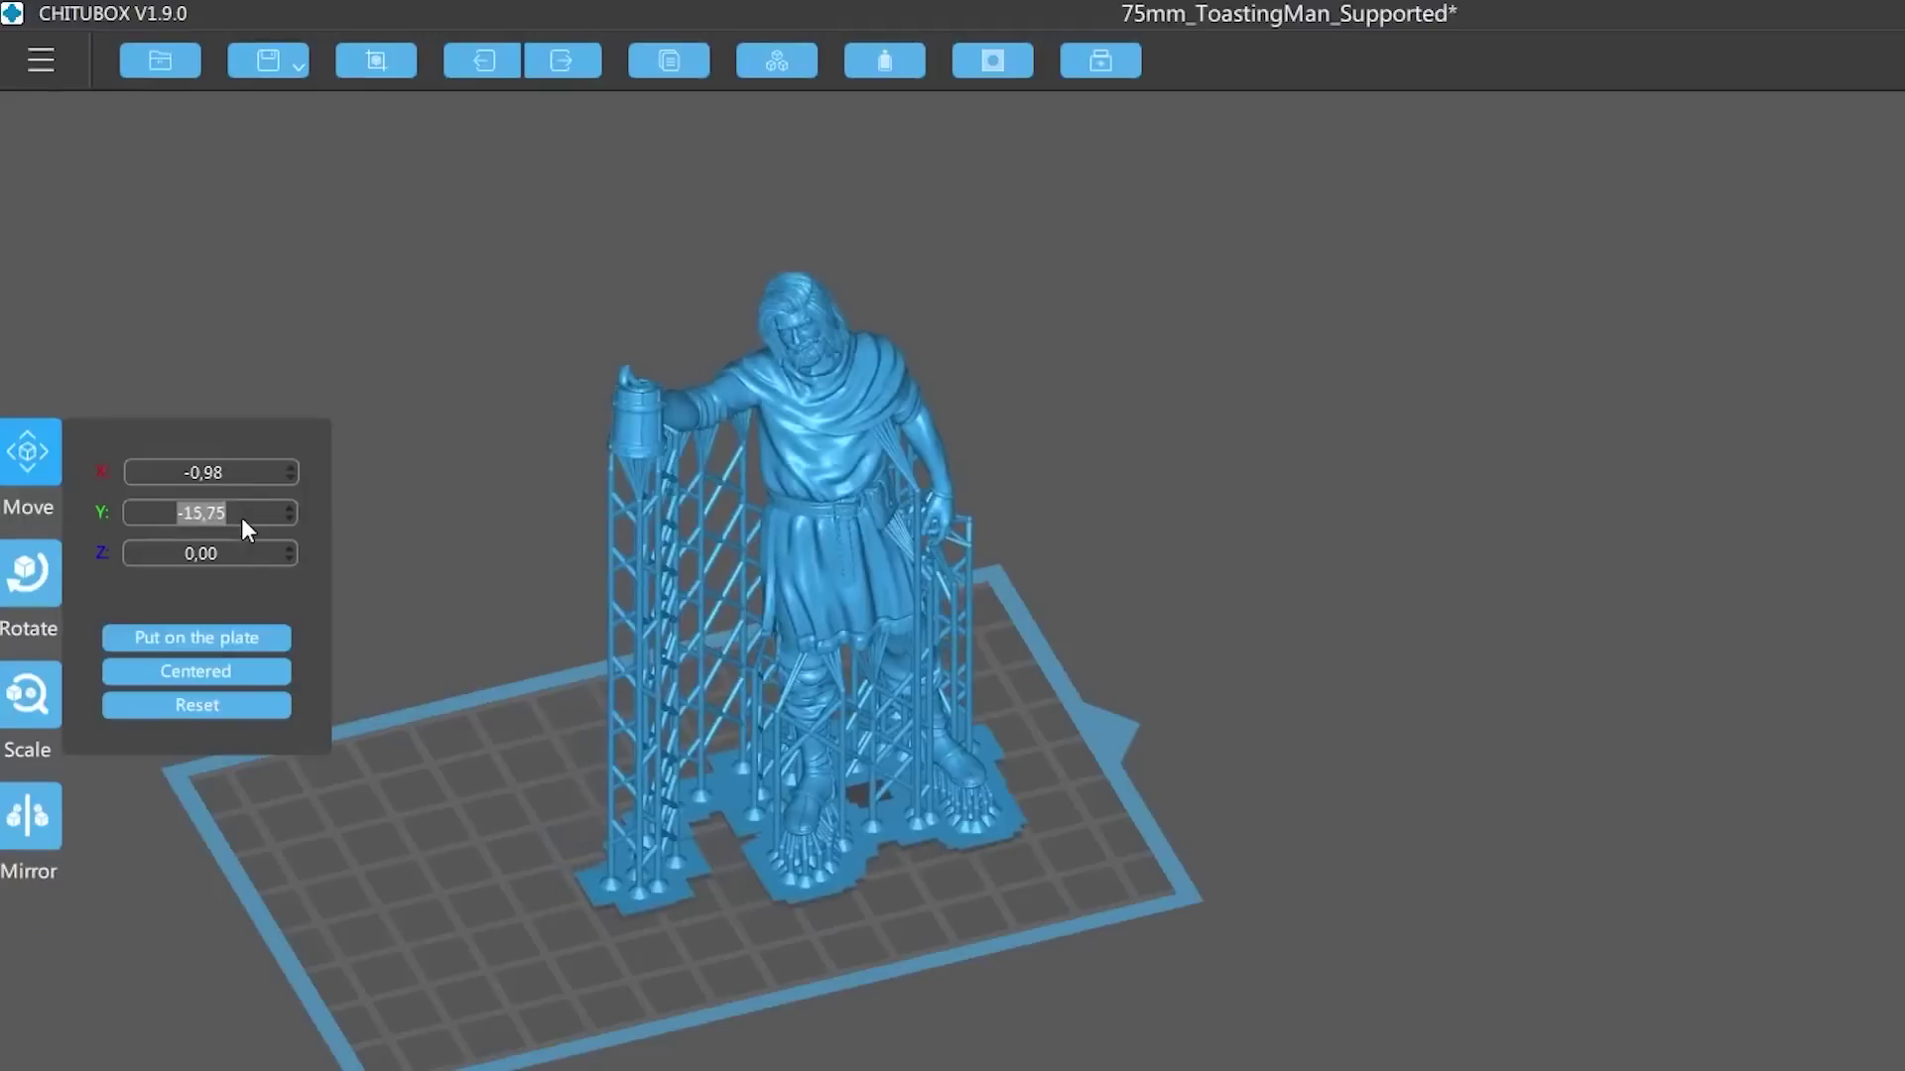
Step: Try rotating the man model in -45° increments about the X and Y axes
type("0")
key("Return")
left_click(174, 432)
left_click(39, 580)
double_click(188, 582)
double_click(187, 581)
double_click(188, 581)
double_click(188, 581)
double_click(189, 617)
triple_click(184, 625)
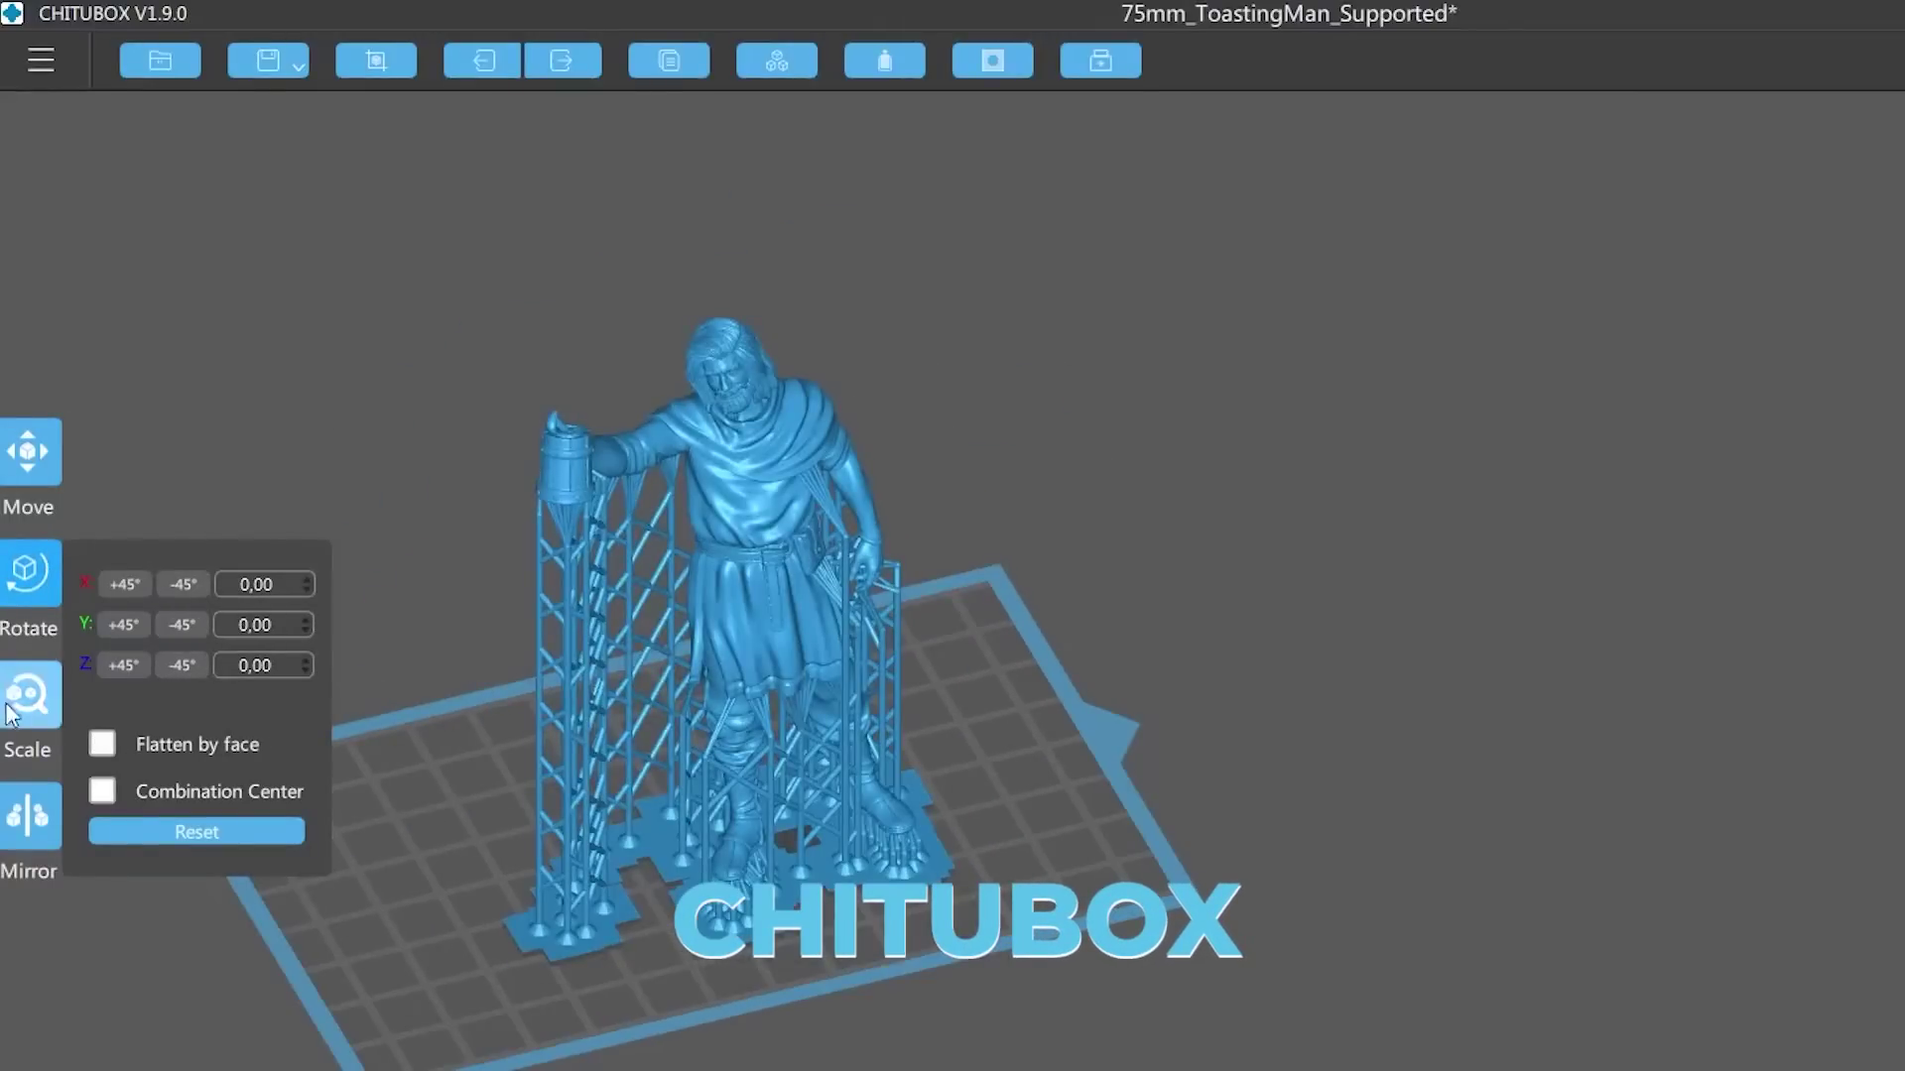
Step: Try scaling the man model with the ratio unlocked to 95 % in X, 115 % in Y and 5 % in Z
left_click(5, 680)
scroll(256, 740, "up", 7)
scroll(256, 740, "down", 8)
left_click(118, 894)
scroll(270, 783, "up", 1)
scroll(270, 782, "up", 20)
scroll(271, 782, "down", 19)
scroll(260, 825, "down", 18)
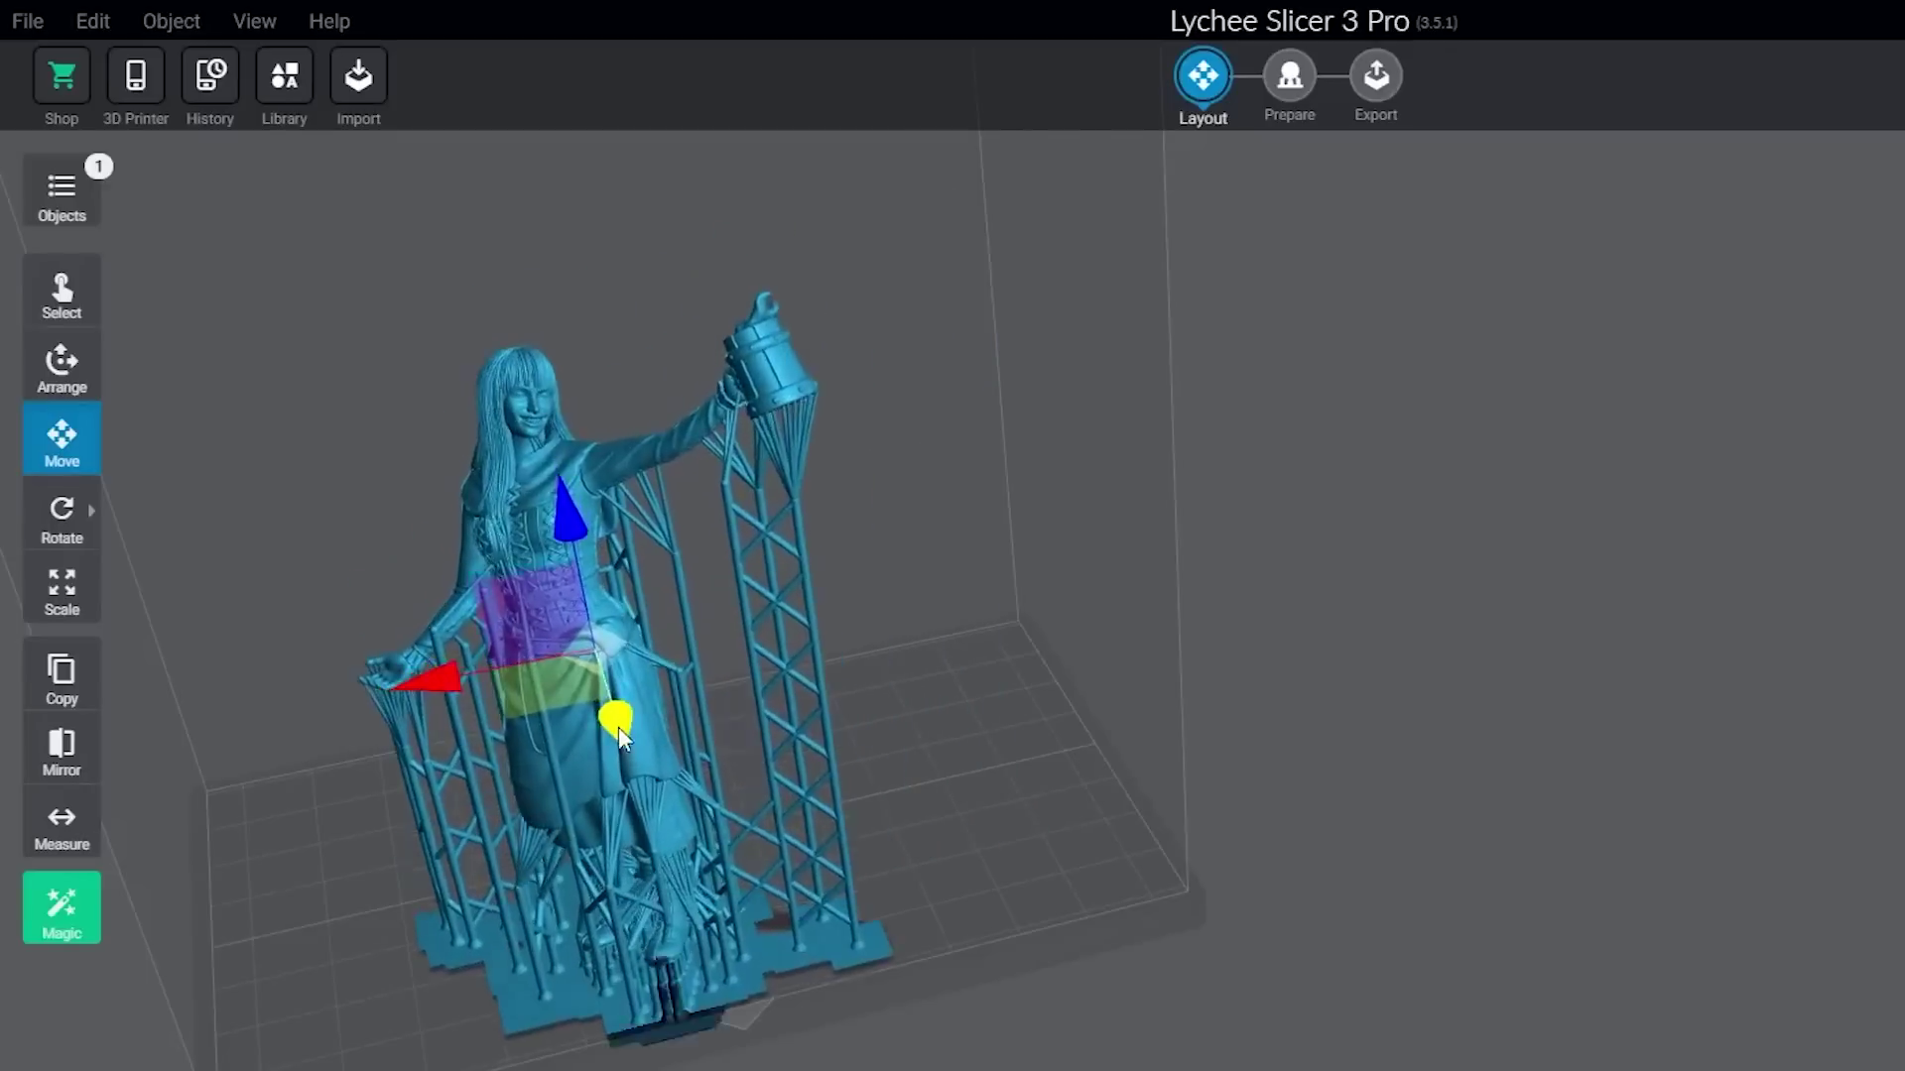
Step: Switch to Lychee Slicer, move the woman model on the build plate and rotate it with the rotation rings
left_click_drag(617, 728, 607, 561)
left_click_drag(572, 486, 762, 586)
left_click(79, 521)
left_click_drag(605, 613, 493, 495)
left_click_drag(535, 560, 608, 545)
mouse_move(80, 521)
left_click(142, 598)
left_click(308, 867)
left_click(154, 514)
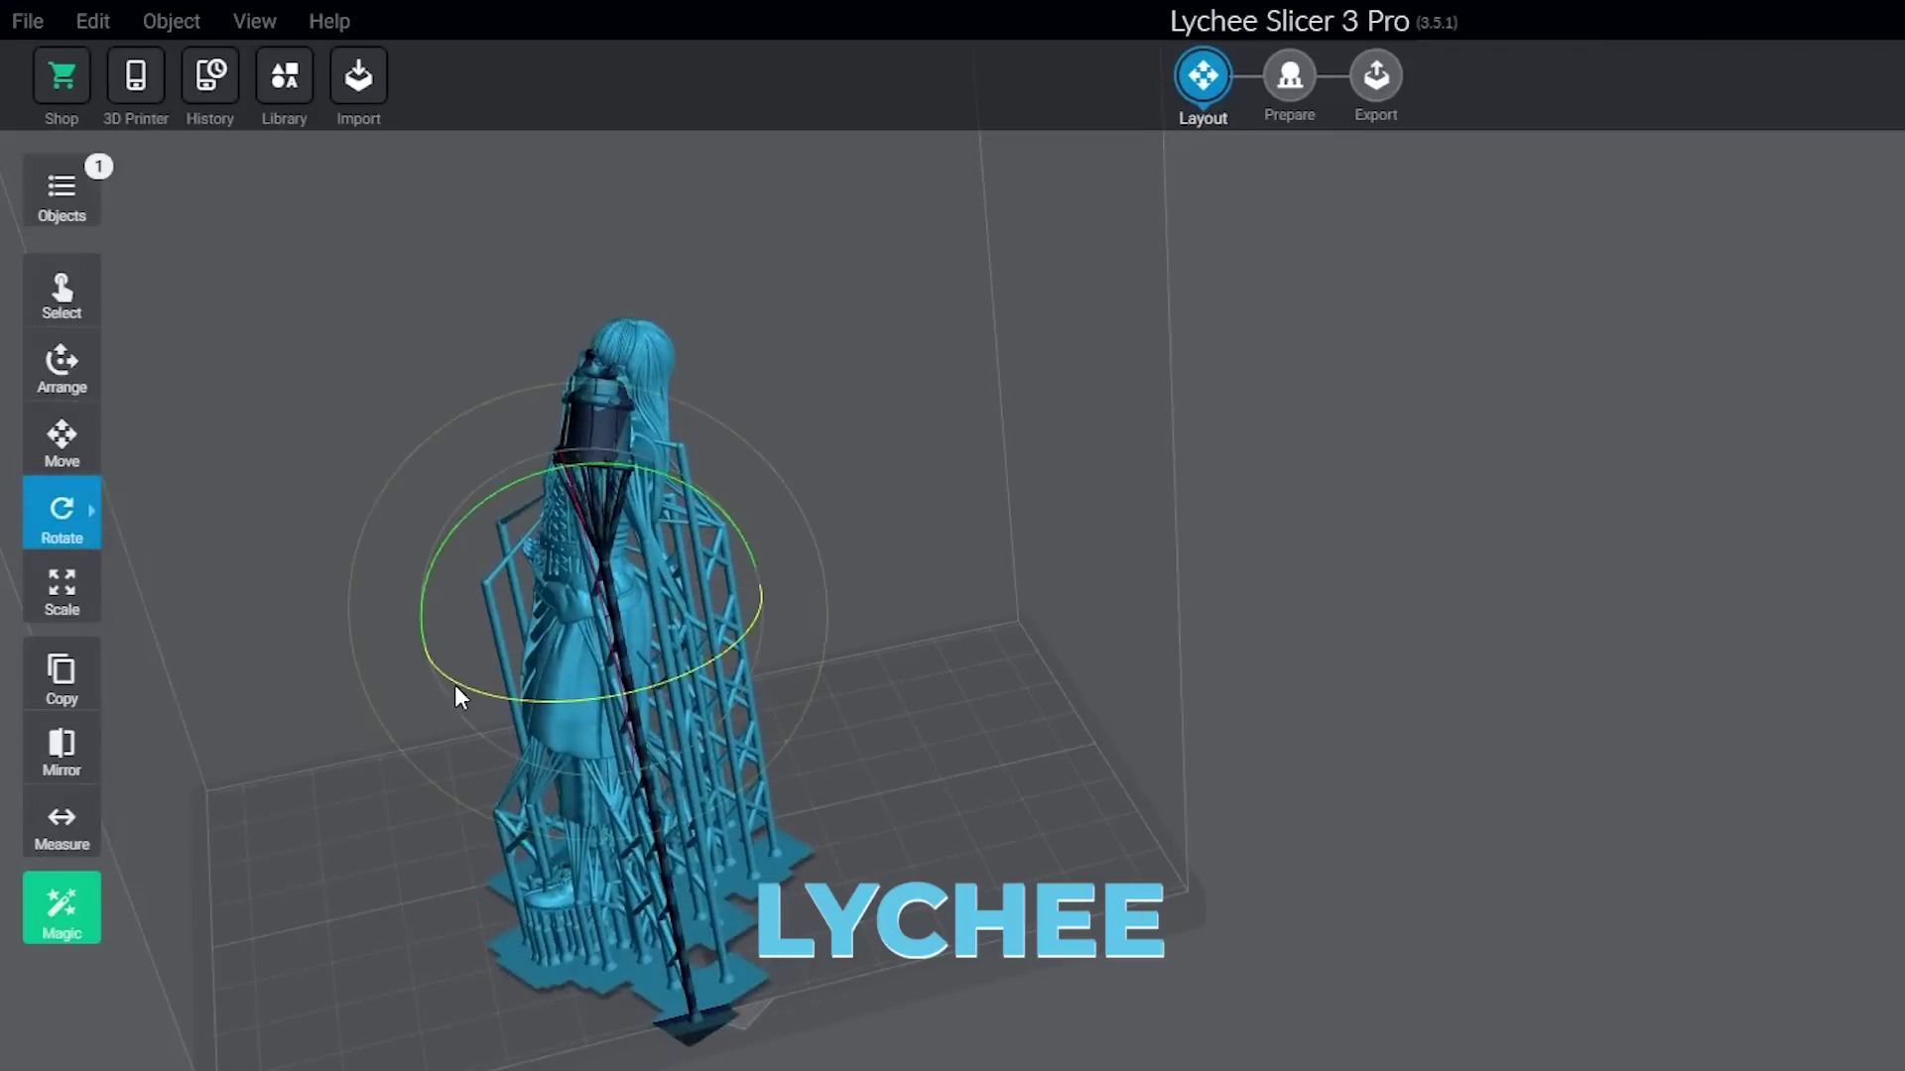
left_click_drag(459, 695, 734, 728)
key("s")
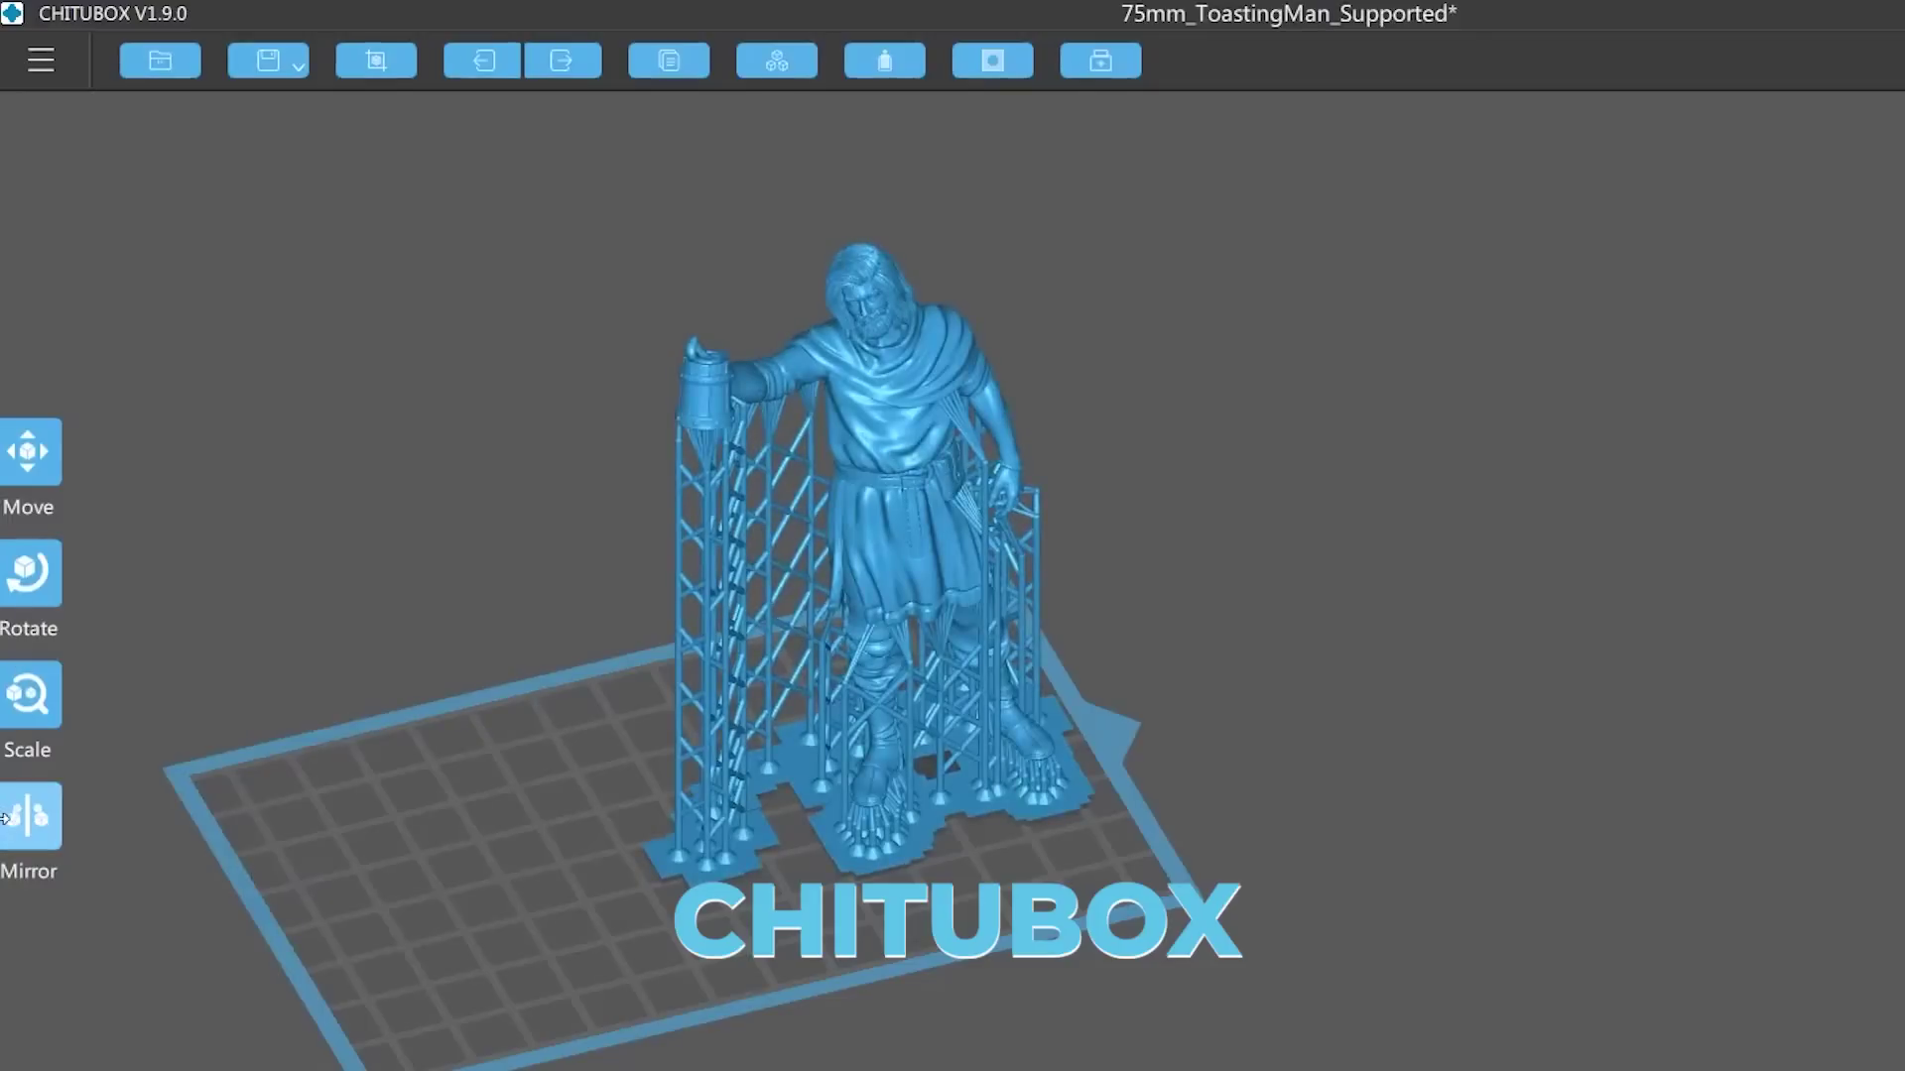
Step: Switch to CHITUBOX and mirror the man model along Y while keeping the original model
left_click(29, 815)
left_click(202, 871)
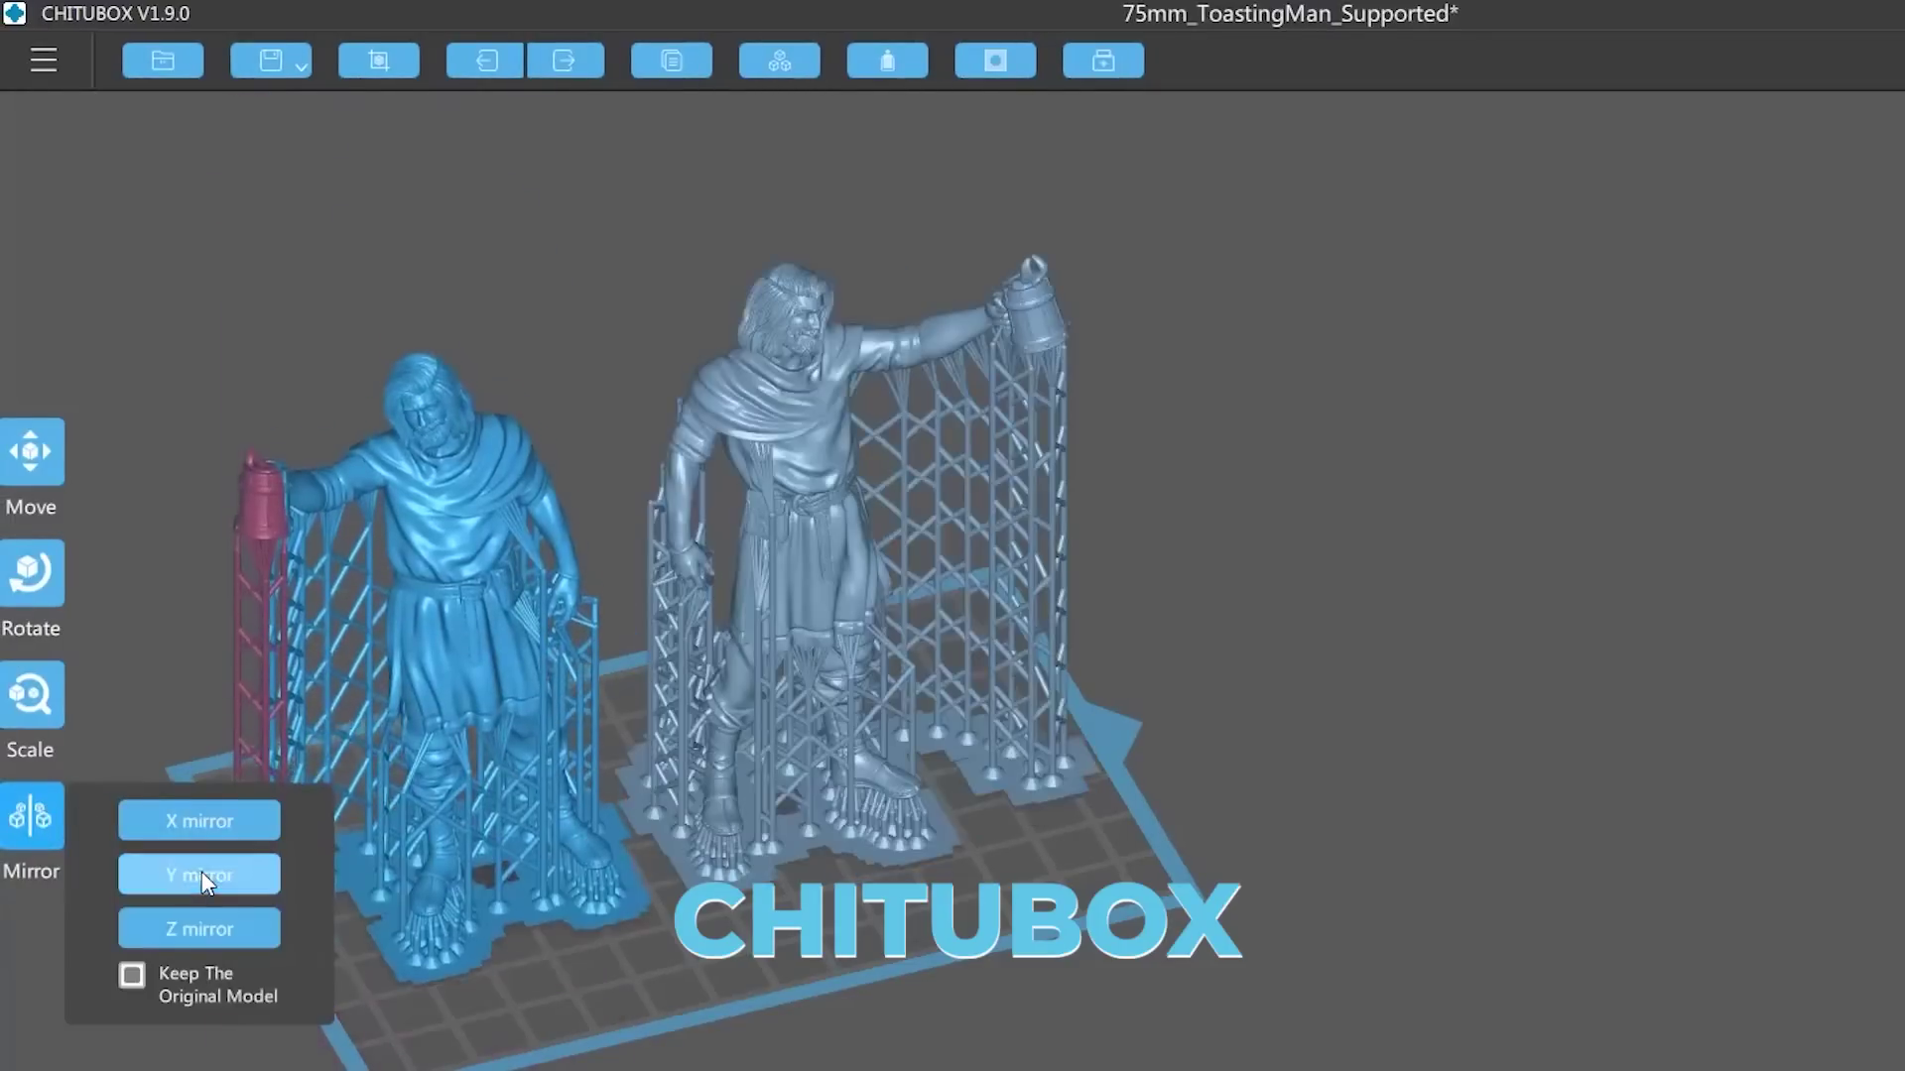
middle_click_drag(1097, 653, 1421, 777)
right_click_drag(1420, 777, 1373, 748)
left_click_drag(1373, 748, 1449, 790)
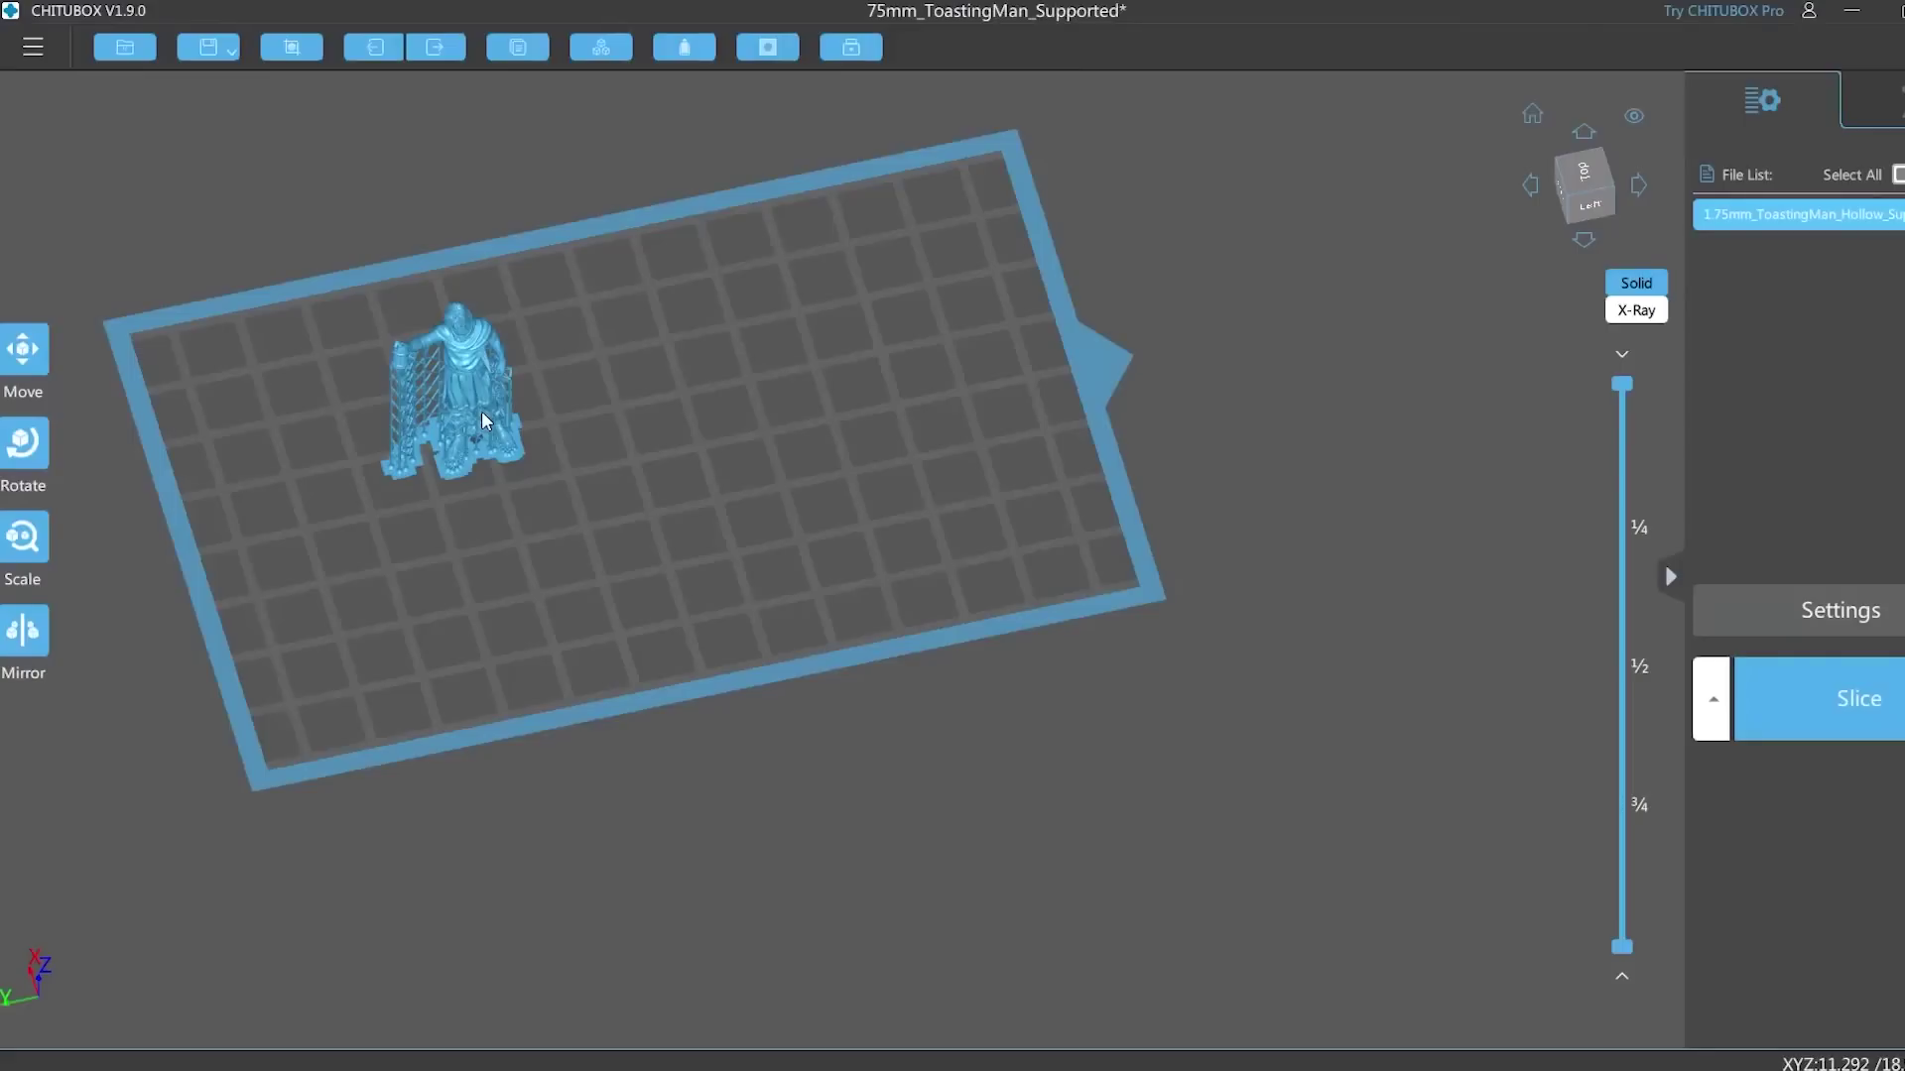
Step: Paste three copies of the man model, select all the models and clone them
key("ctrl+c")
key("ctrl+v")
key("ctrl+v")
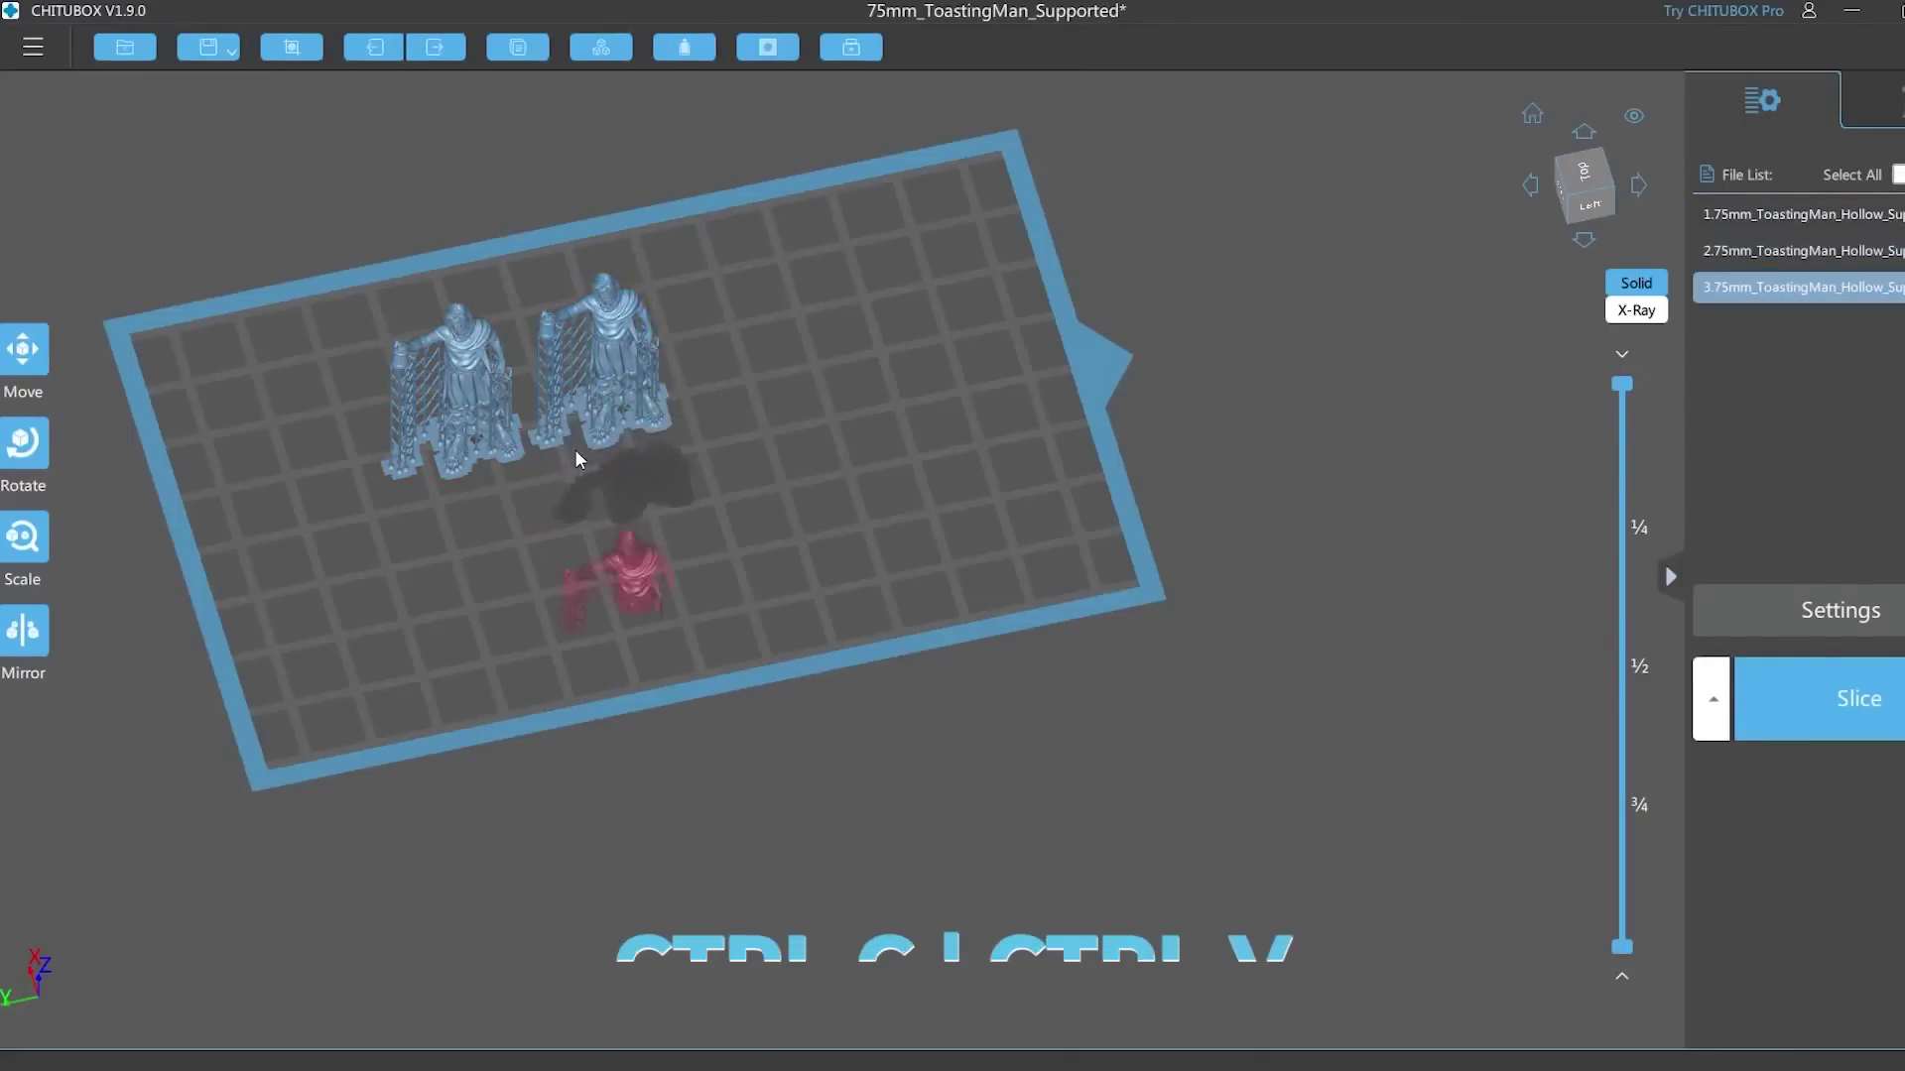
key("ctrl+v")
key("ctrl+a")
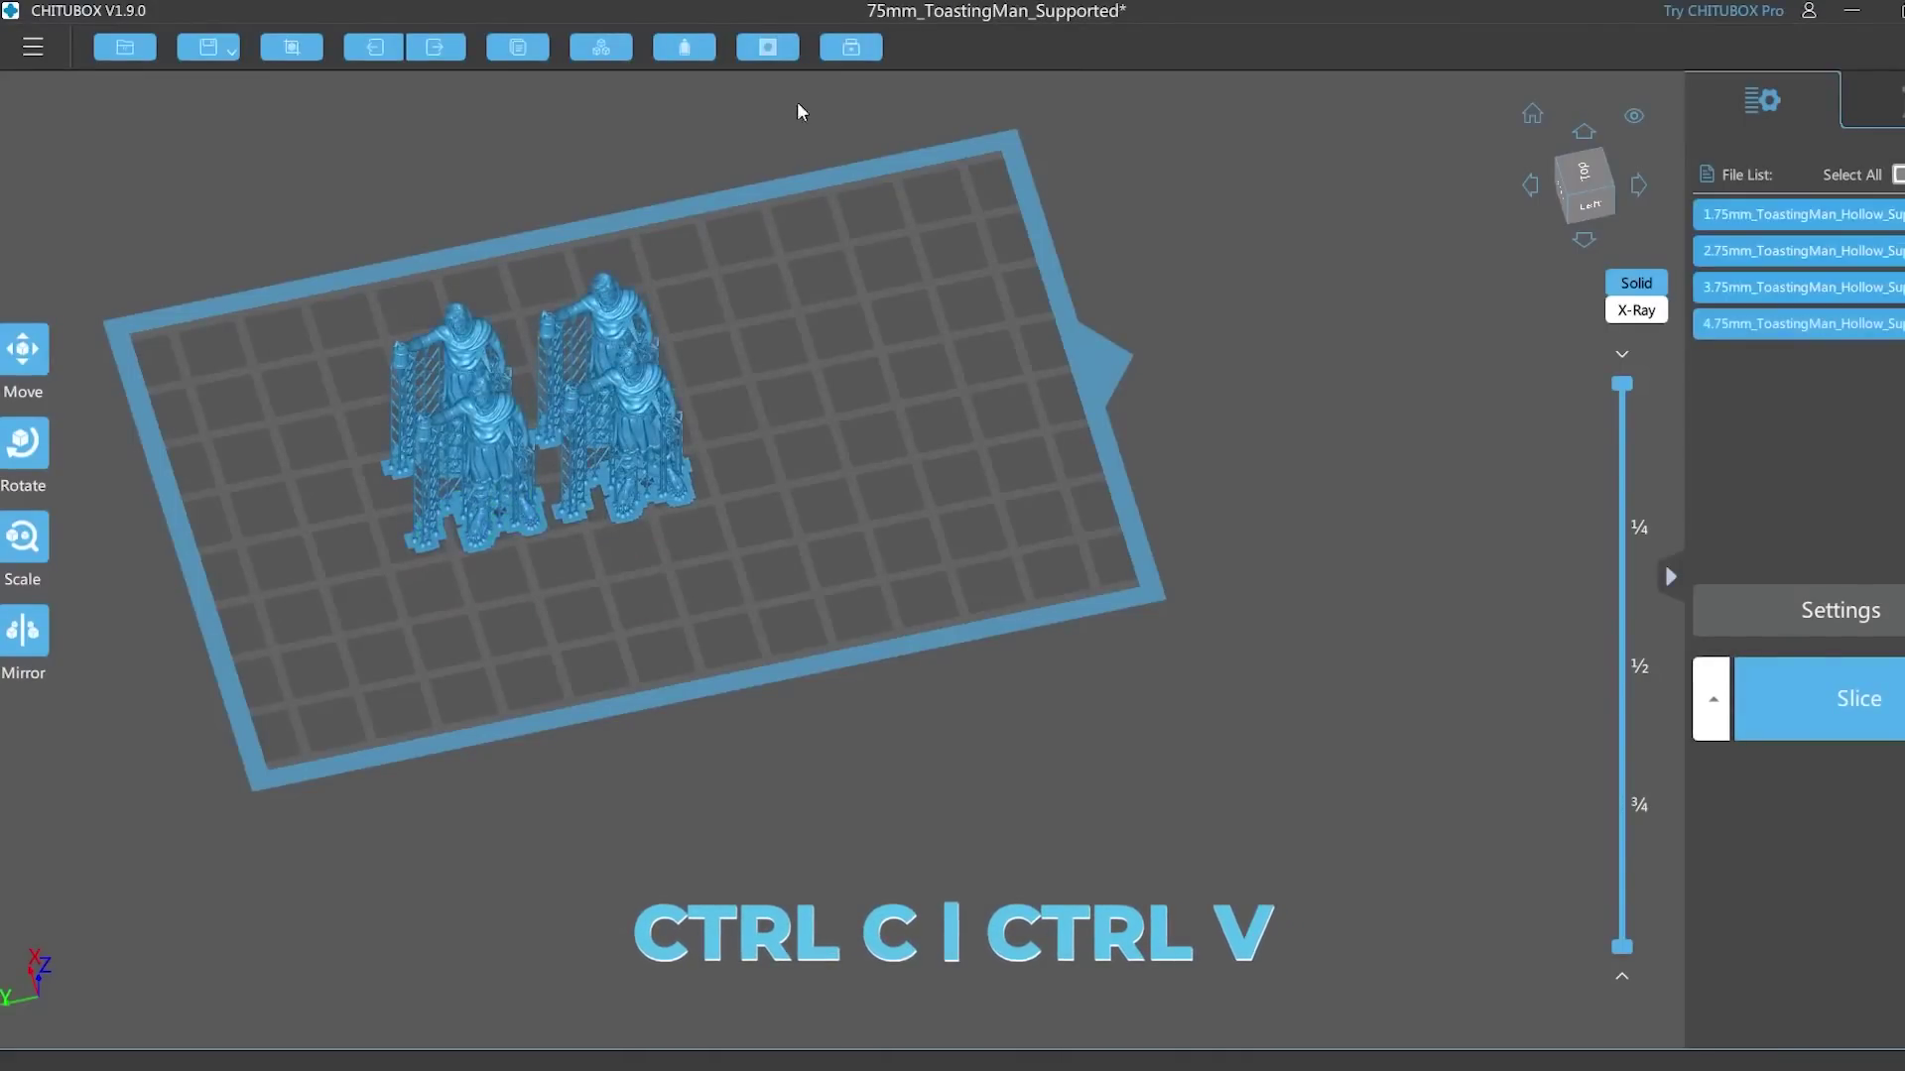
left_click(527, 56)
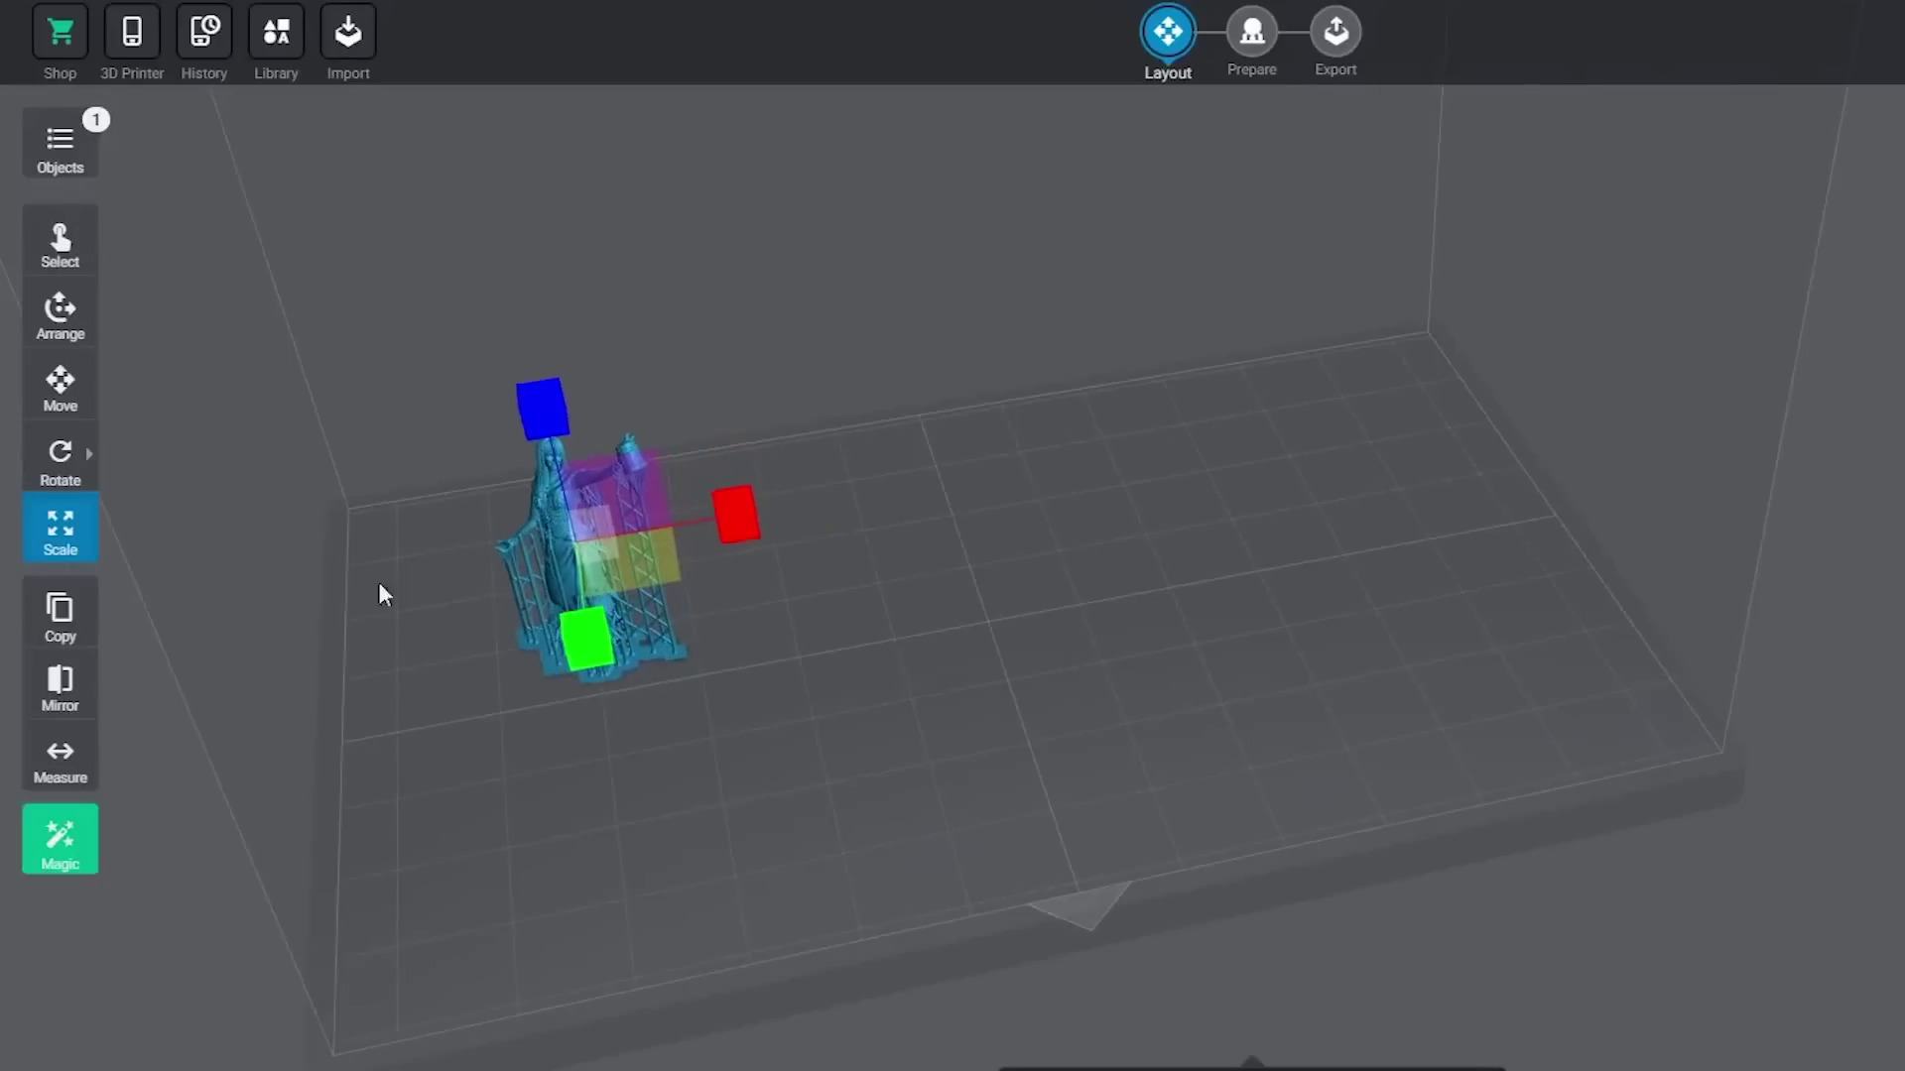
Step: Switch to Lychee Slicer and duplicate the woman model with 5 auto-arranged copies, with all objects selected
left_click(60, 613)
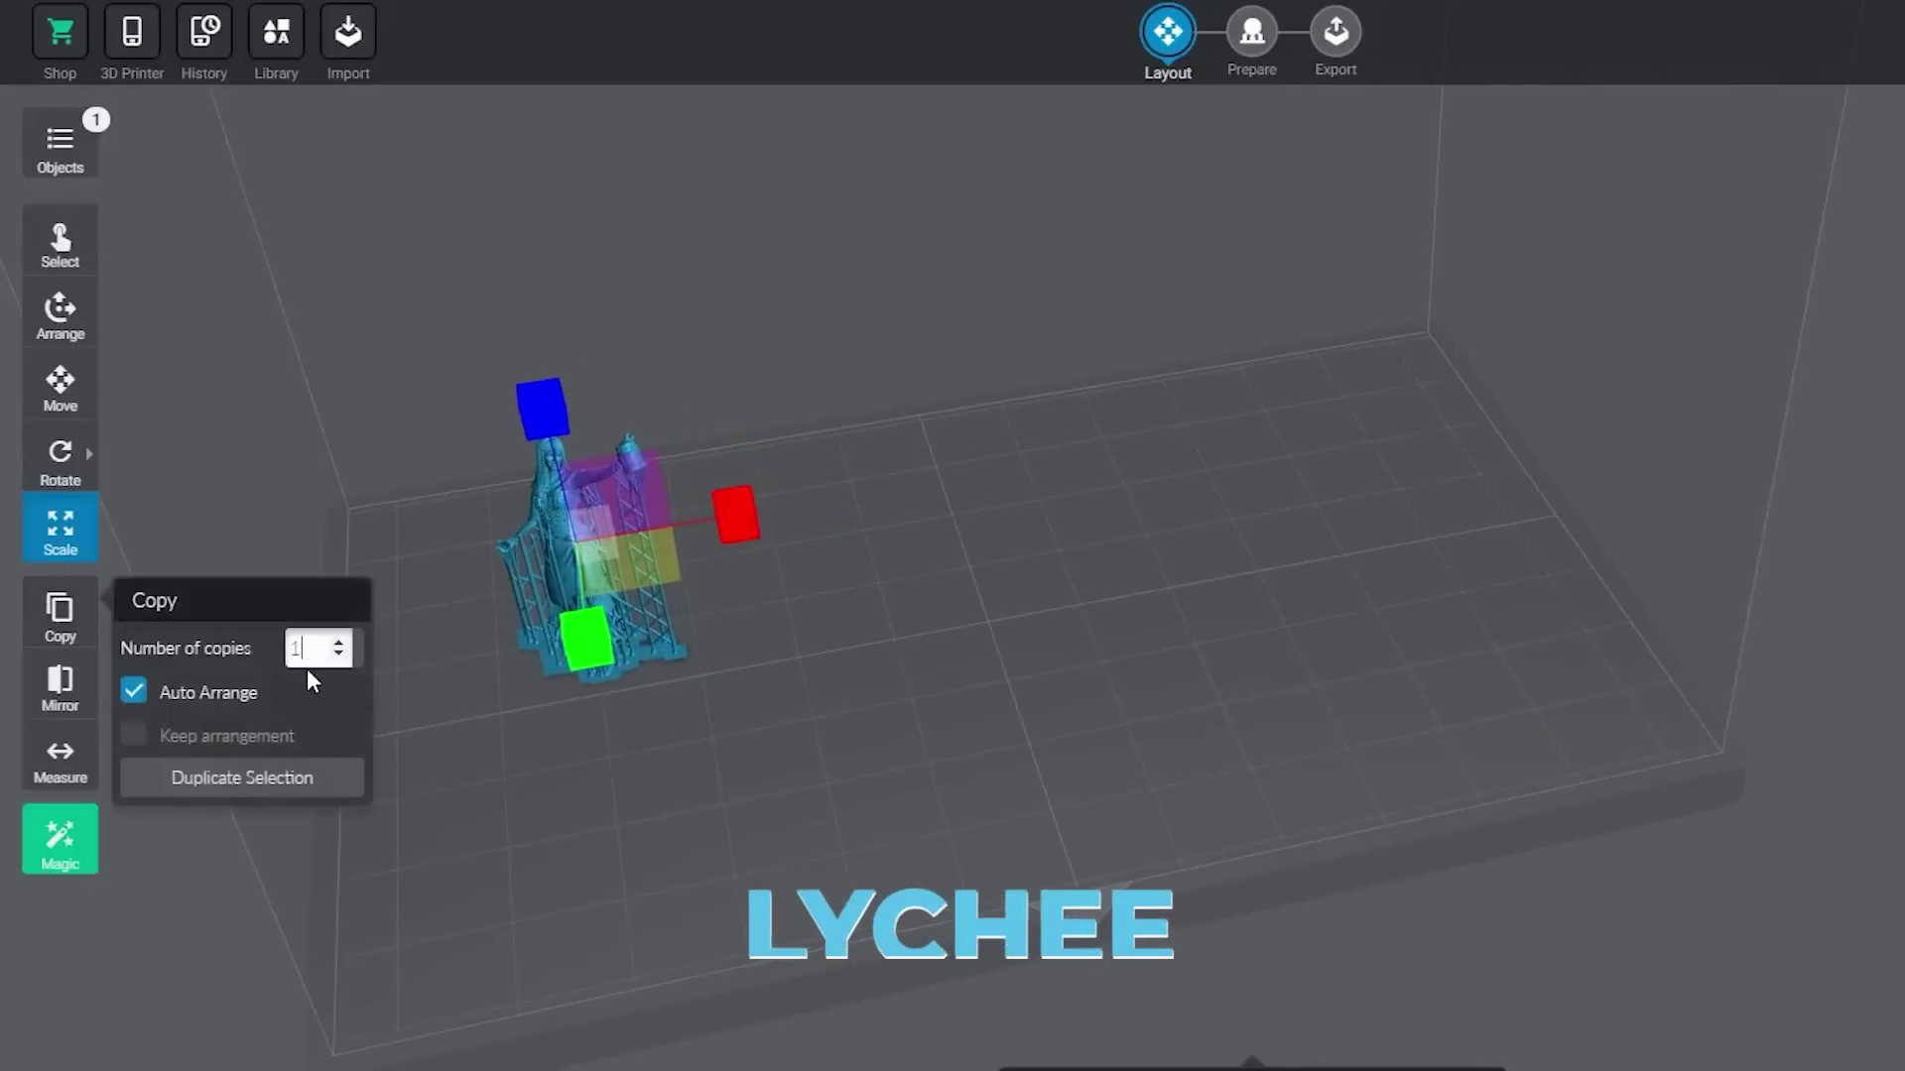
left_click(312, 784)
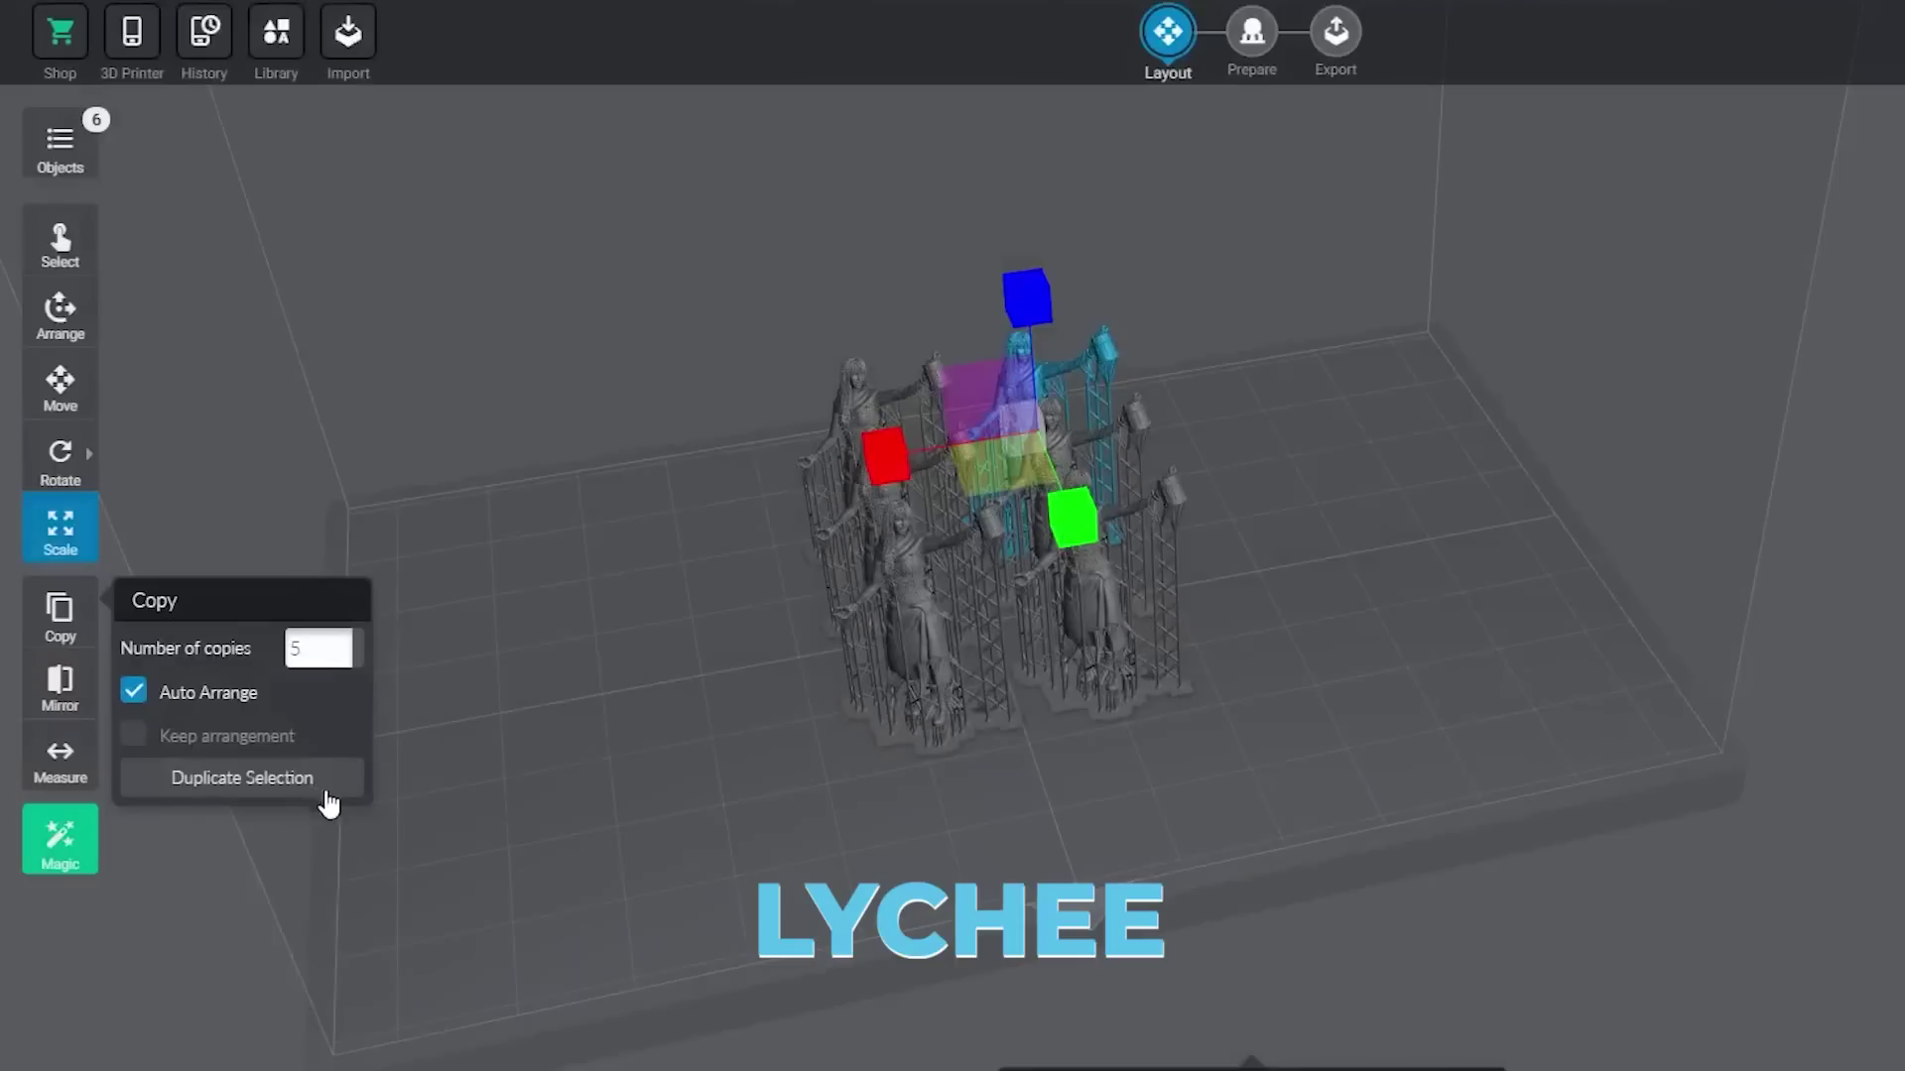
left_click(664, 793)
left_click(933, 627)
key("ctrl+a")
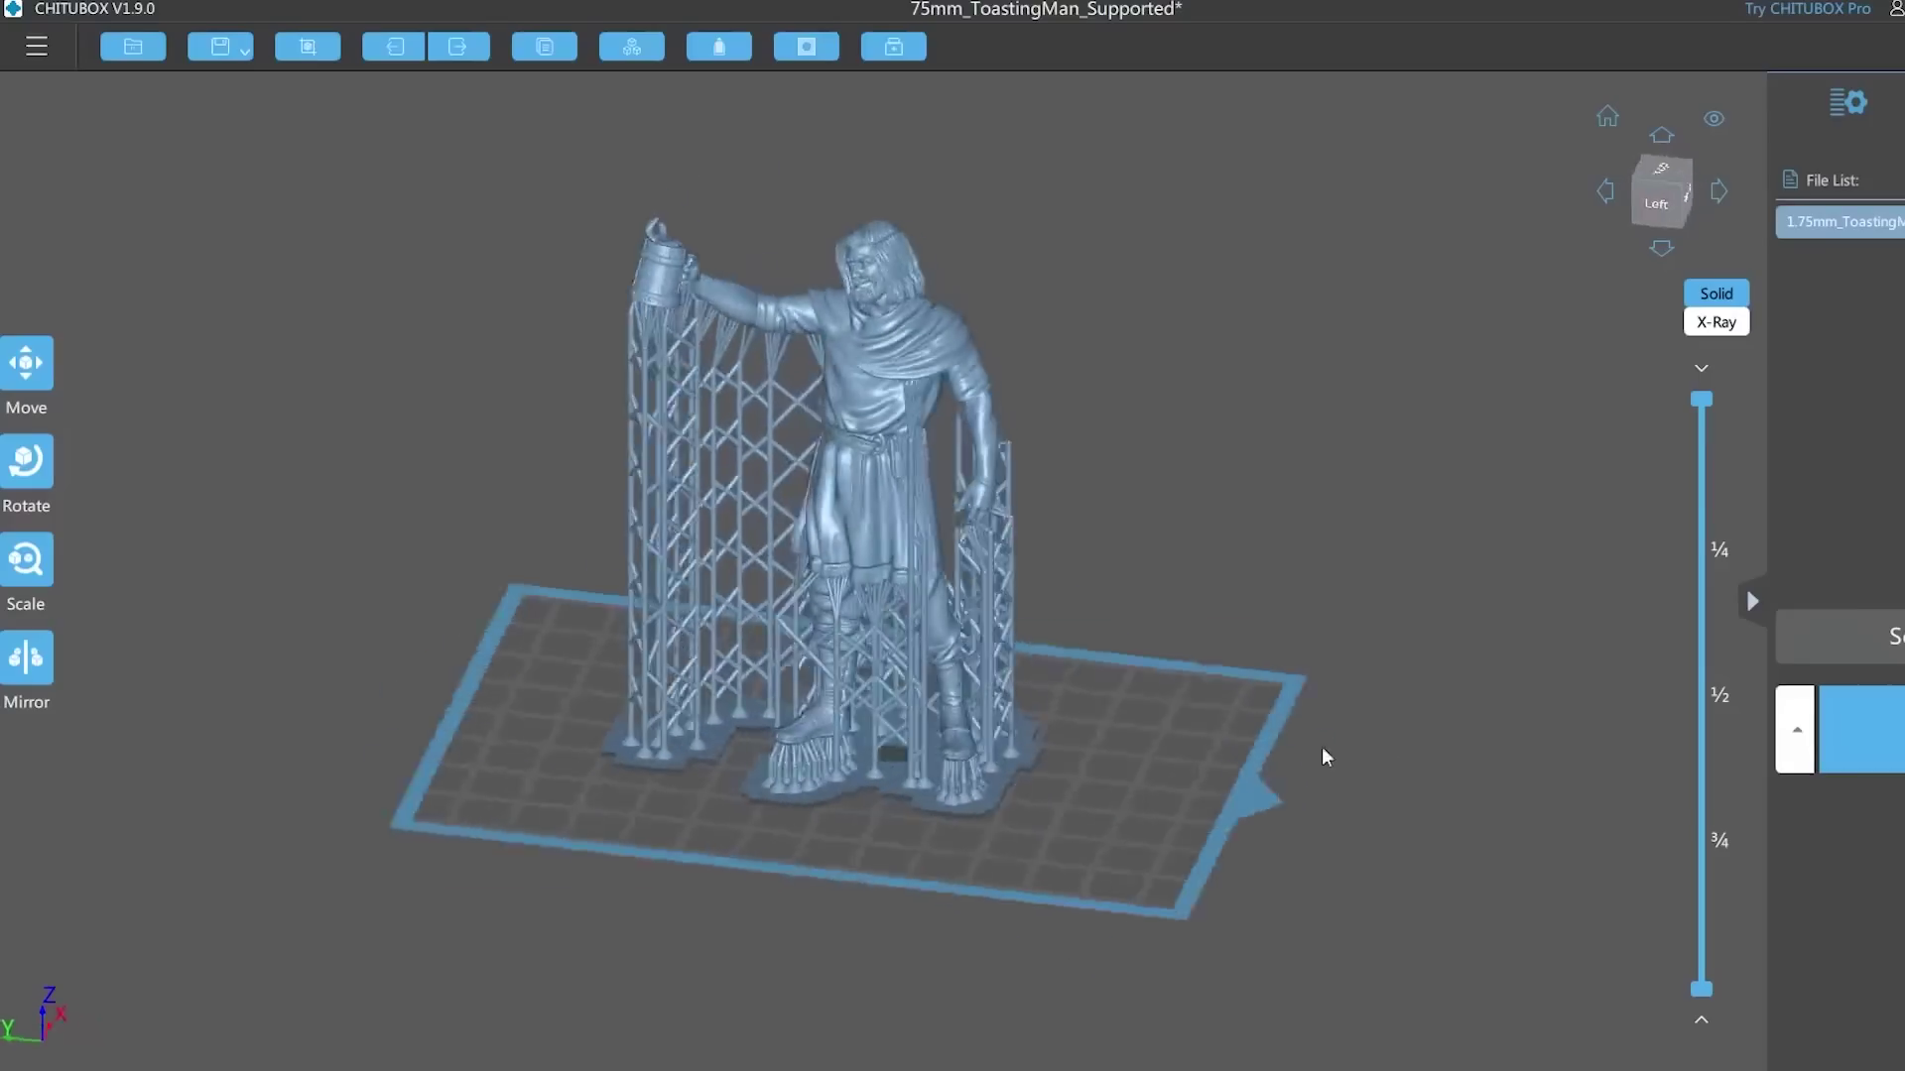
Step: Switch to CHITUBOX and examine the man model by orbiting, zooming and using the top and home views
right_click_drag(1323, 749, 1284, 717)
middle_click_drag(1285, 717, 1354, 740)
scroll(824, 264, "up", 5)
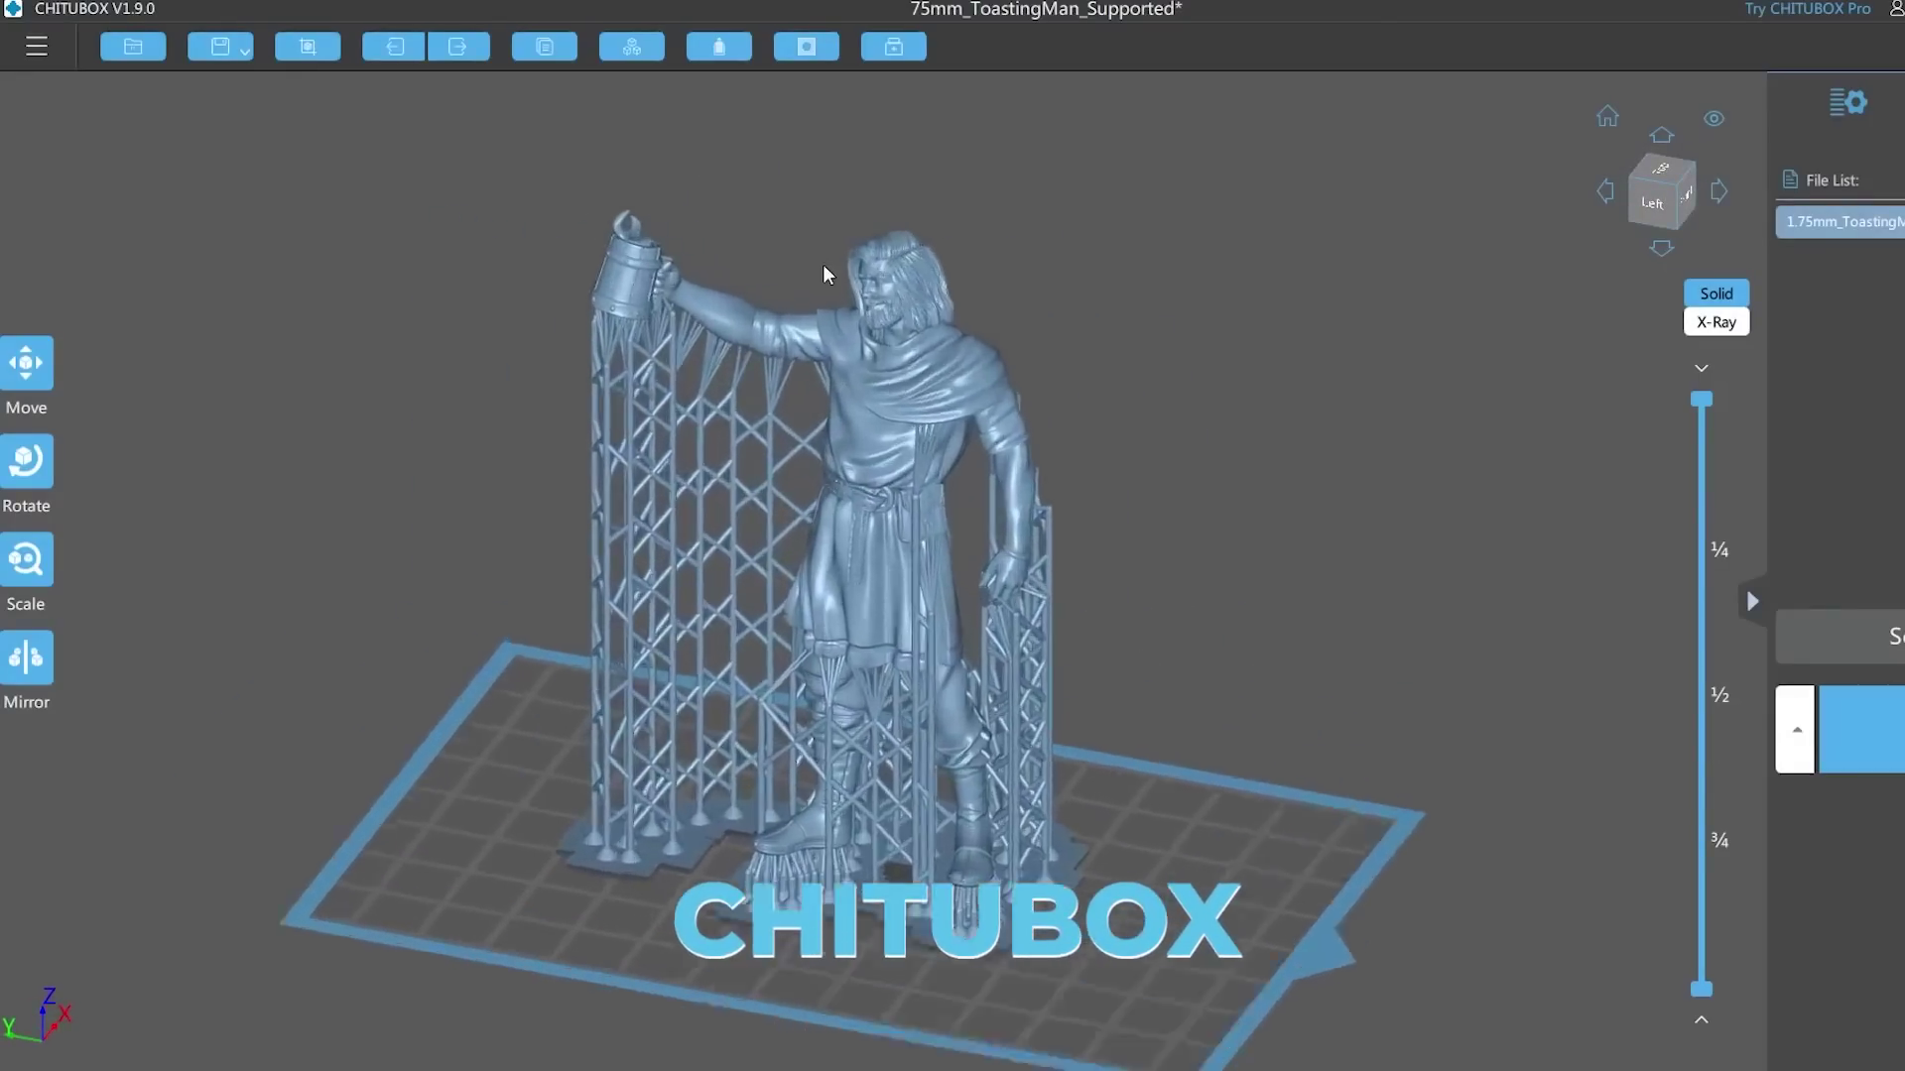
scroll(849, 305, "down", 4)
scroll(836, 304, "up", 4)
scroll(836, 304, "down", 5)
left_click(836, 303)
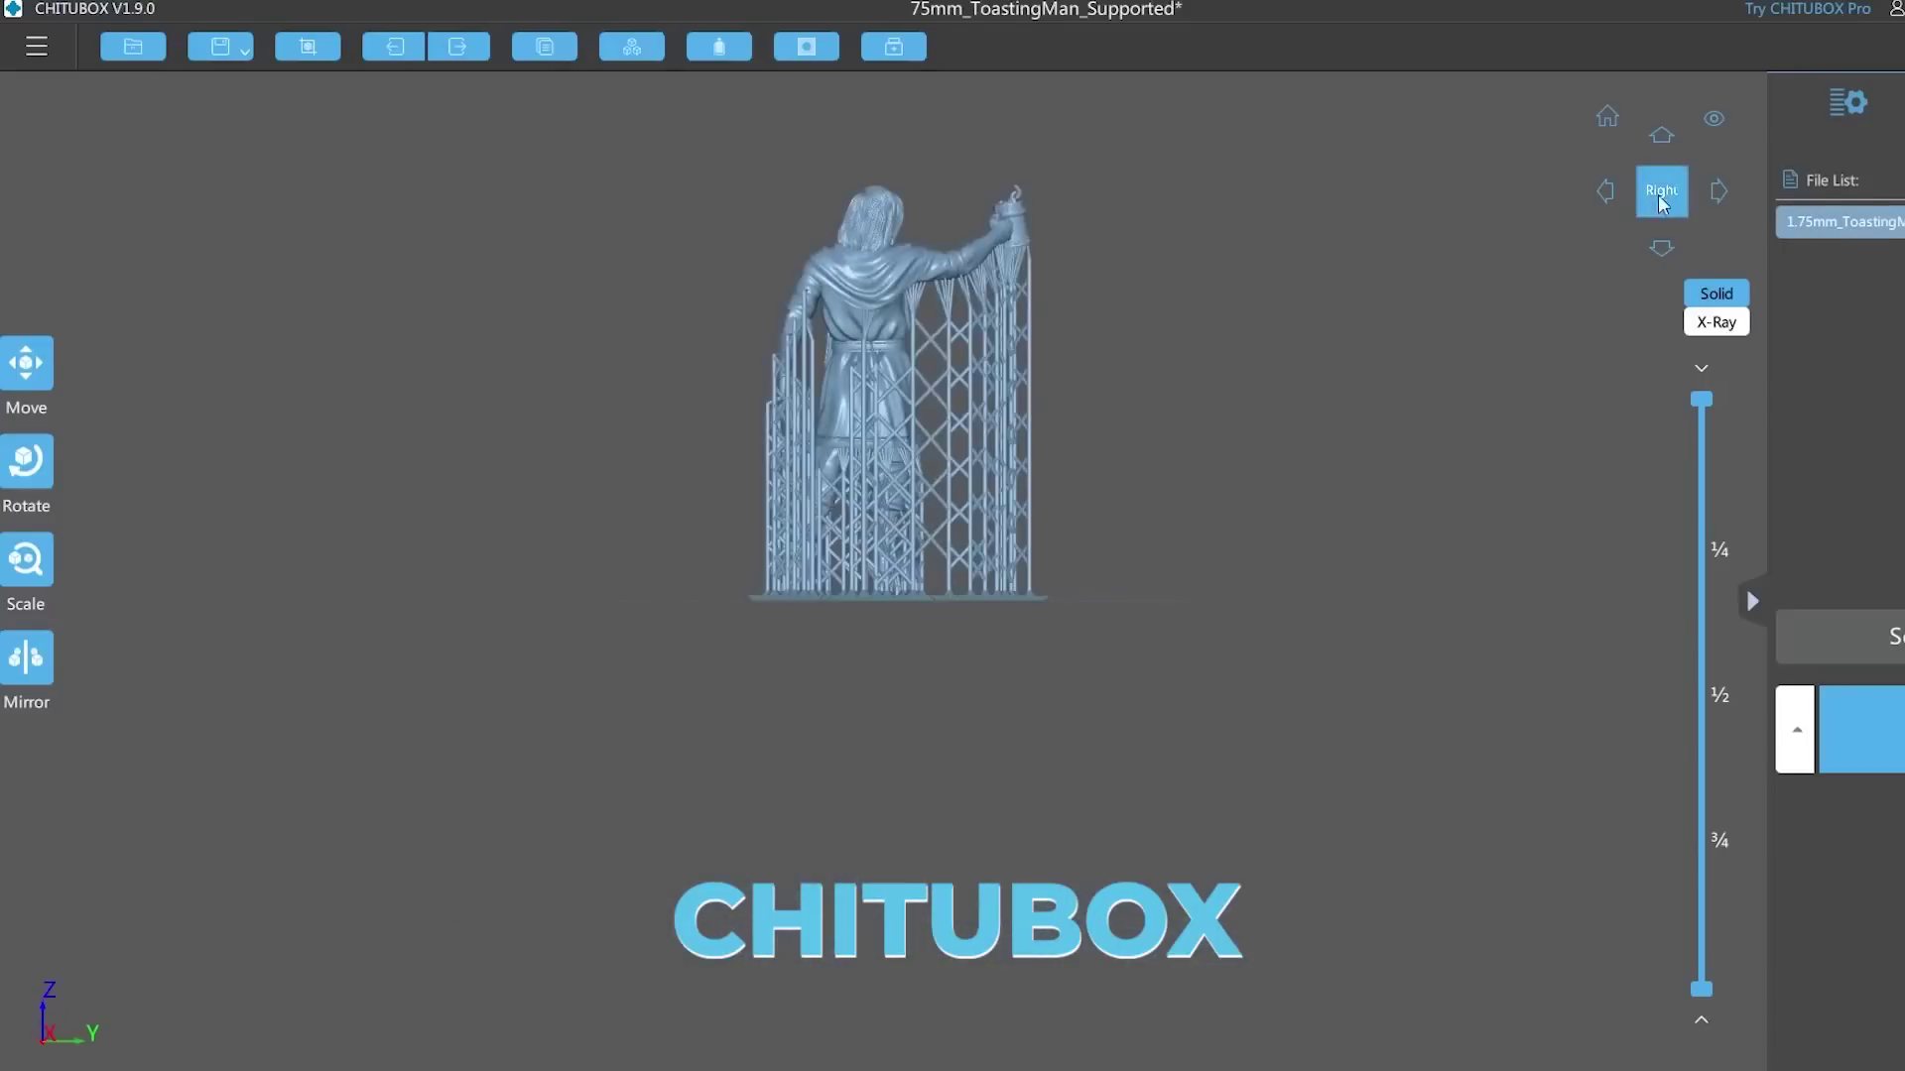
left_click_drag(1659, 198, 1629, 246)
left_click(1666, 175)
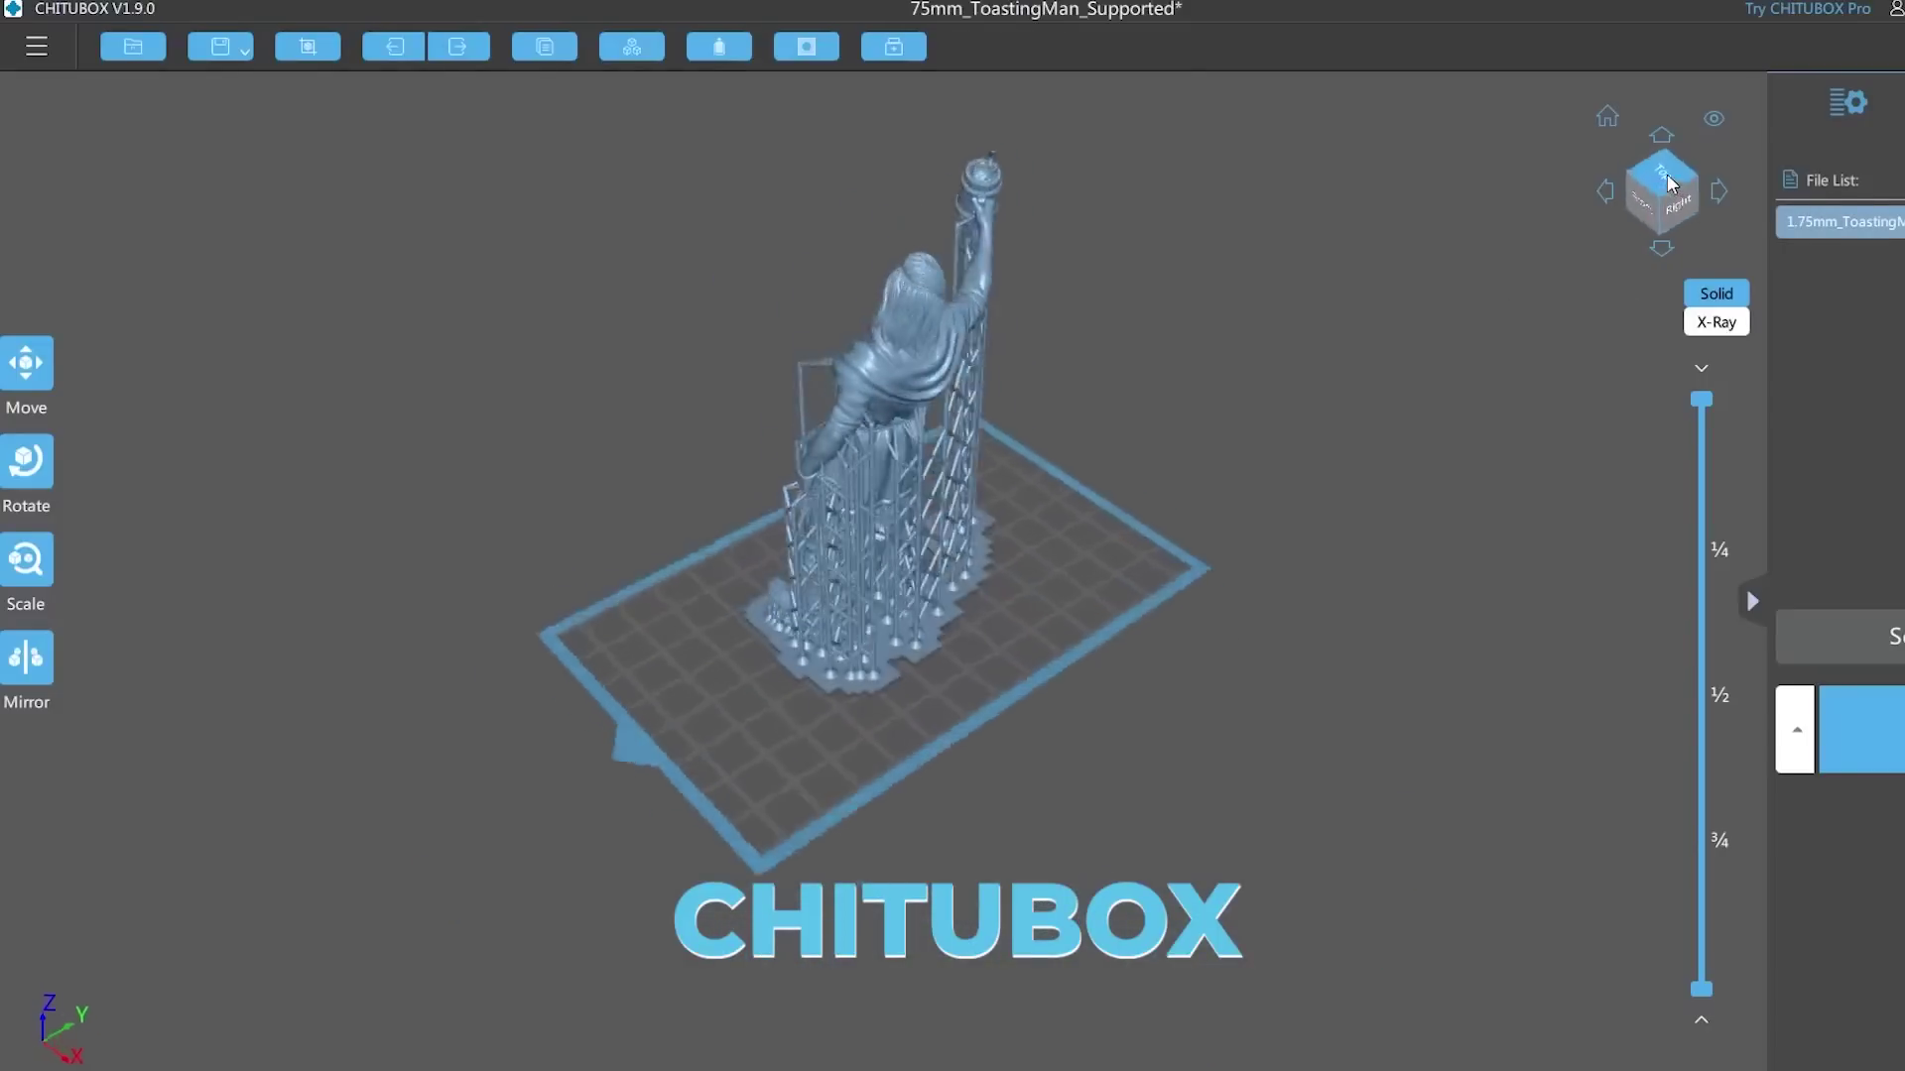
left_click(1606, 123)
middle_click_drag(1389, 456, 1633, 741)
scroll(1633, 740, "down", 3)
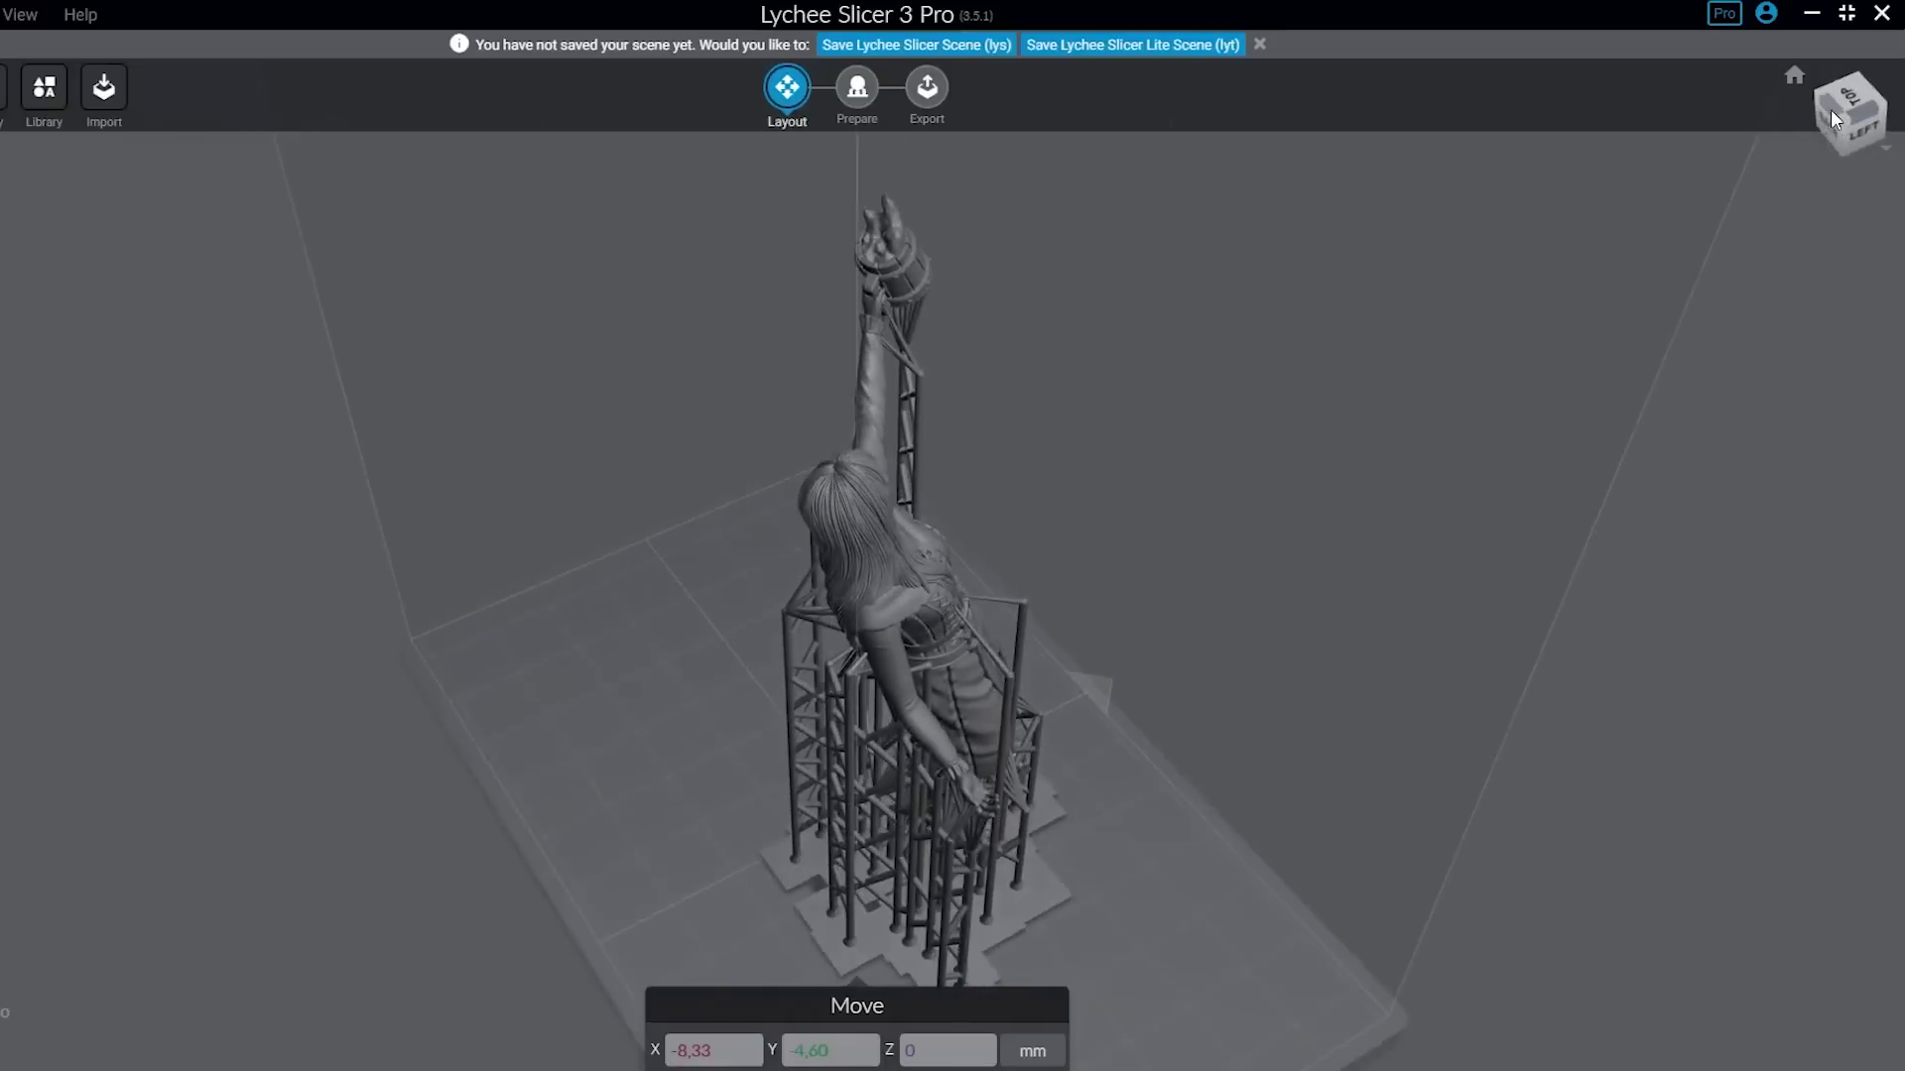
Step: Switch to Lychee Slicer and inspect the woman model from the top, from the home view and from orbited angles
left_click(1830, 109)
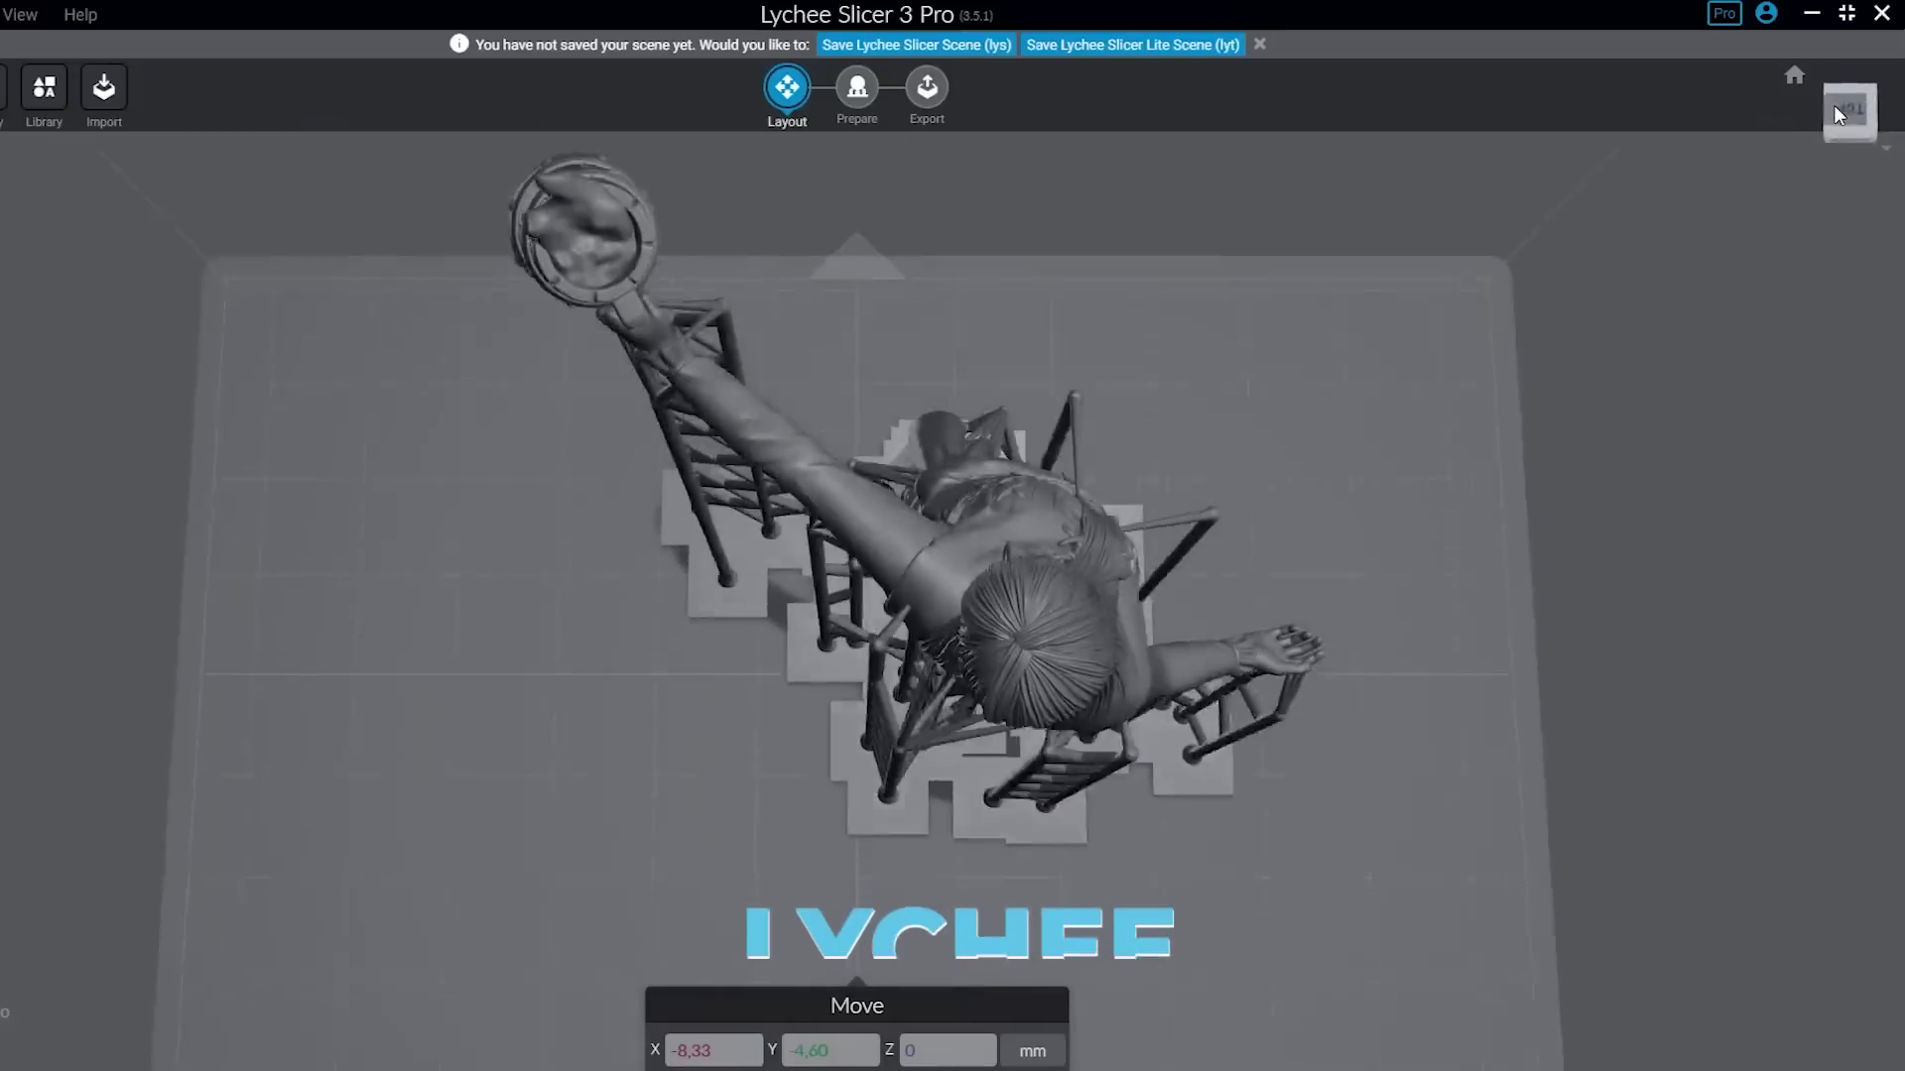
left_click(1793, 77)
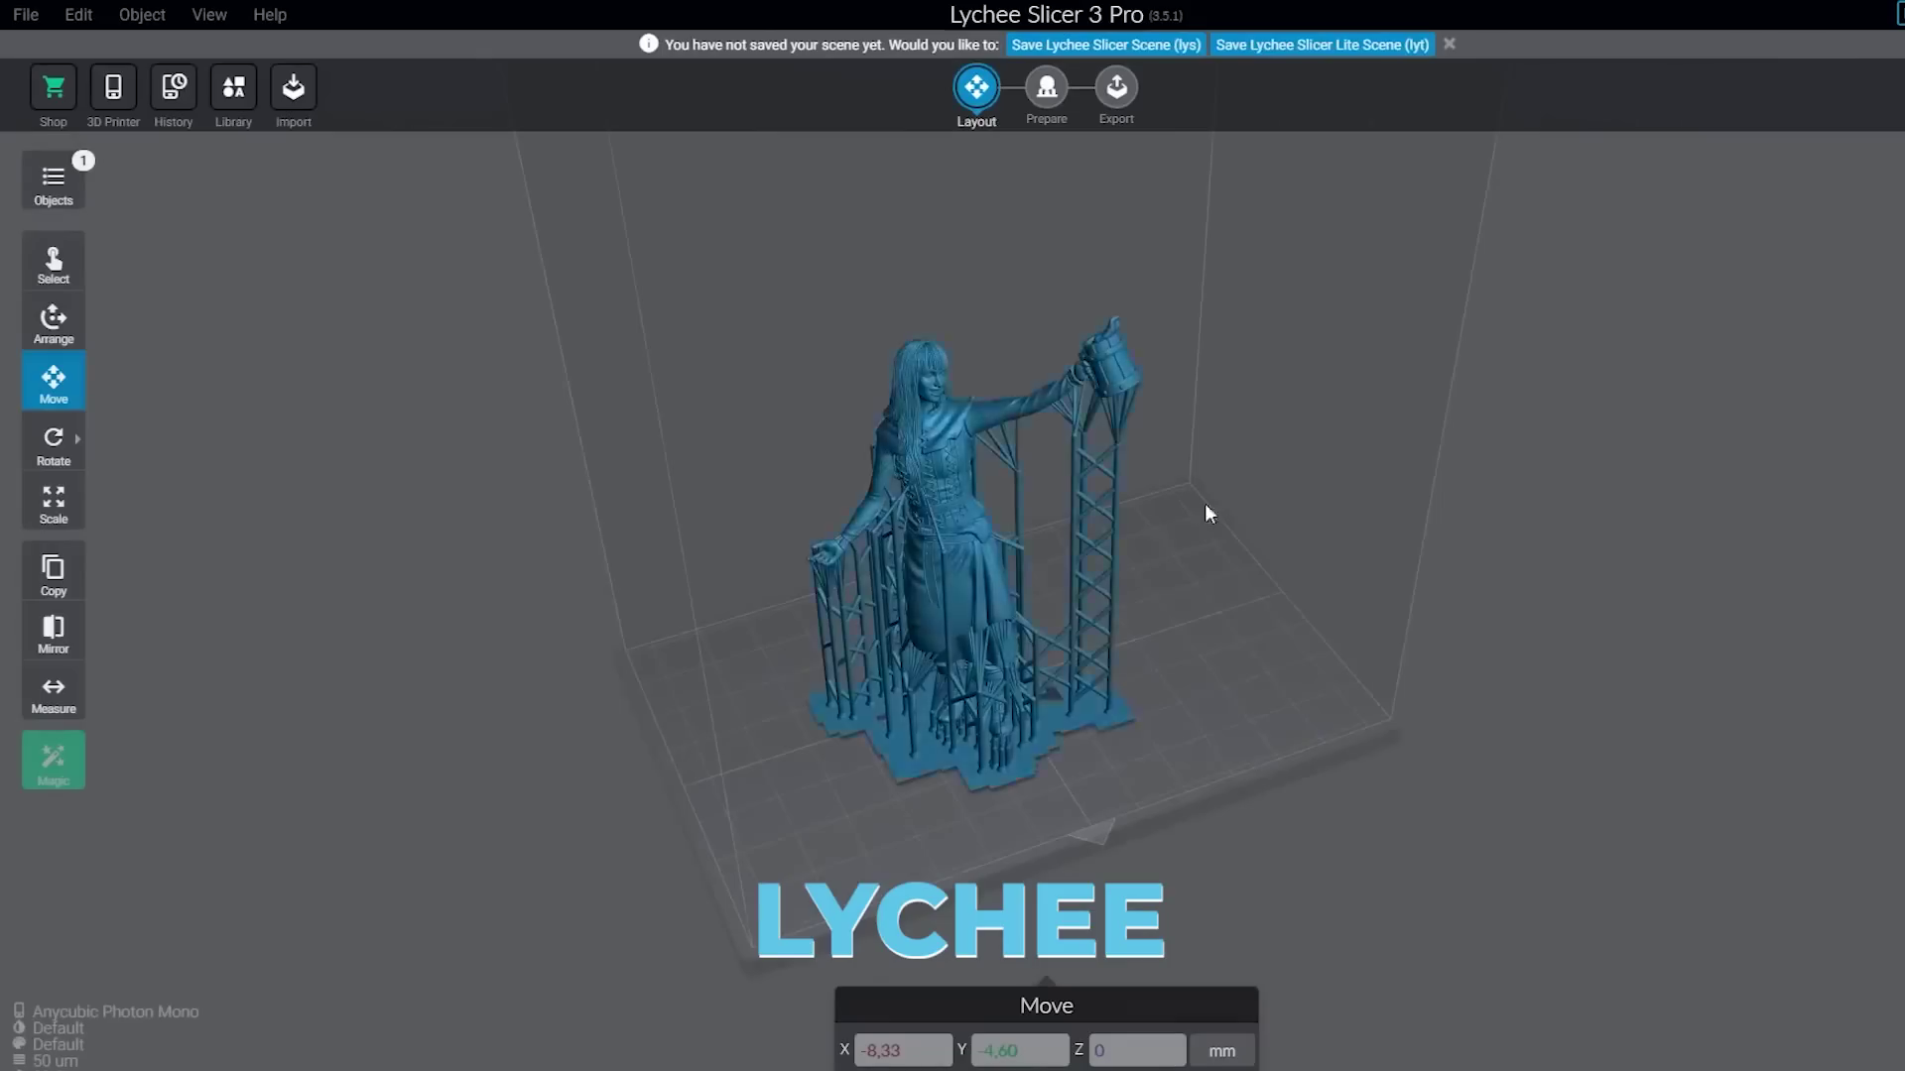
mouse_move(1194, 572)
right_mouse_down()
mouse_move(986, 550)
mouse_move(1220, 585)
right_mouse_up()
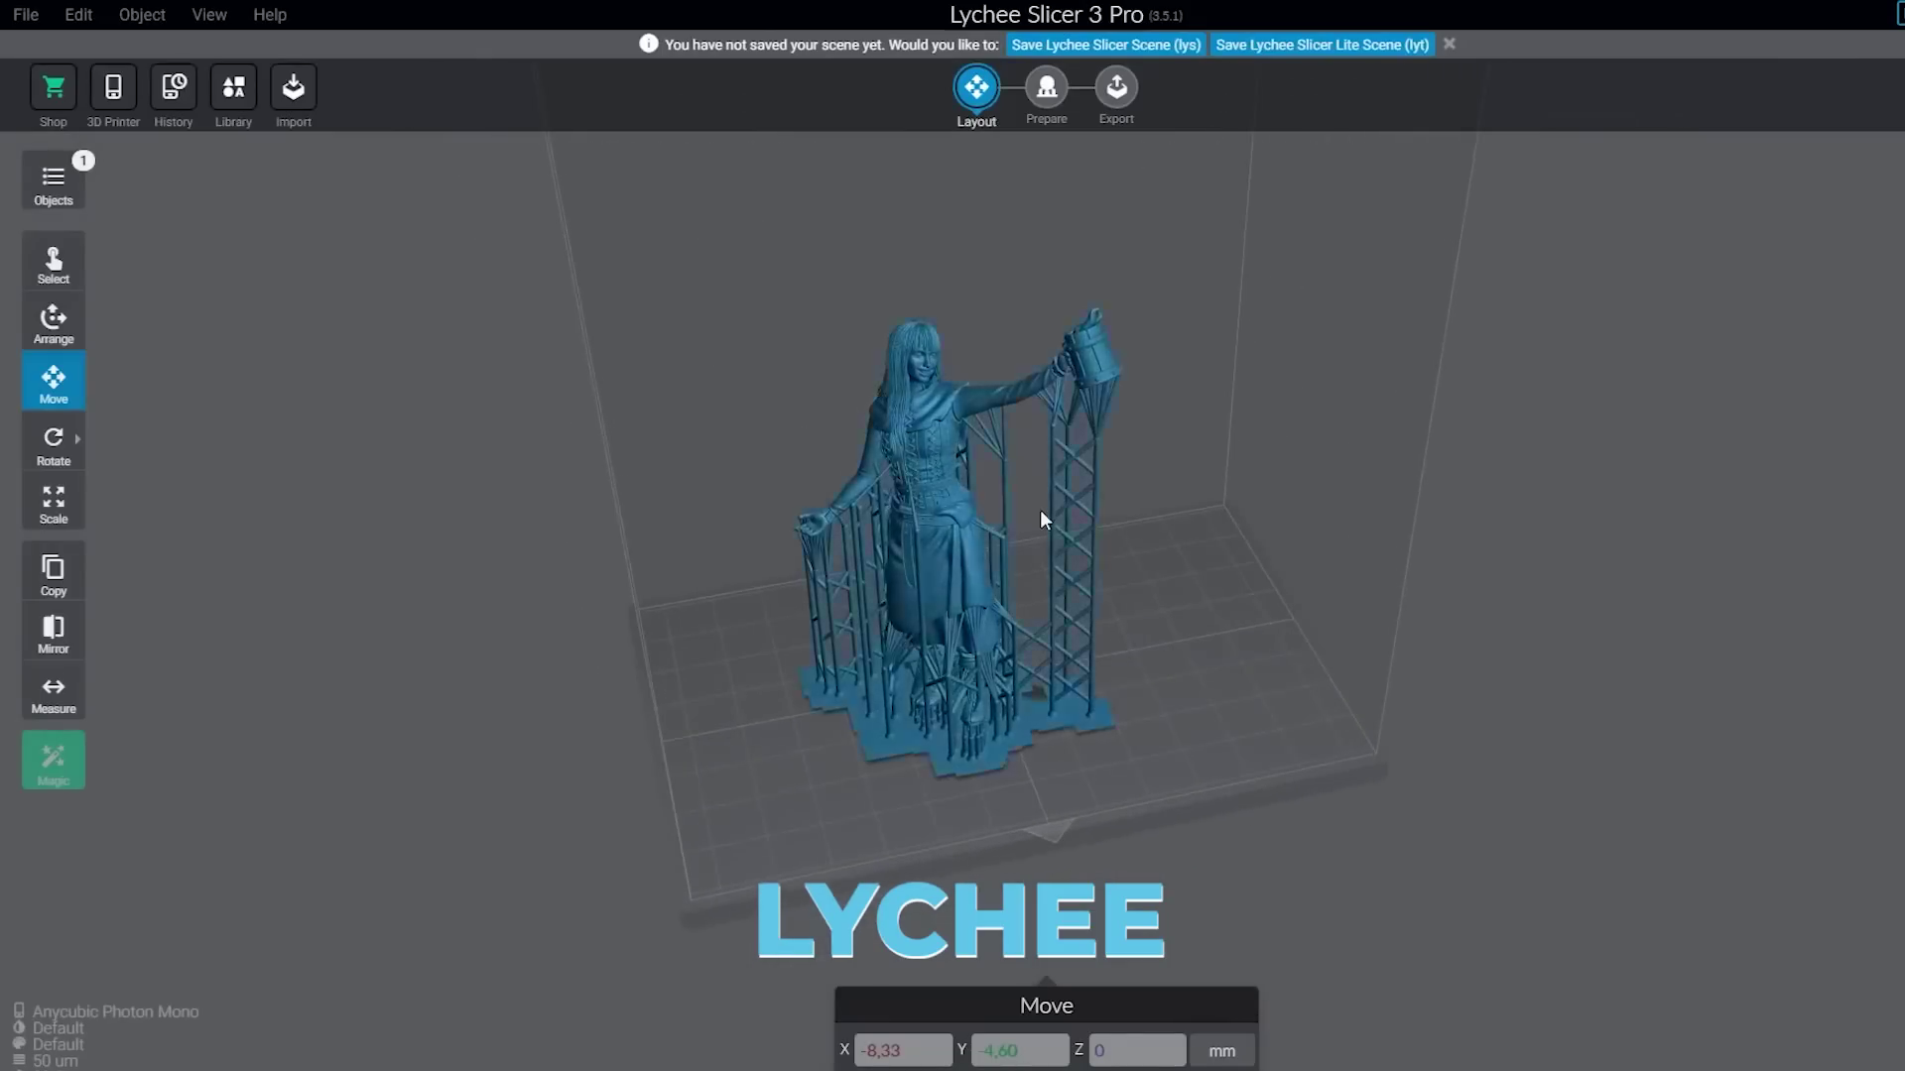
middle_click_drag(1261, 512, 1153, 532)
scroll(764, 413, "up", 3)
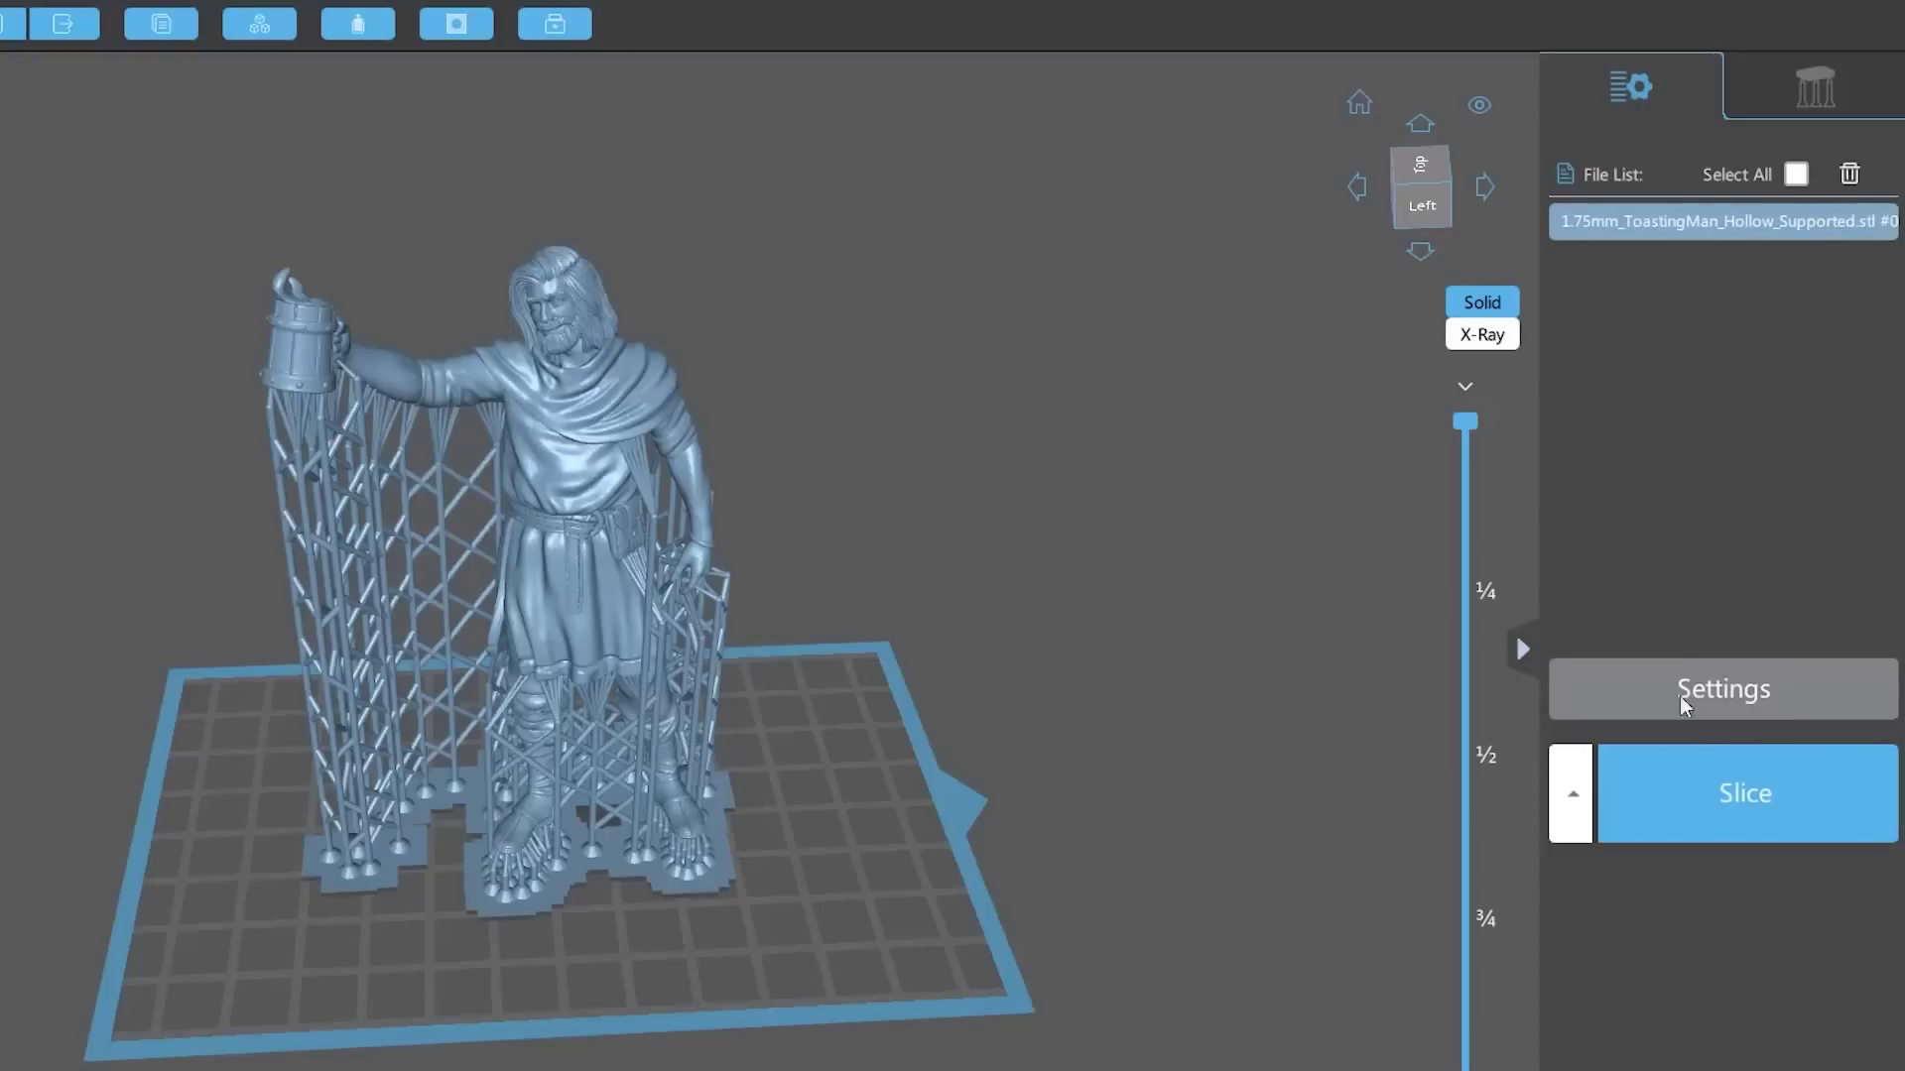
Step: Switch to CHITUBOX and preview AnyCubic printers, such as the Photon Zero and Photon Mono X, in the settings for adding a machine
left_click(1681, 695)
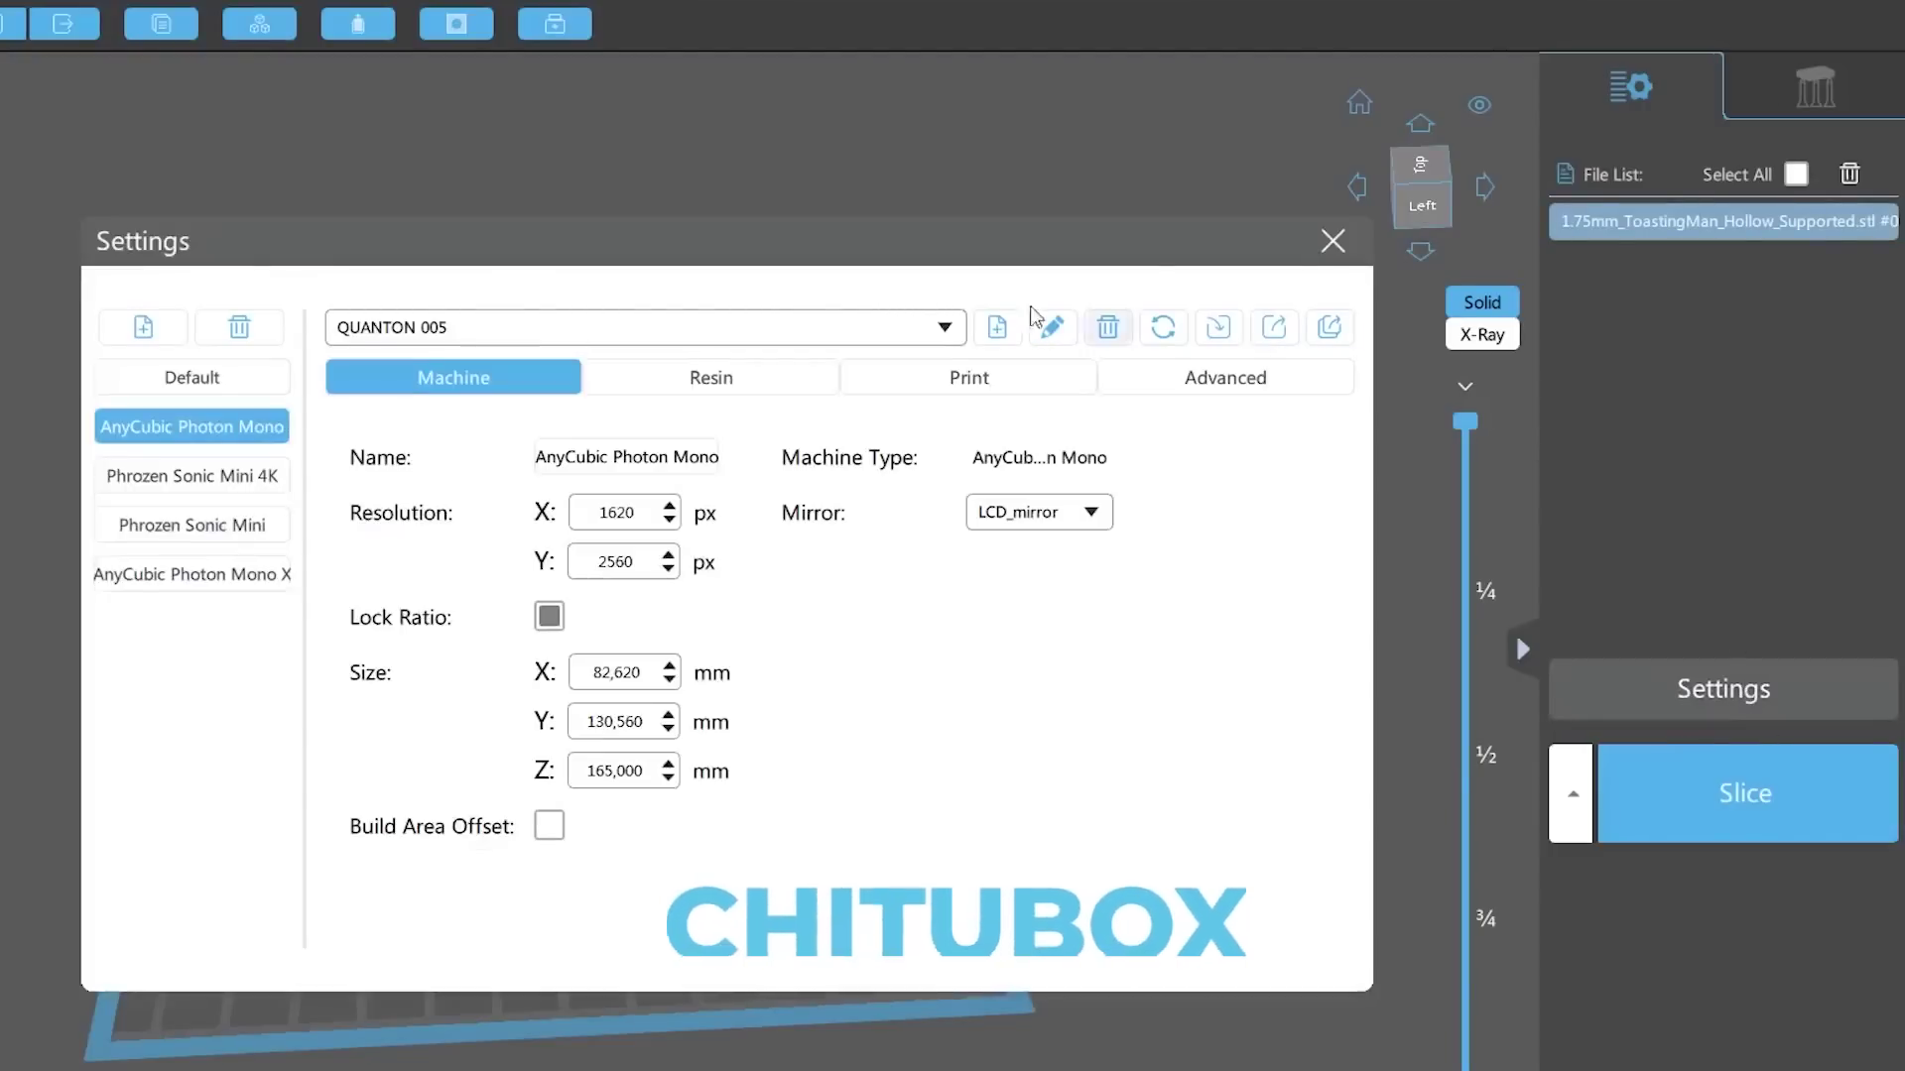
left_click(144, 329)
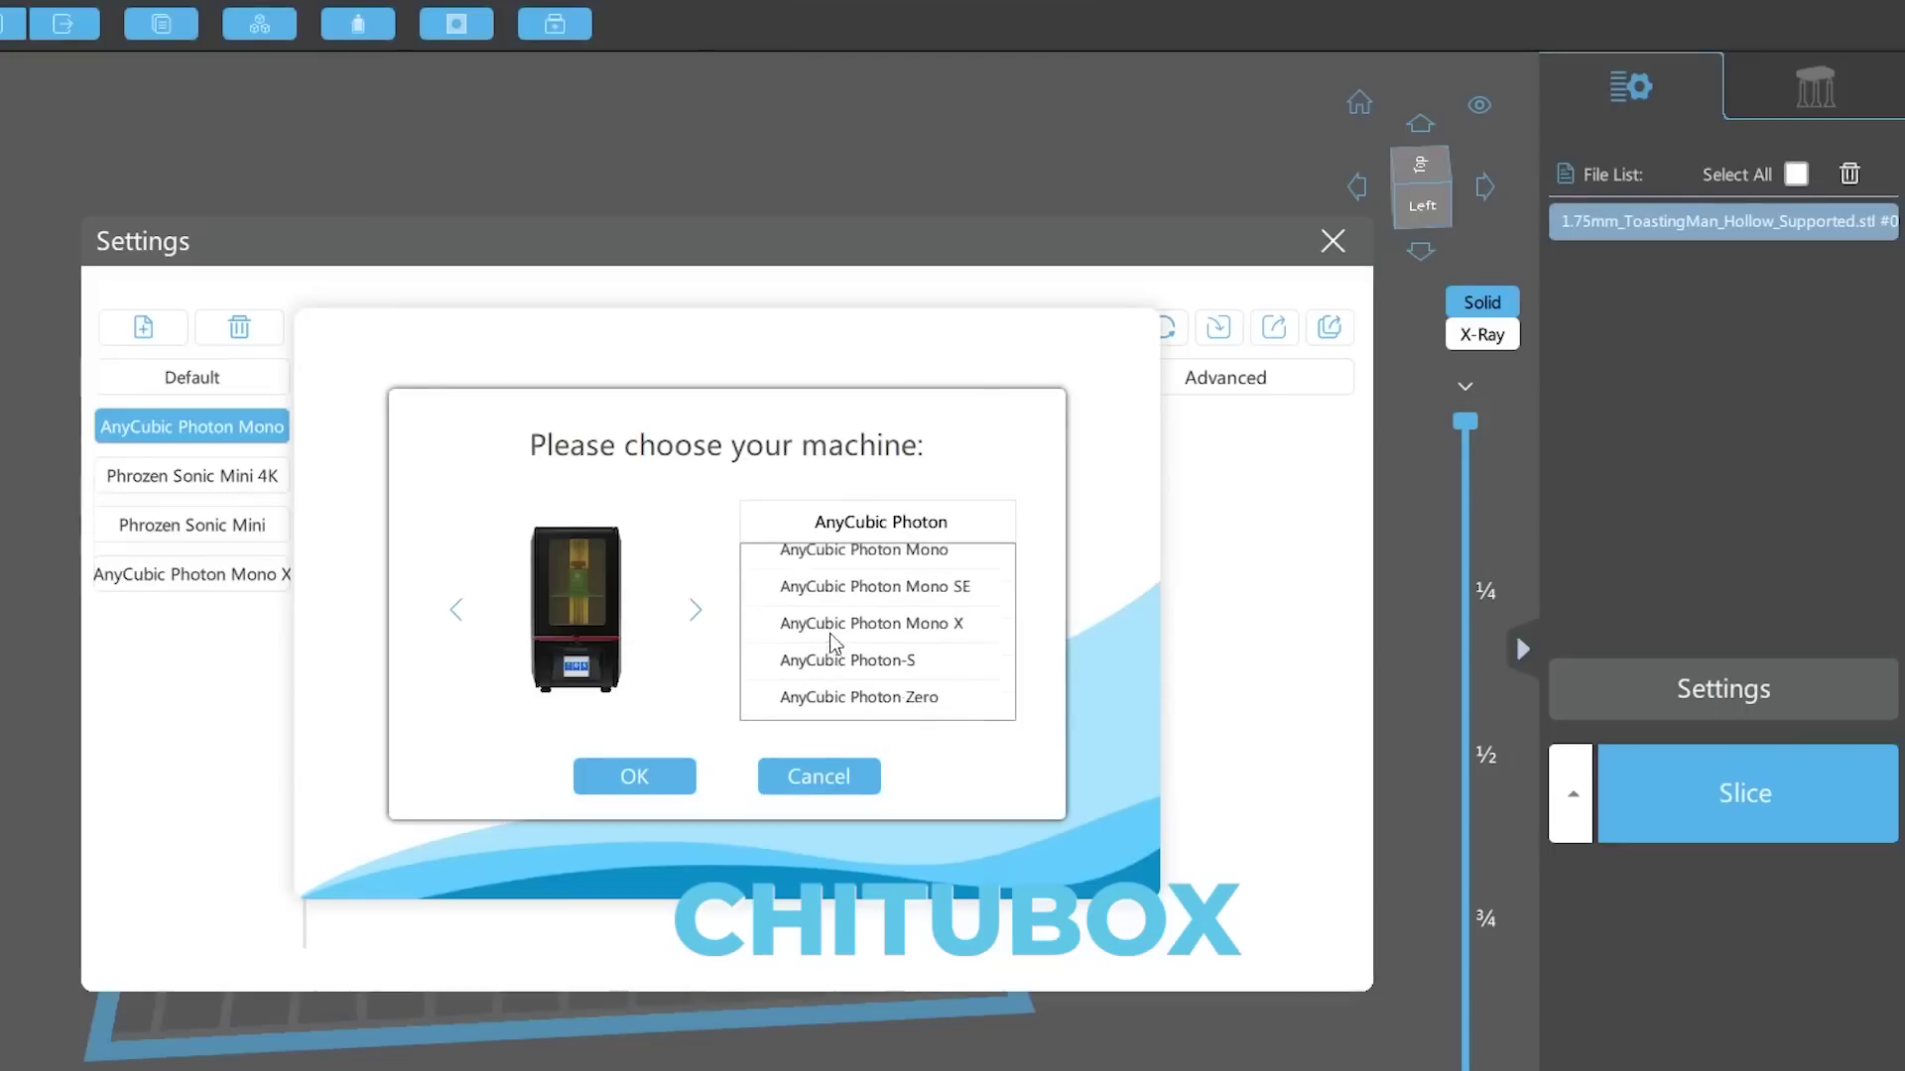
left_click(844, 674)
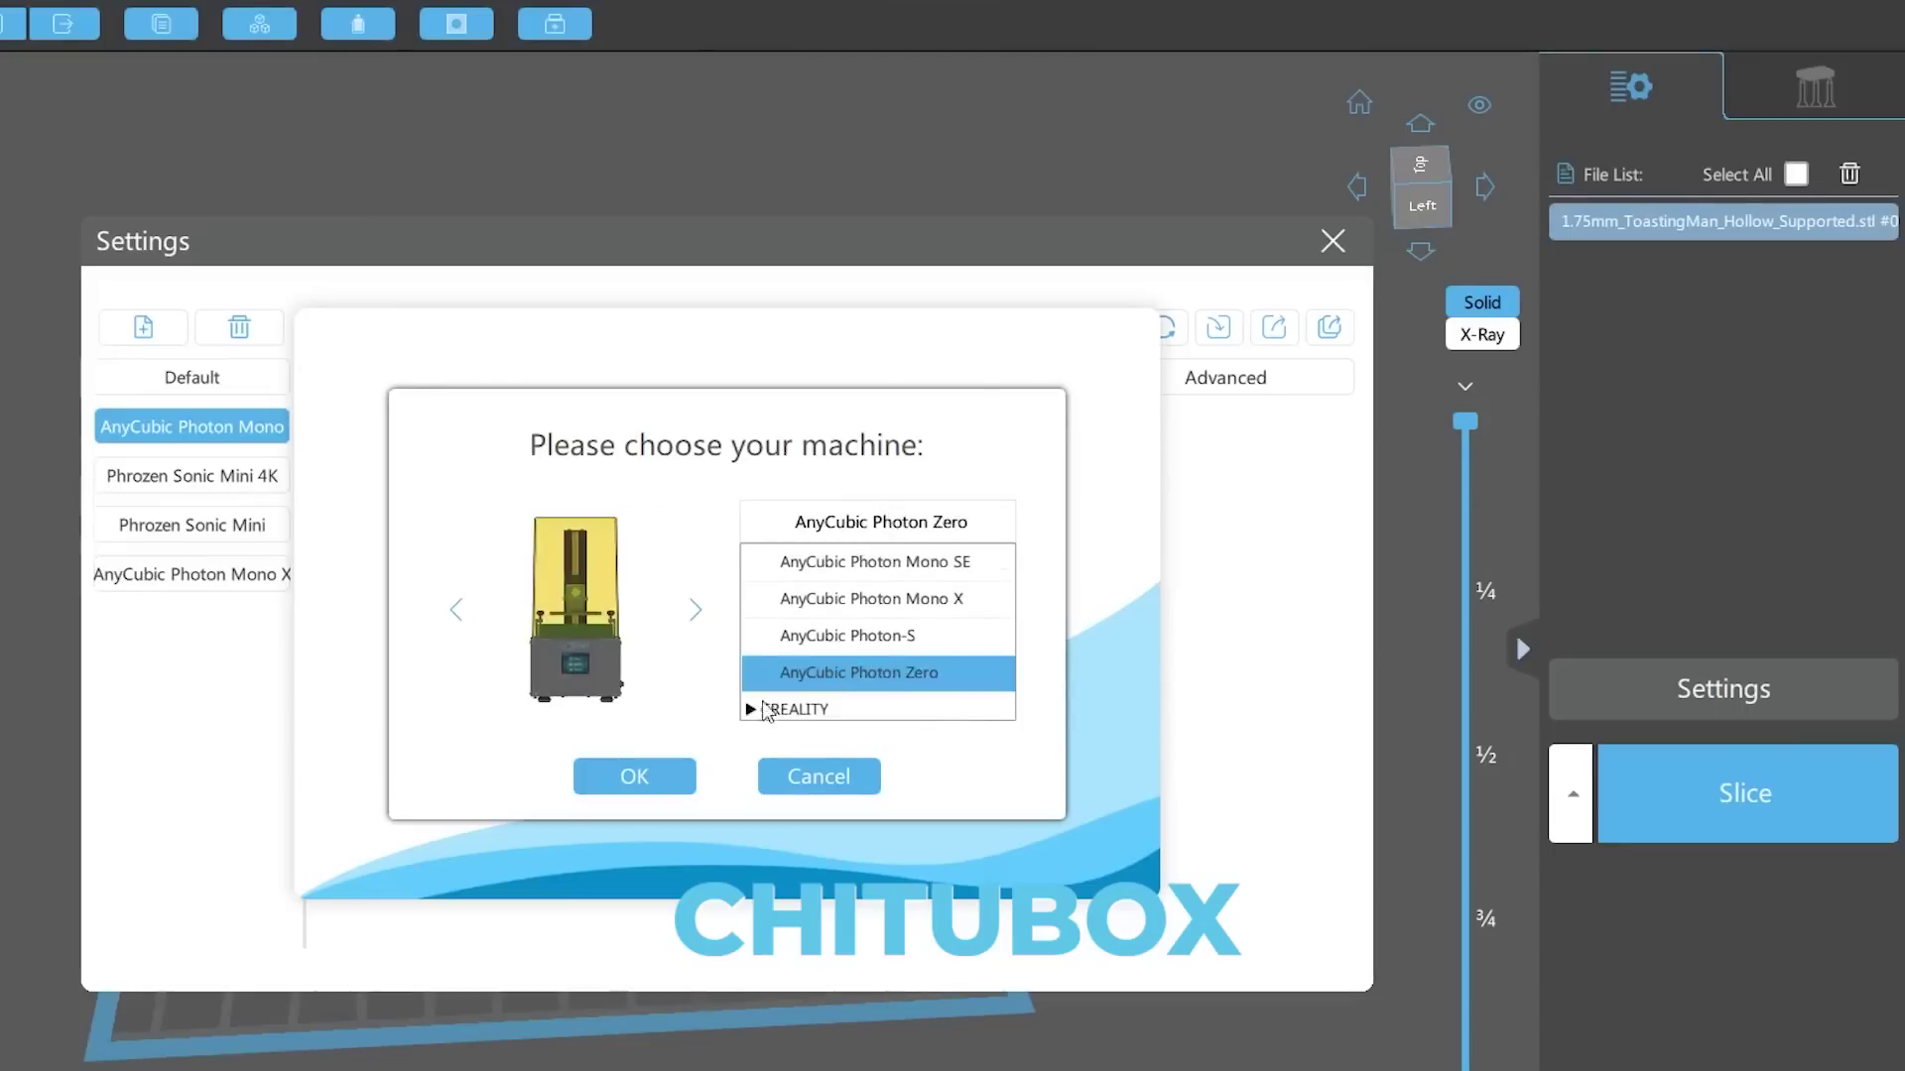
left_click(819, 599)
left_click(835, 558)
scroll(879, 603, "up", 1)
left_click(895, 575)
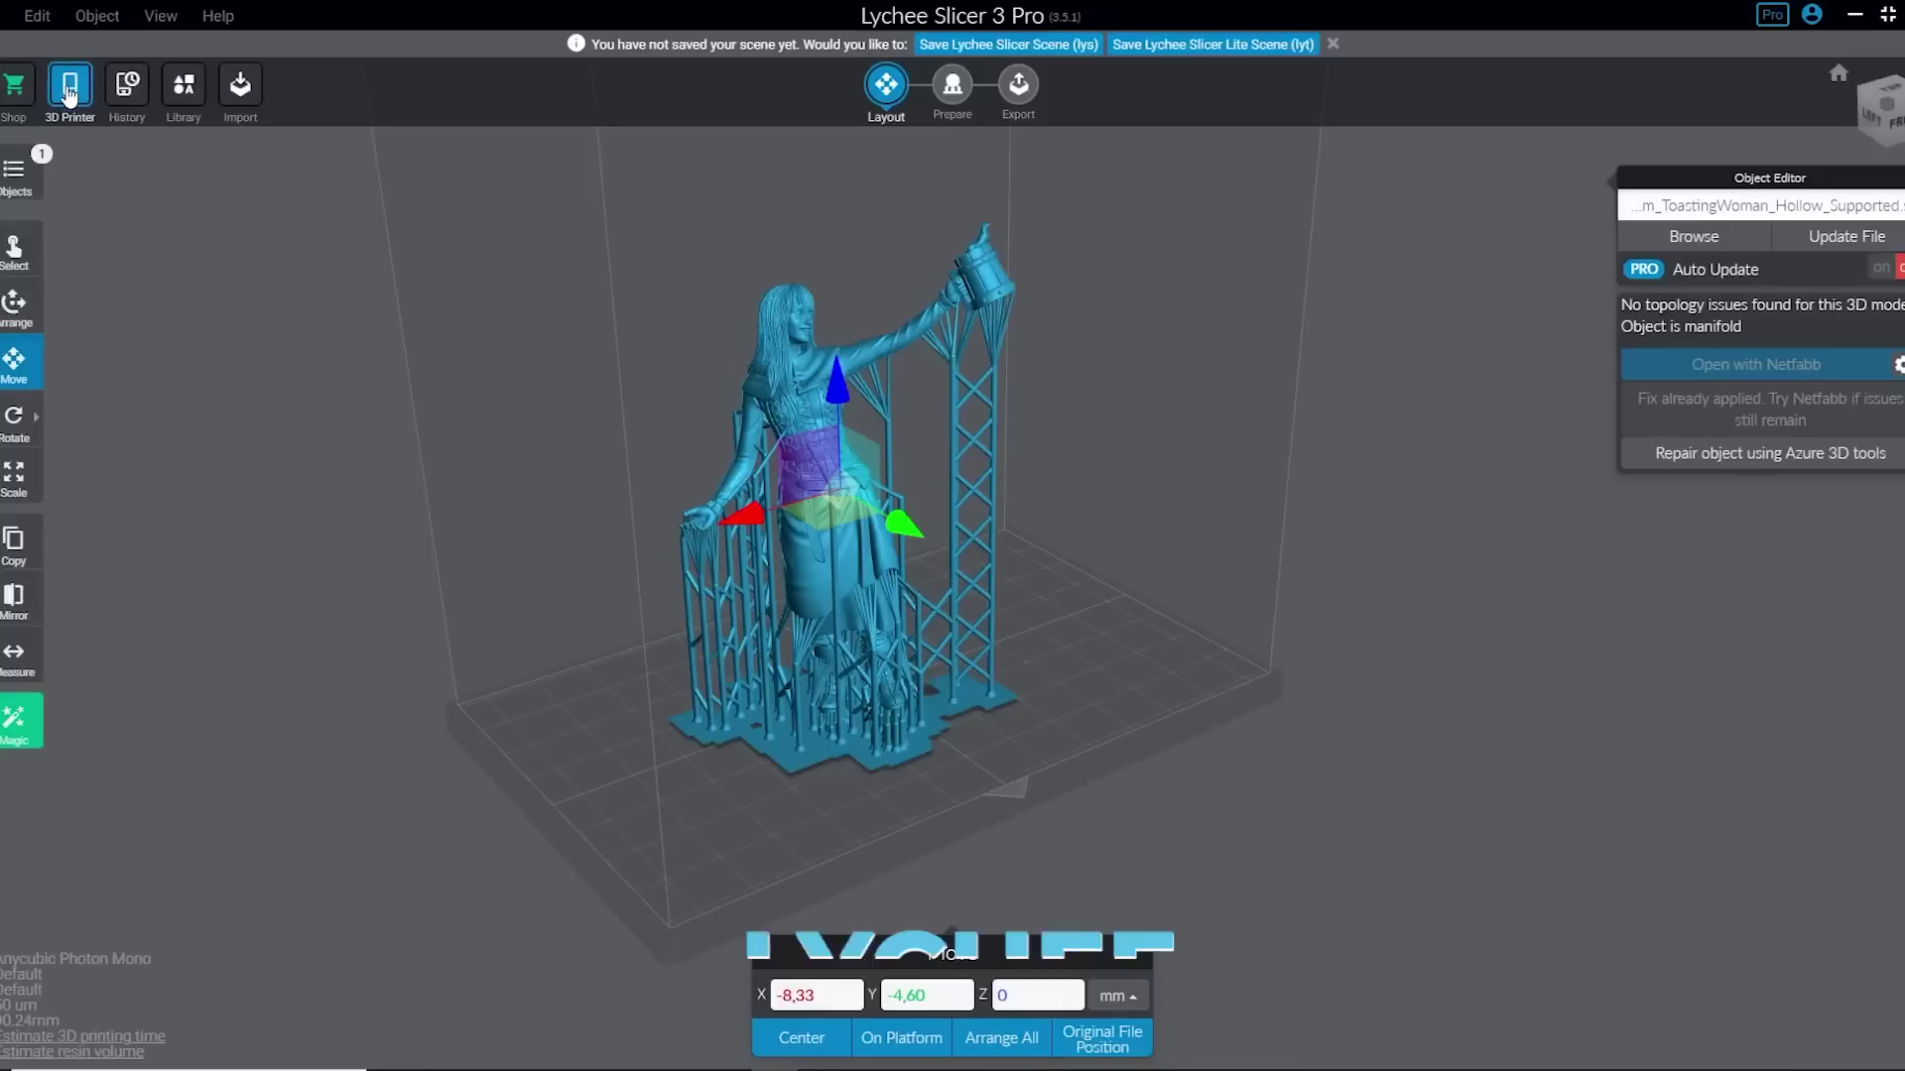
Step: Switch to Lychee Slicer and browse the Anycubic models among the 3D printers available to add
left_click(70, 91)
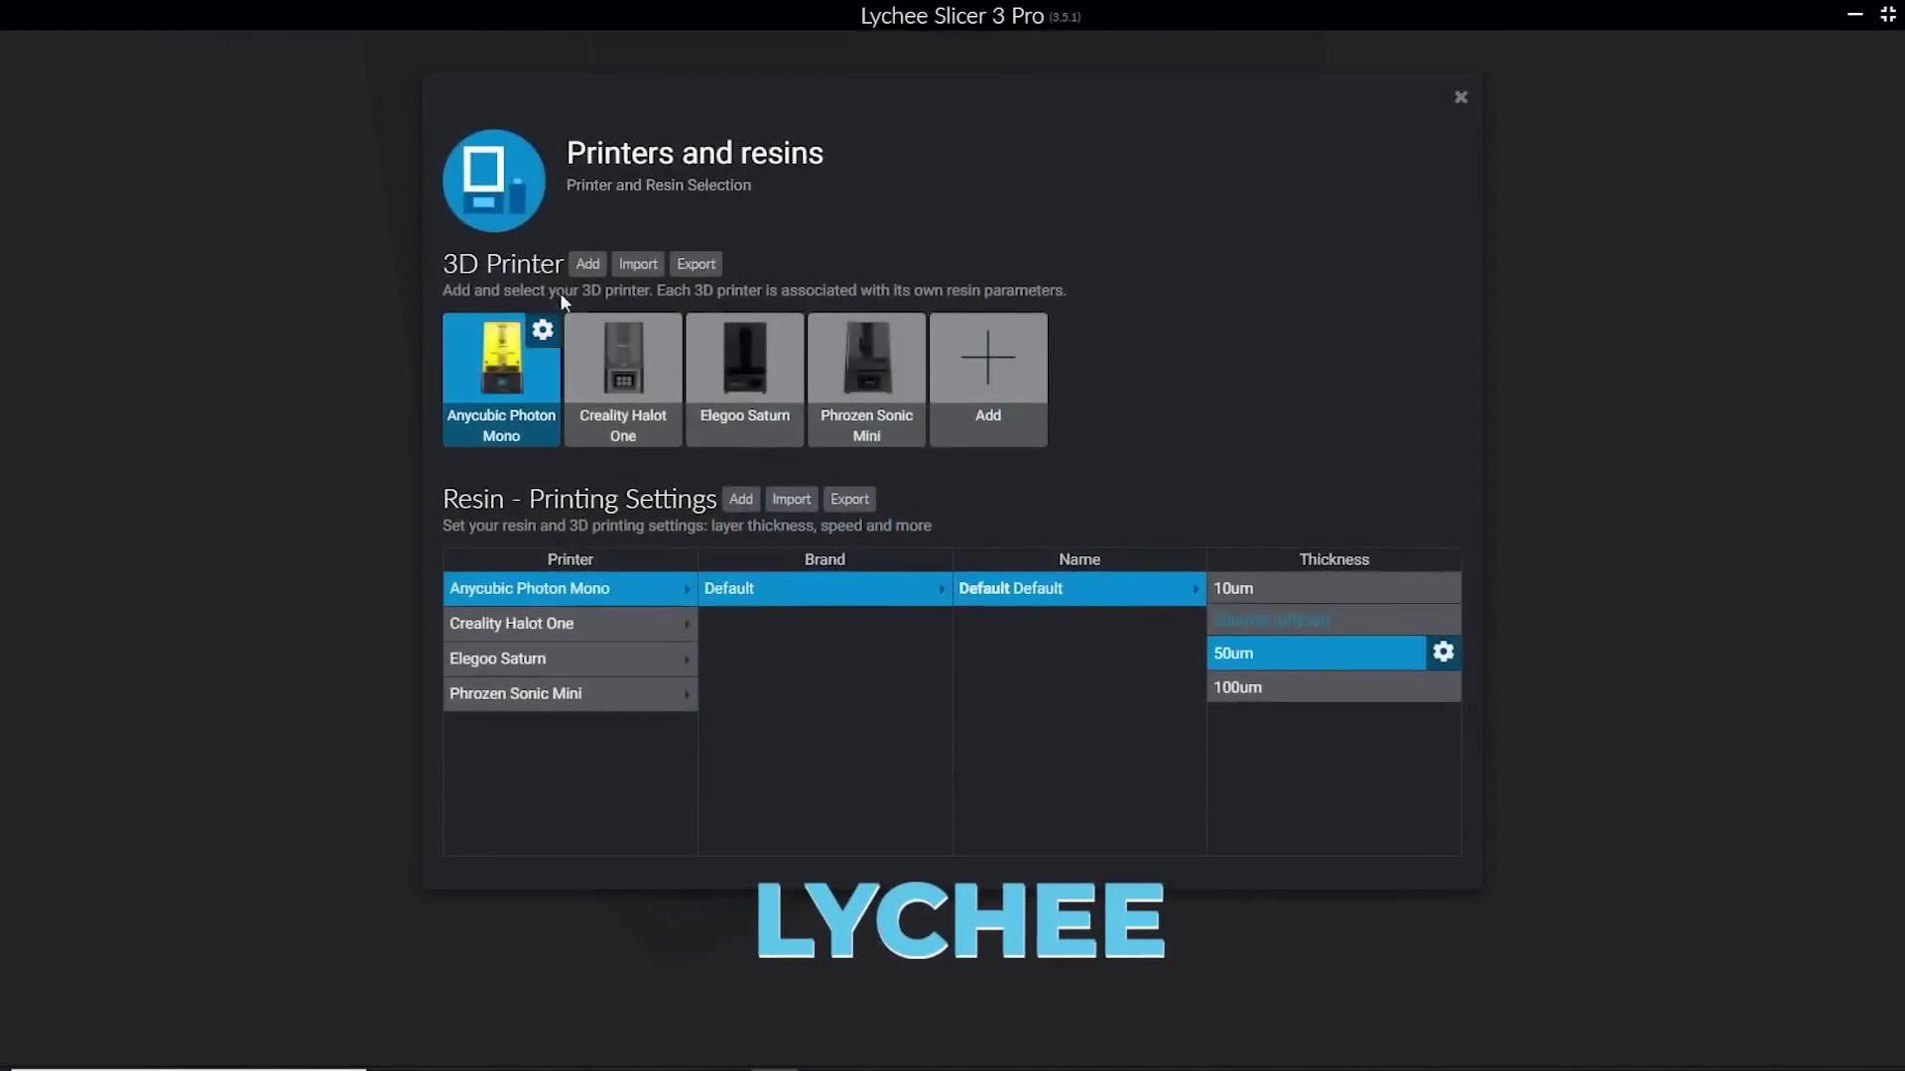
left_click(585, 265)
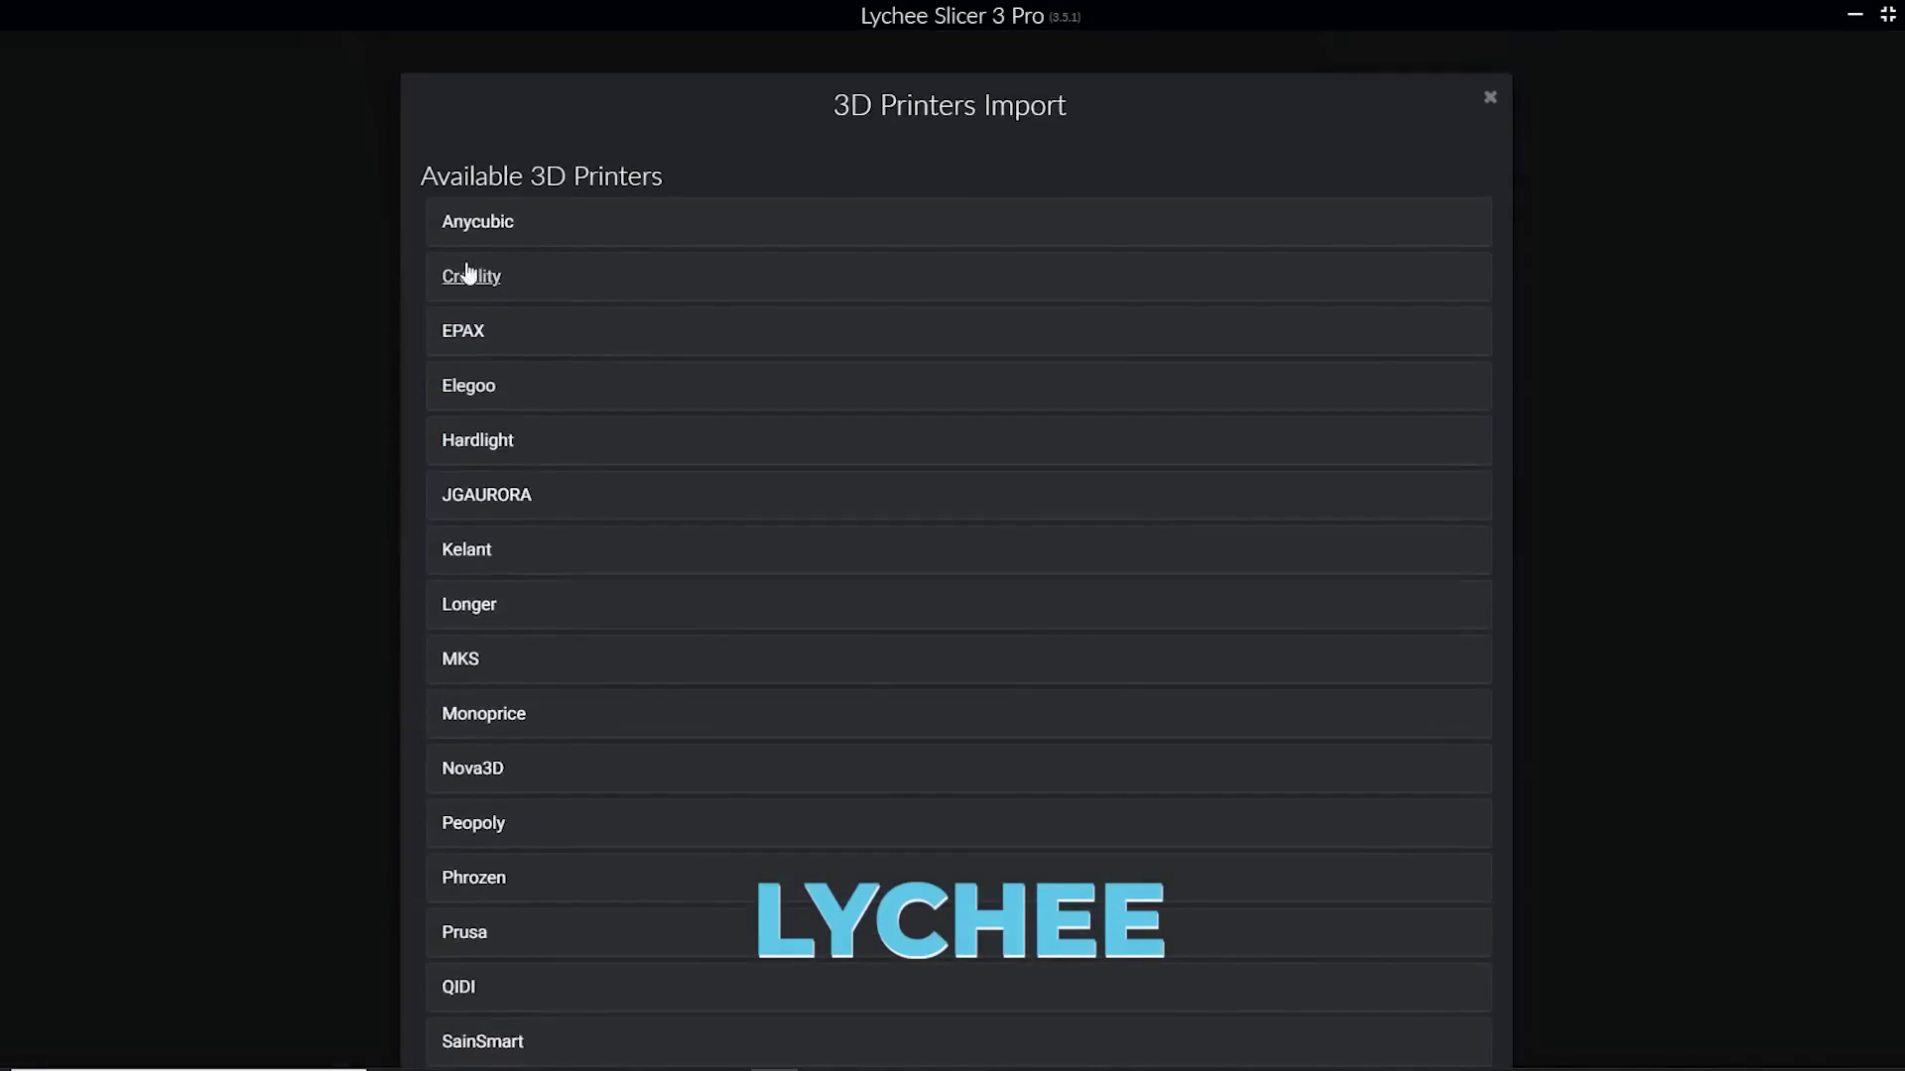
scroll(477, 668, "down", 10)
scroll(481, 533, "up", 10)
left_click(490, 238)
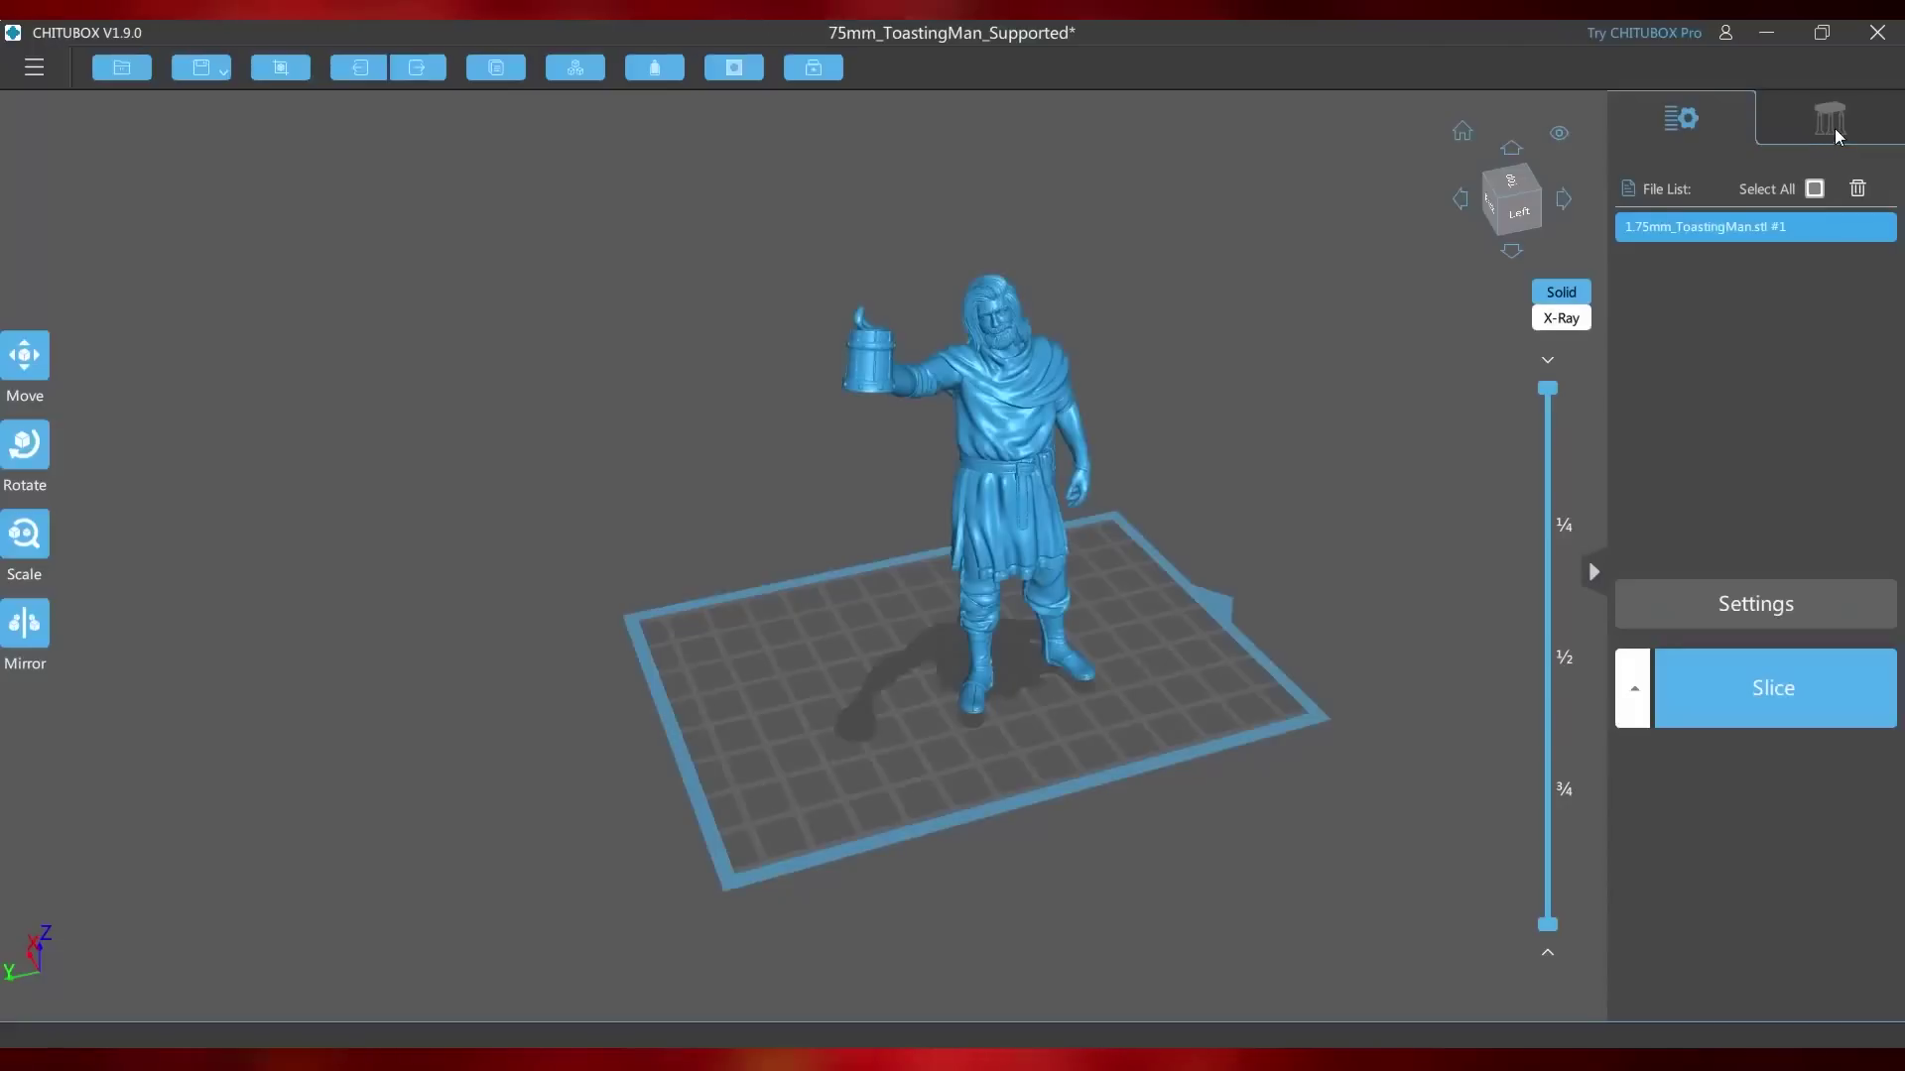
Step: Switch to CHITUBOX and place medium supports under the man's raised arm
left_click(1831, 124)
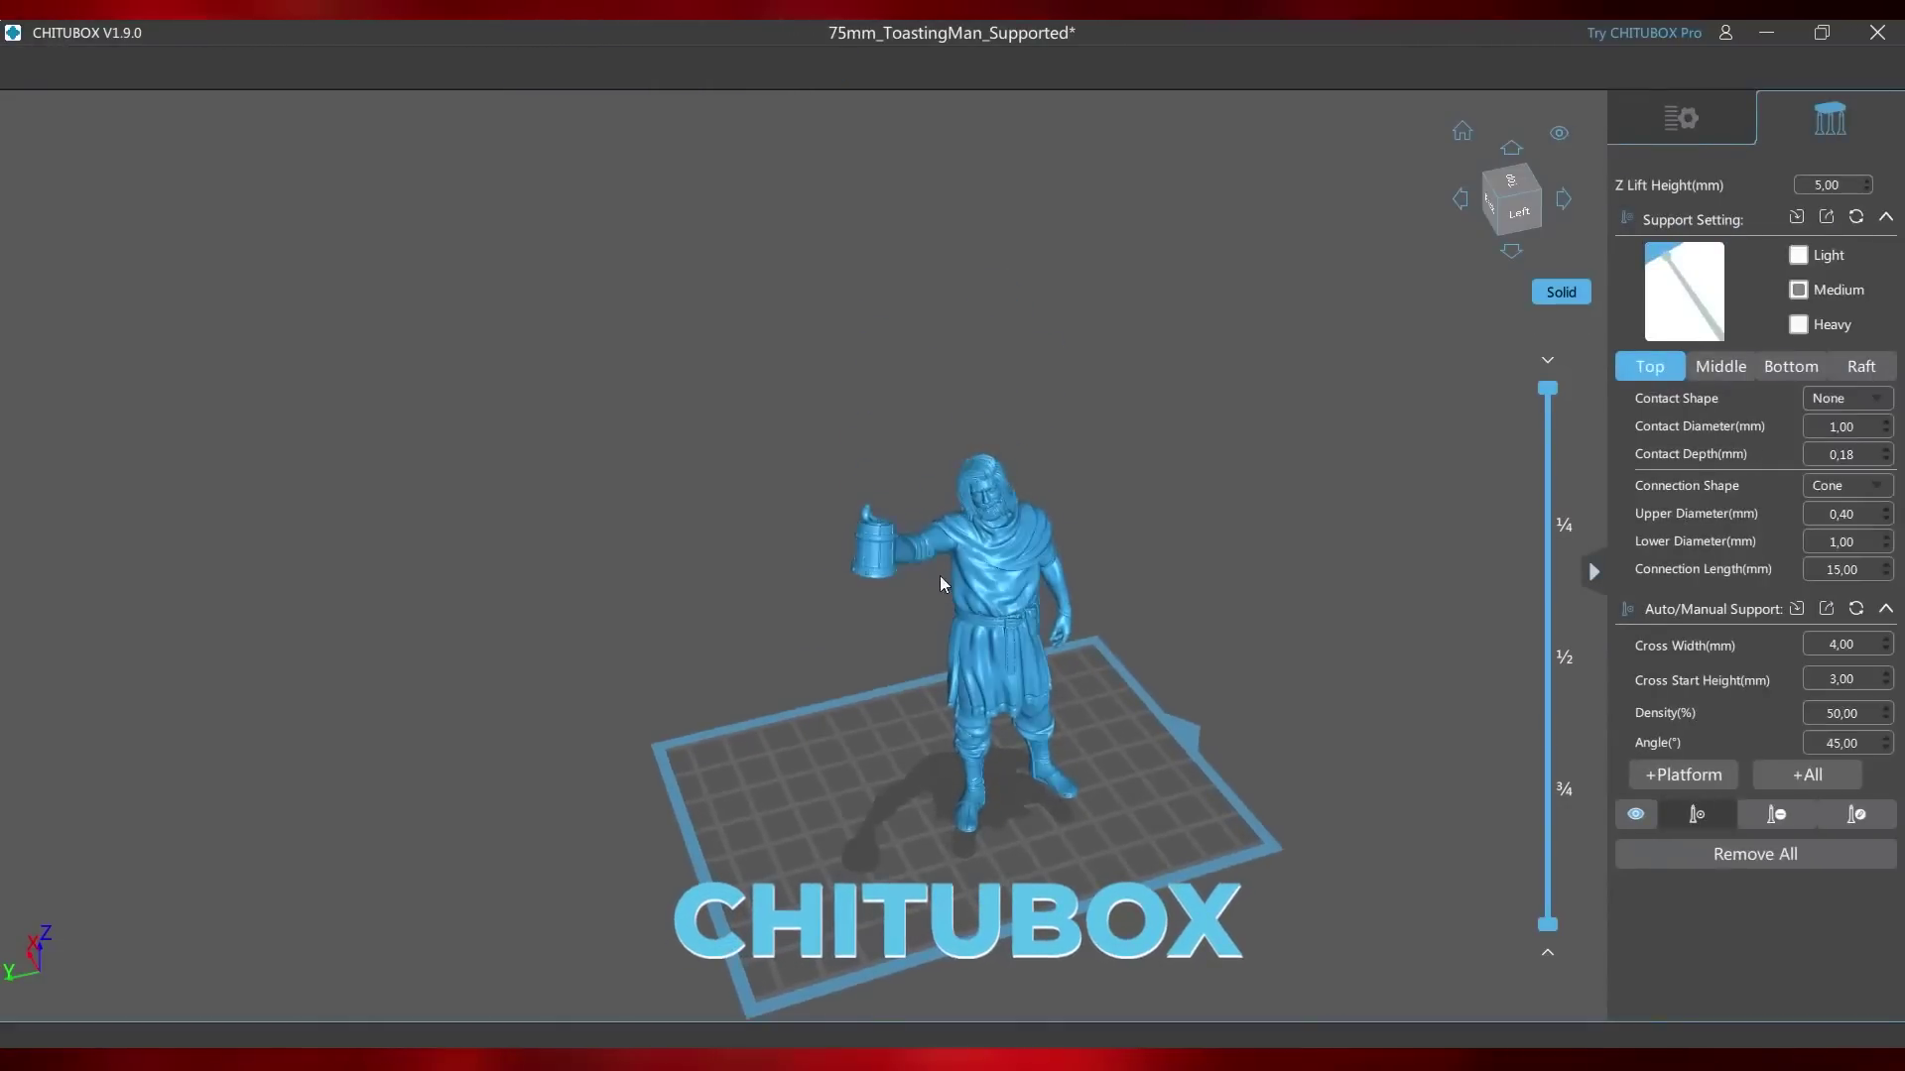
left_click(961, 560)
right_click_drag(961, 560, 905, 583)
scroll(906, 583, "up", 3)
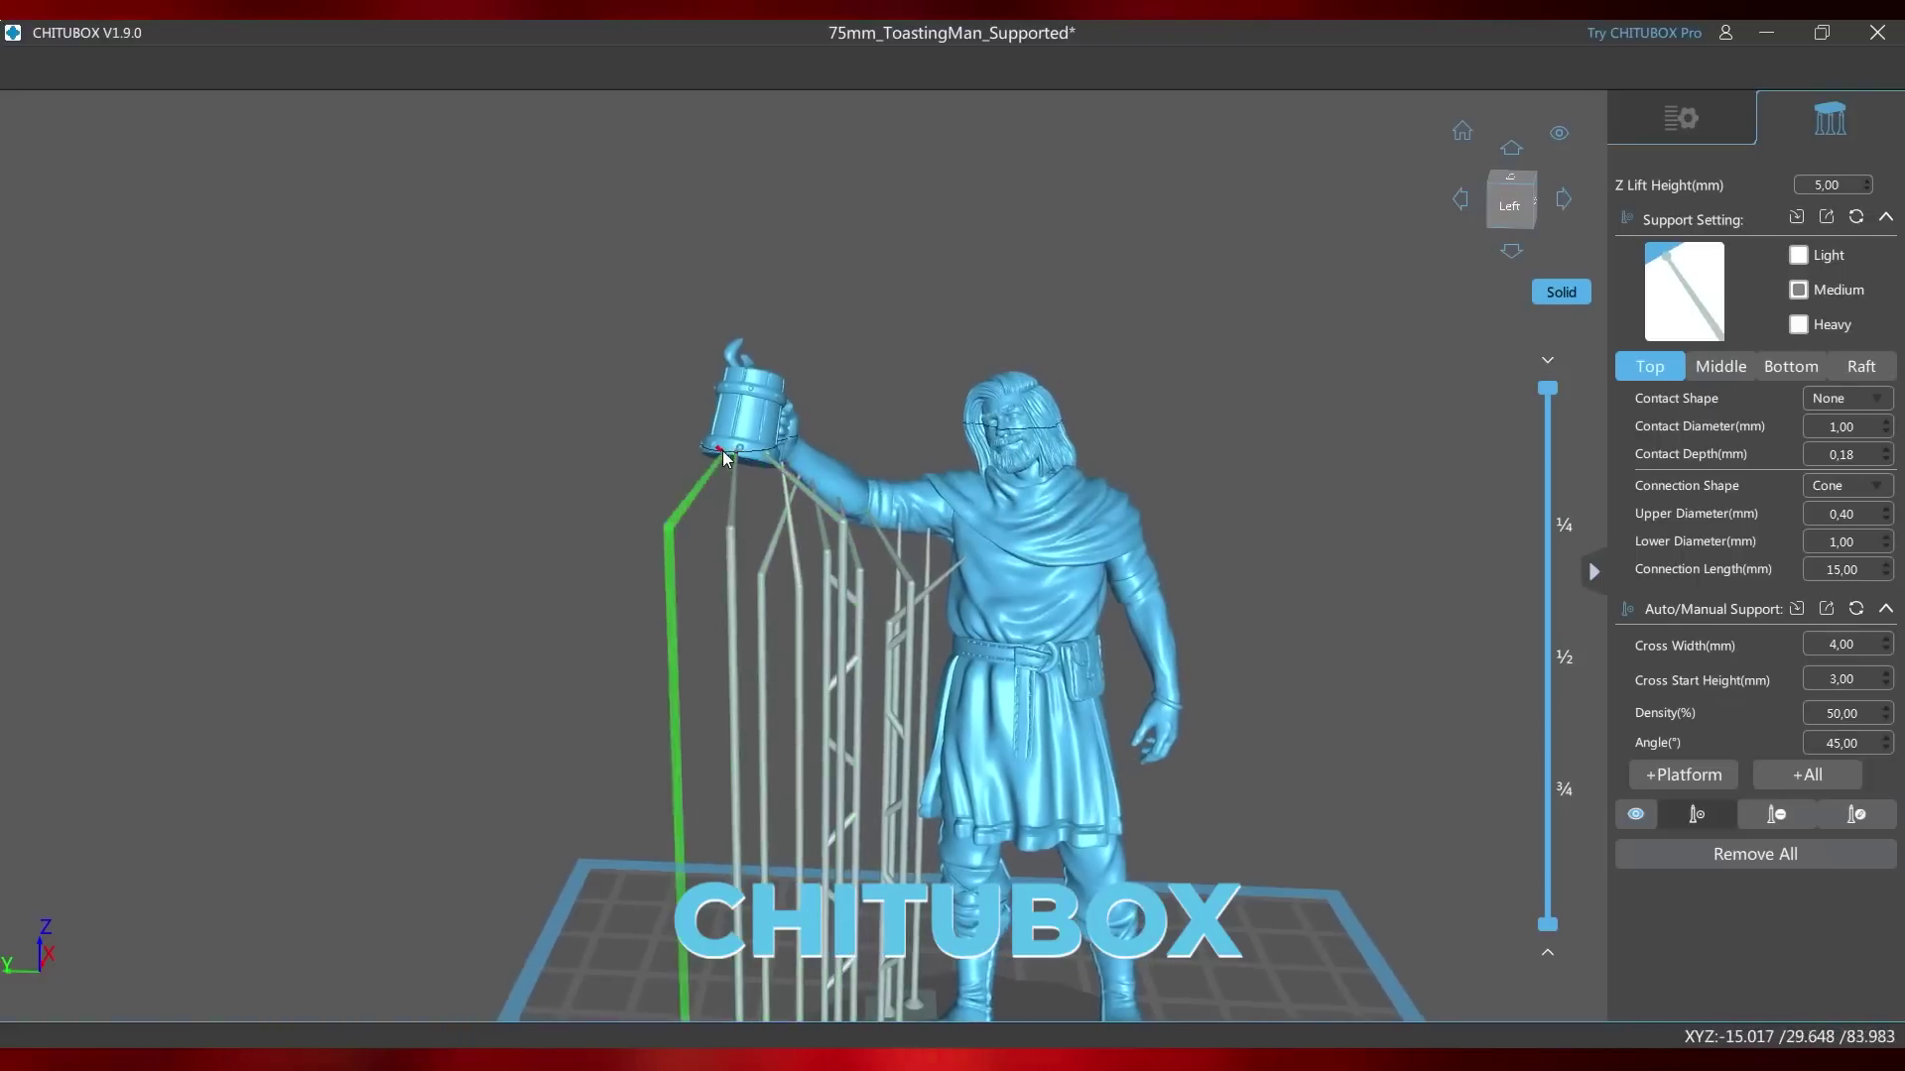
scroll(1027, 568, "down", 3)
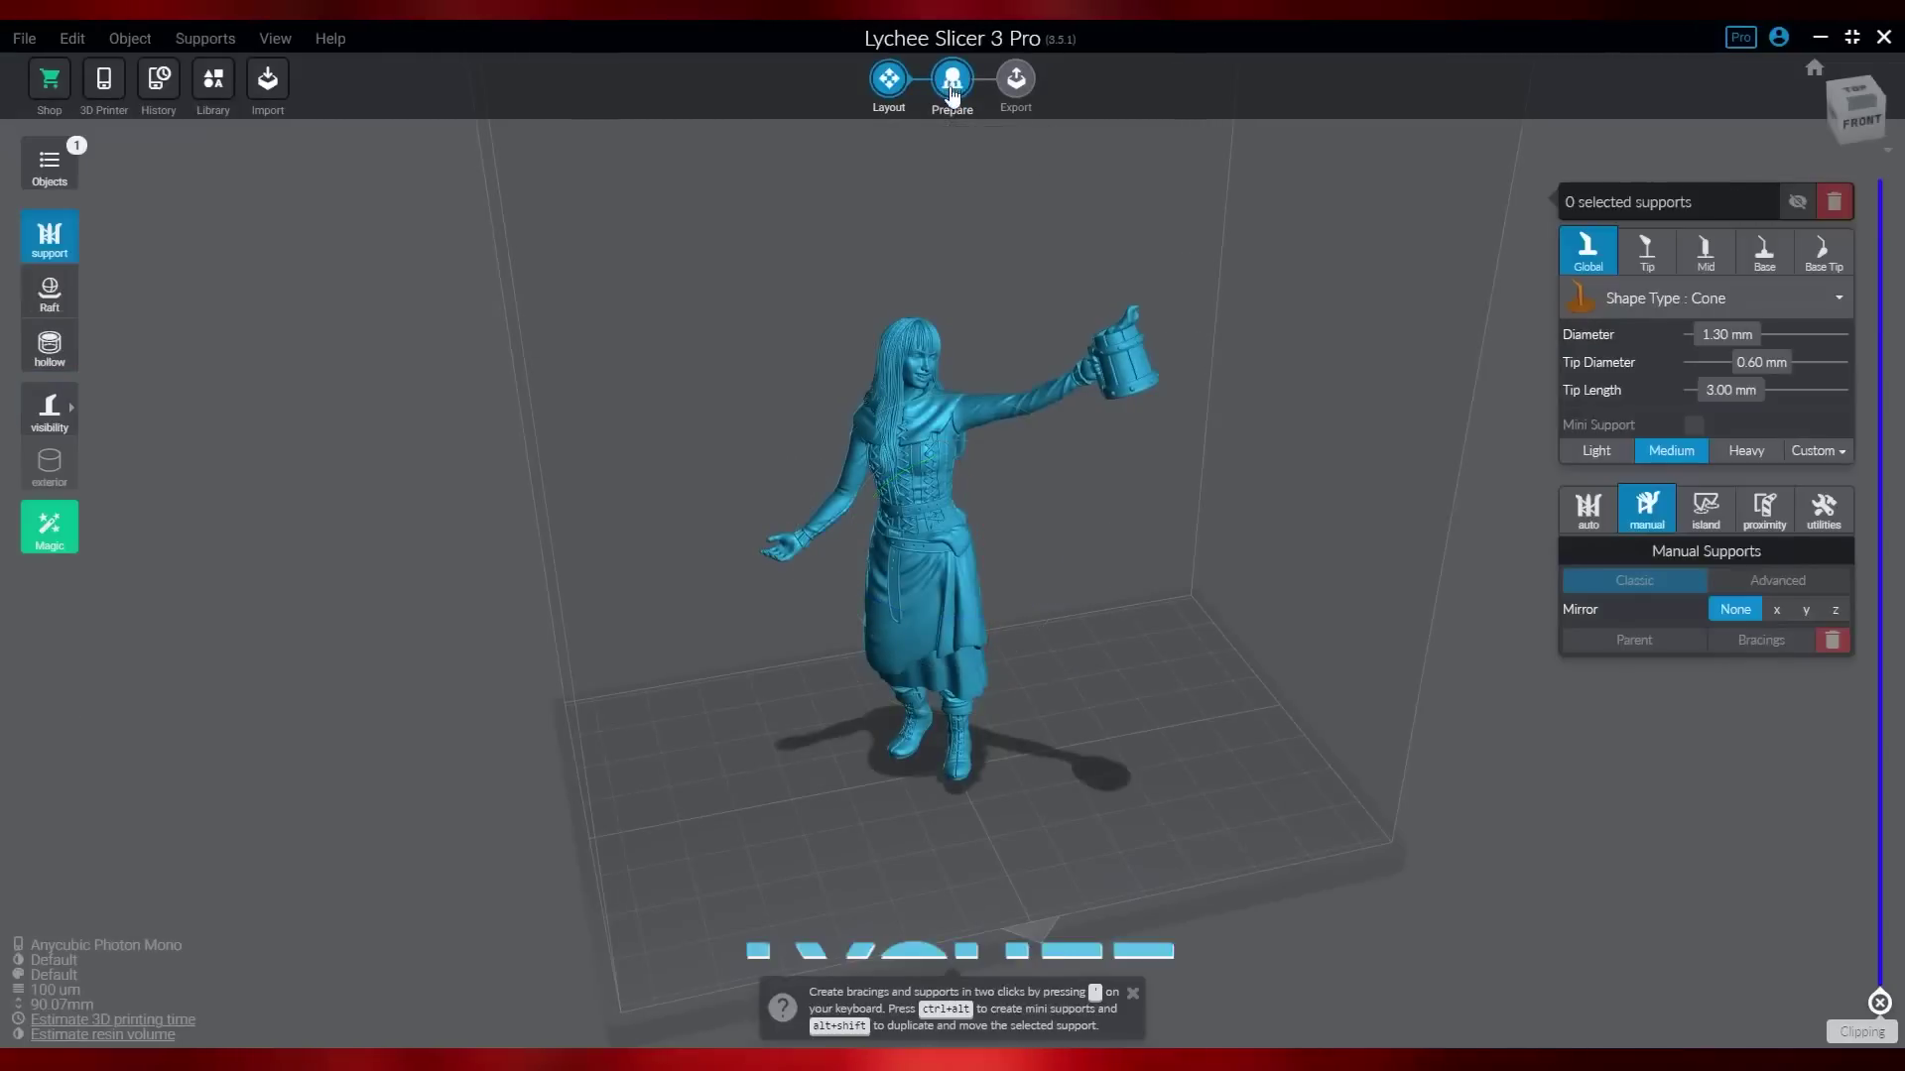
Step: Switch to Lychee Slicer and place medium manual supports along the underside of the woman's raised arm and mug
left_click(1022, 407)
left_click(1051, 401)
left_click(1077, 390)
left_click(1124, 401)
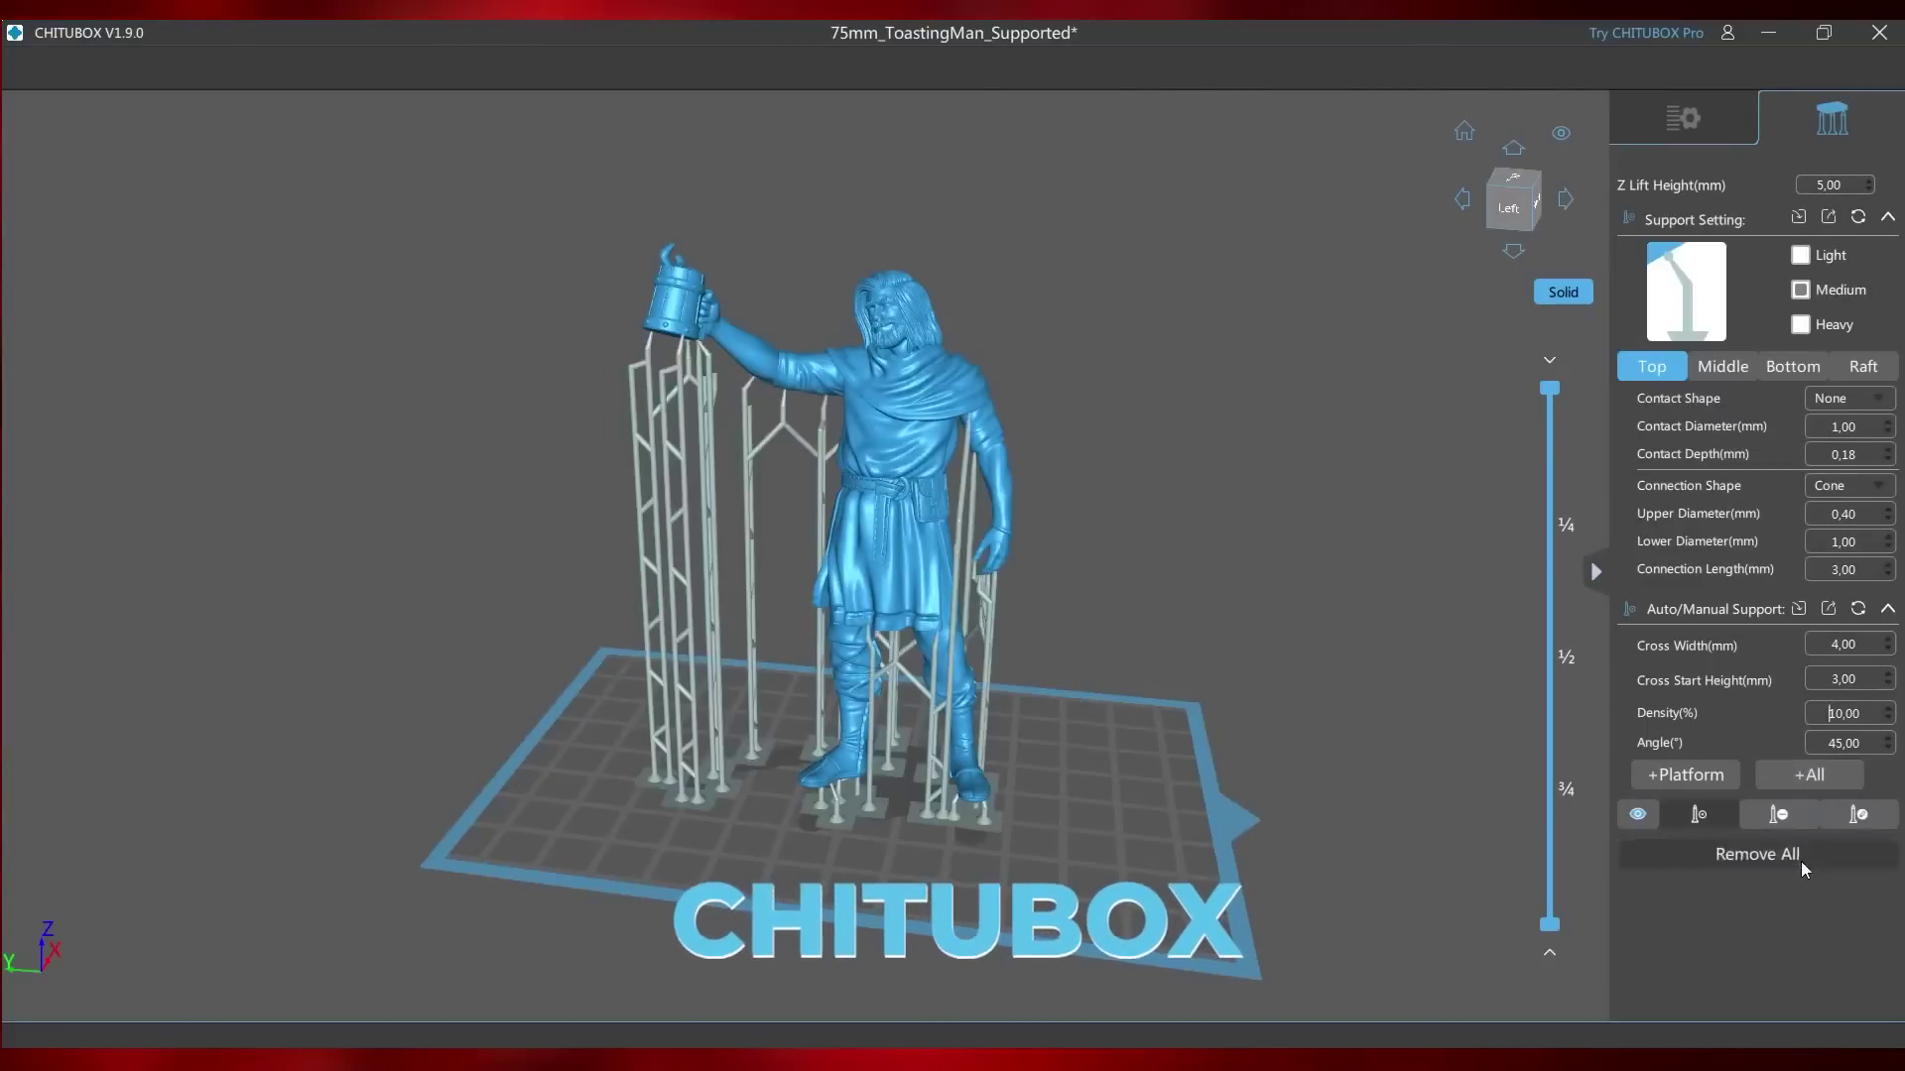
Step: Switch to CHITUBOX, remove all supports from the man model and generate automatic supports over the whole model
left_click(1800, 859)
left_click(1800, 775)
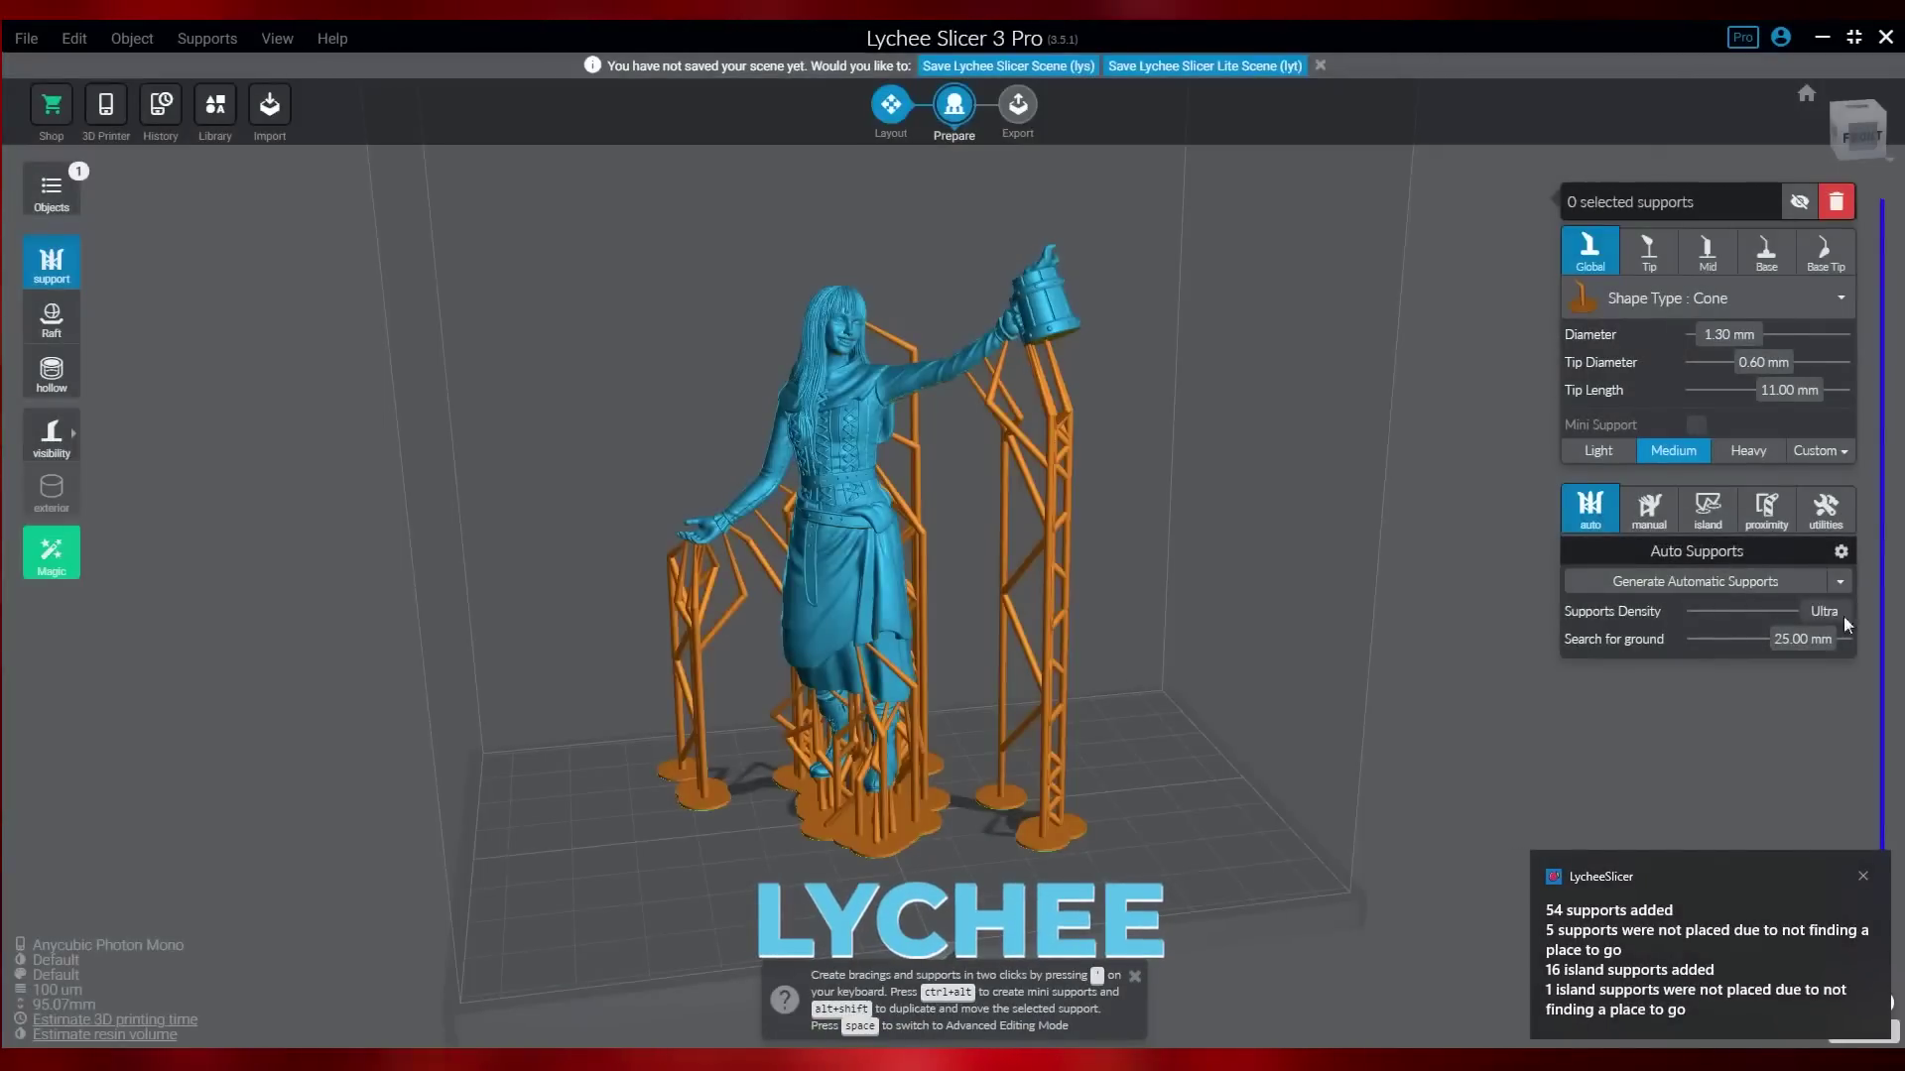
Step: Switch to Lychee Slicer and regenerate the woman's automatic supports at Ultra density, replacing the existing ones
left_click(1730, 581)
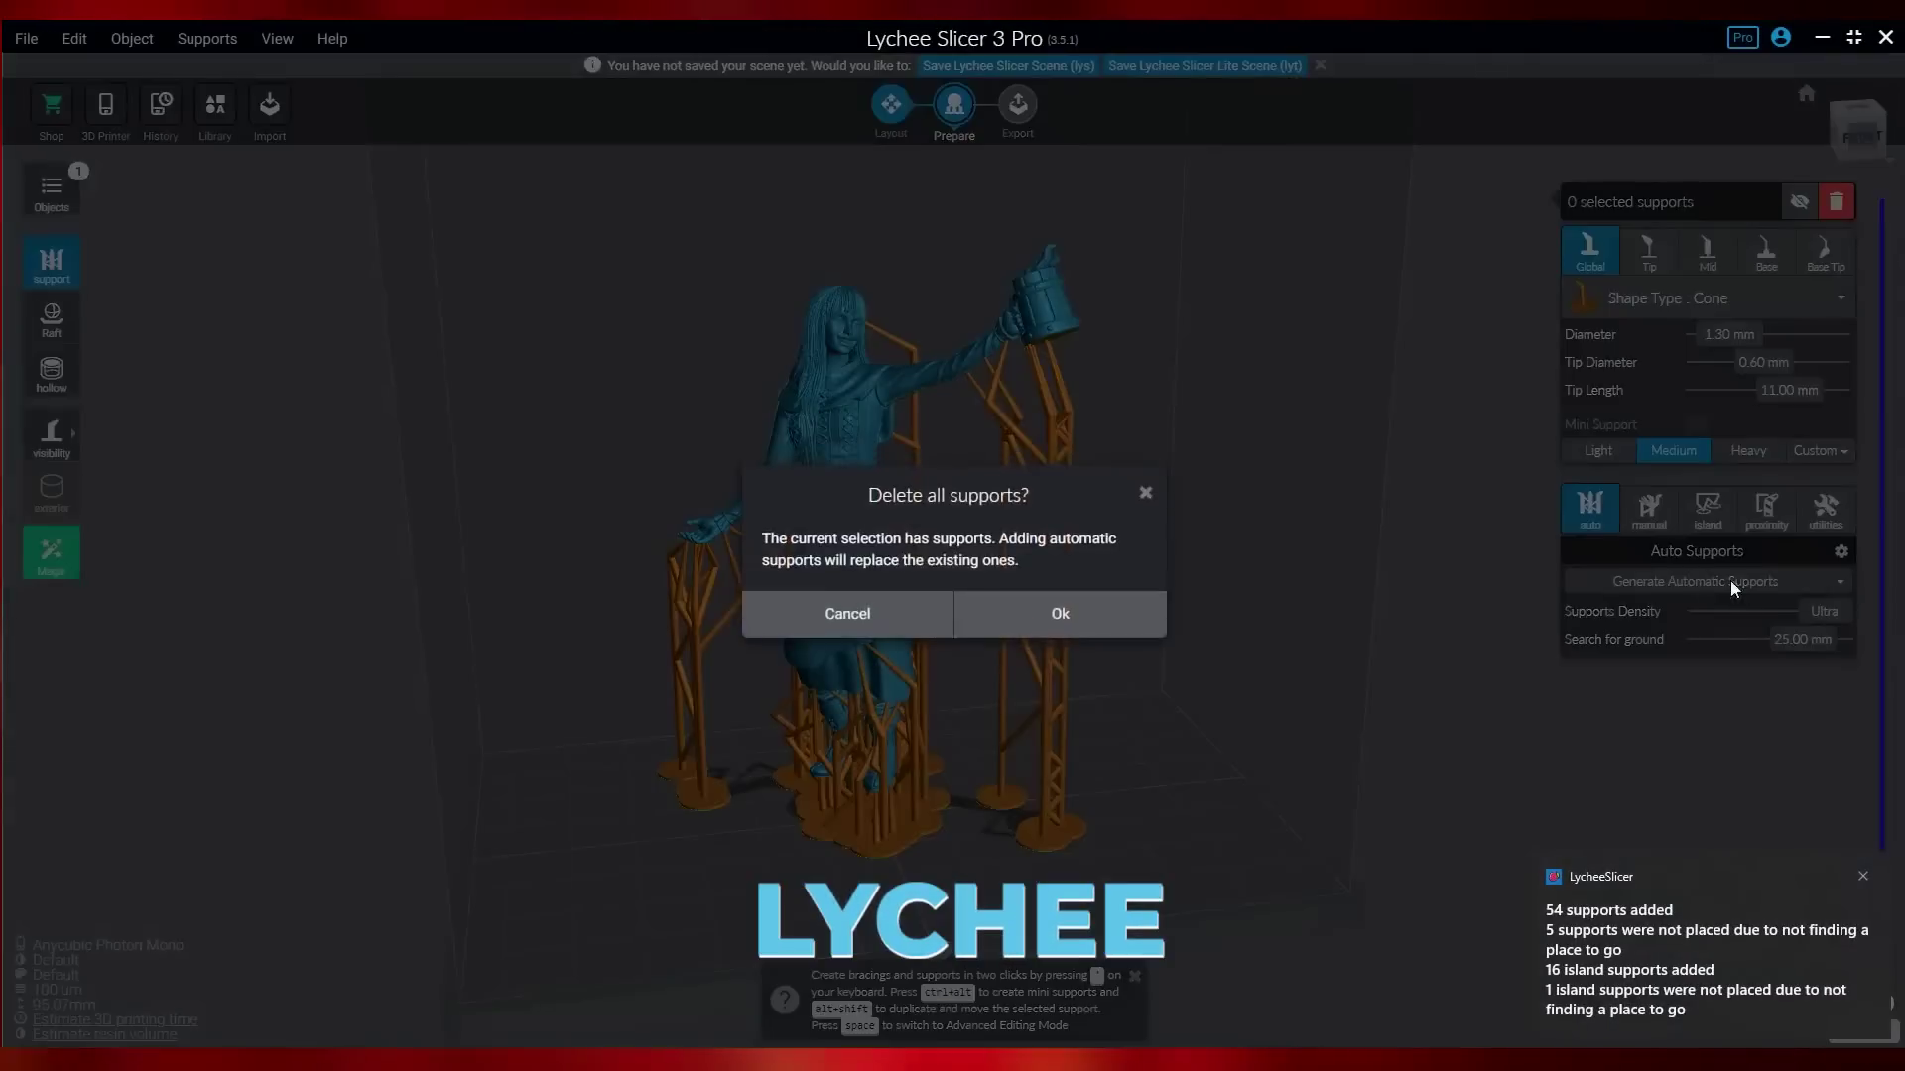
key("Return")
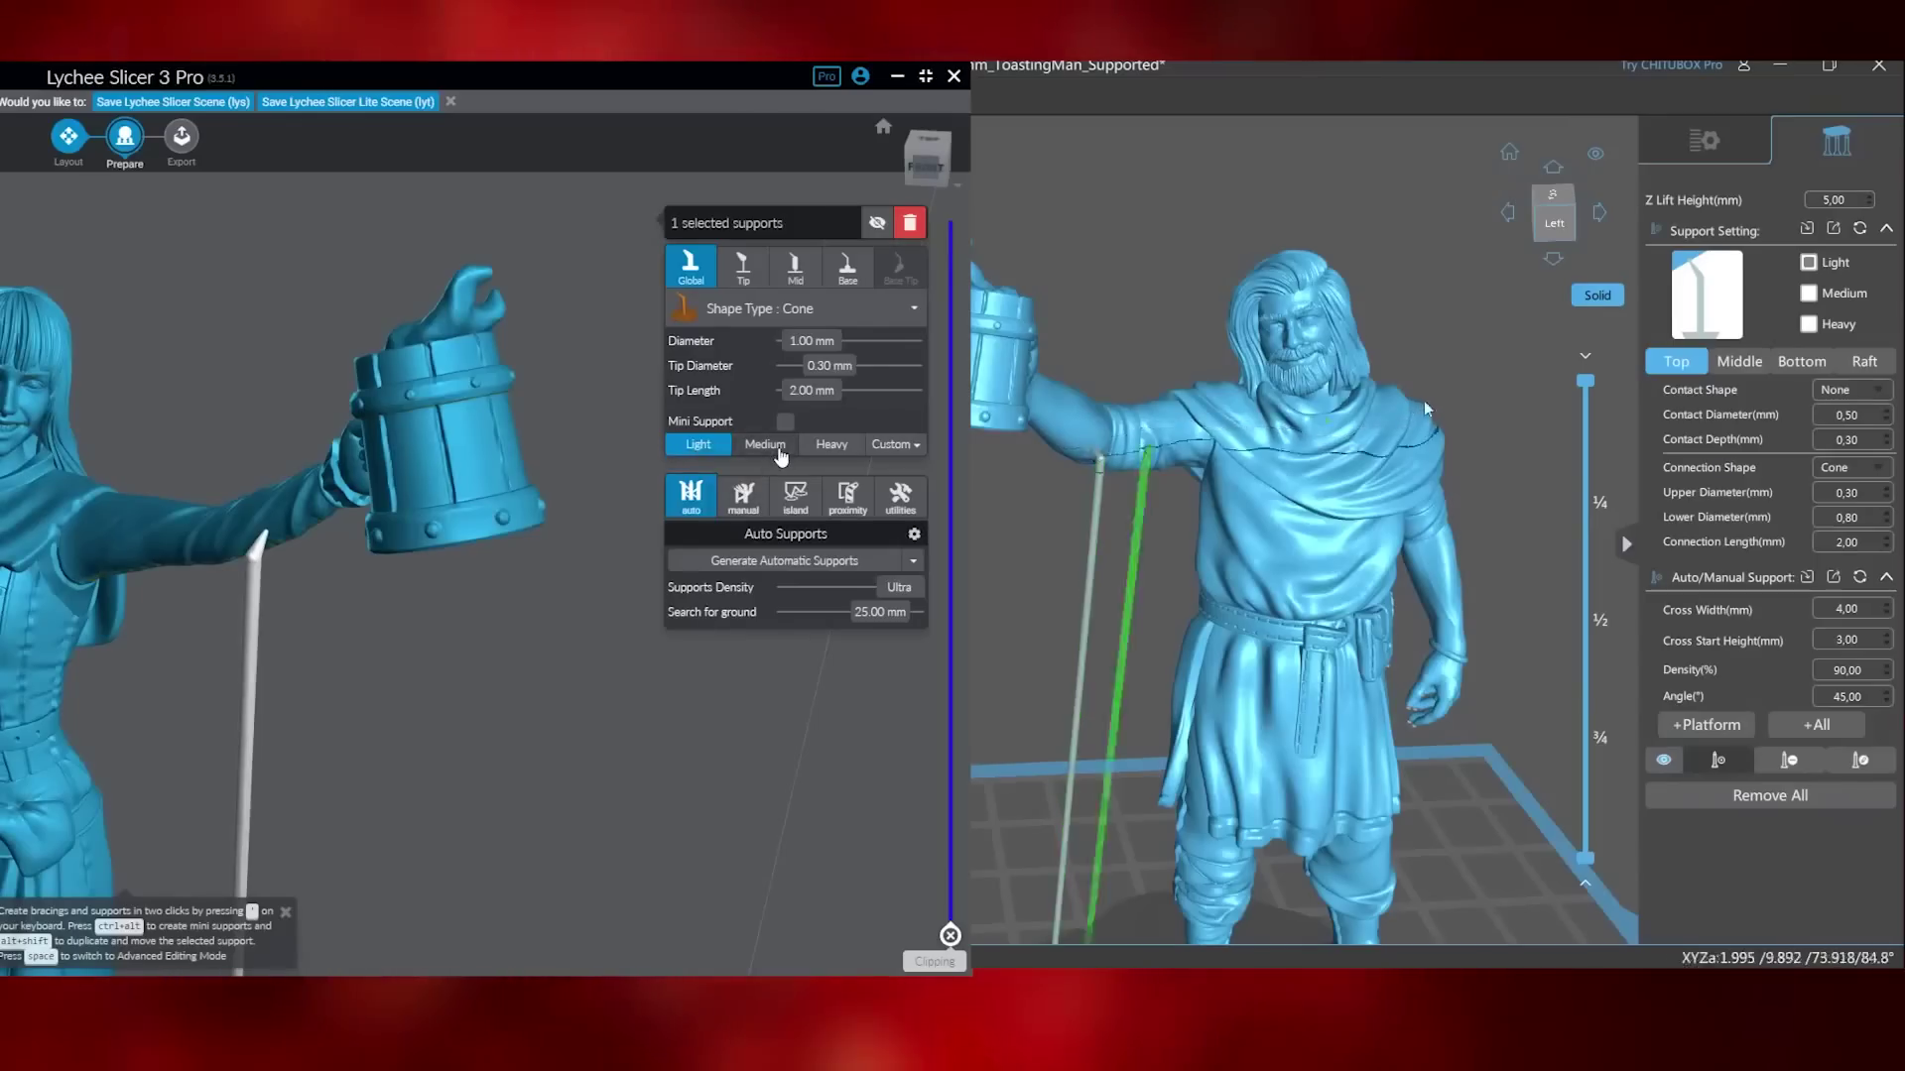
Step: Try the Medium, Heavy and Light presets on the woman's arm support in Lychee Slicer, and place a heavy support under the man's arm in CHITUBOX
left_click(803, 447)
left_click(828, 445)
left_click(1809, 324)
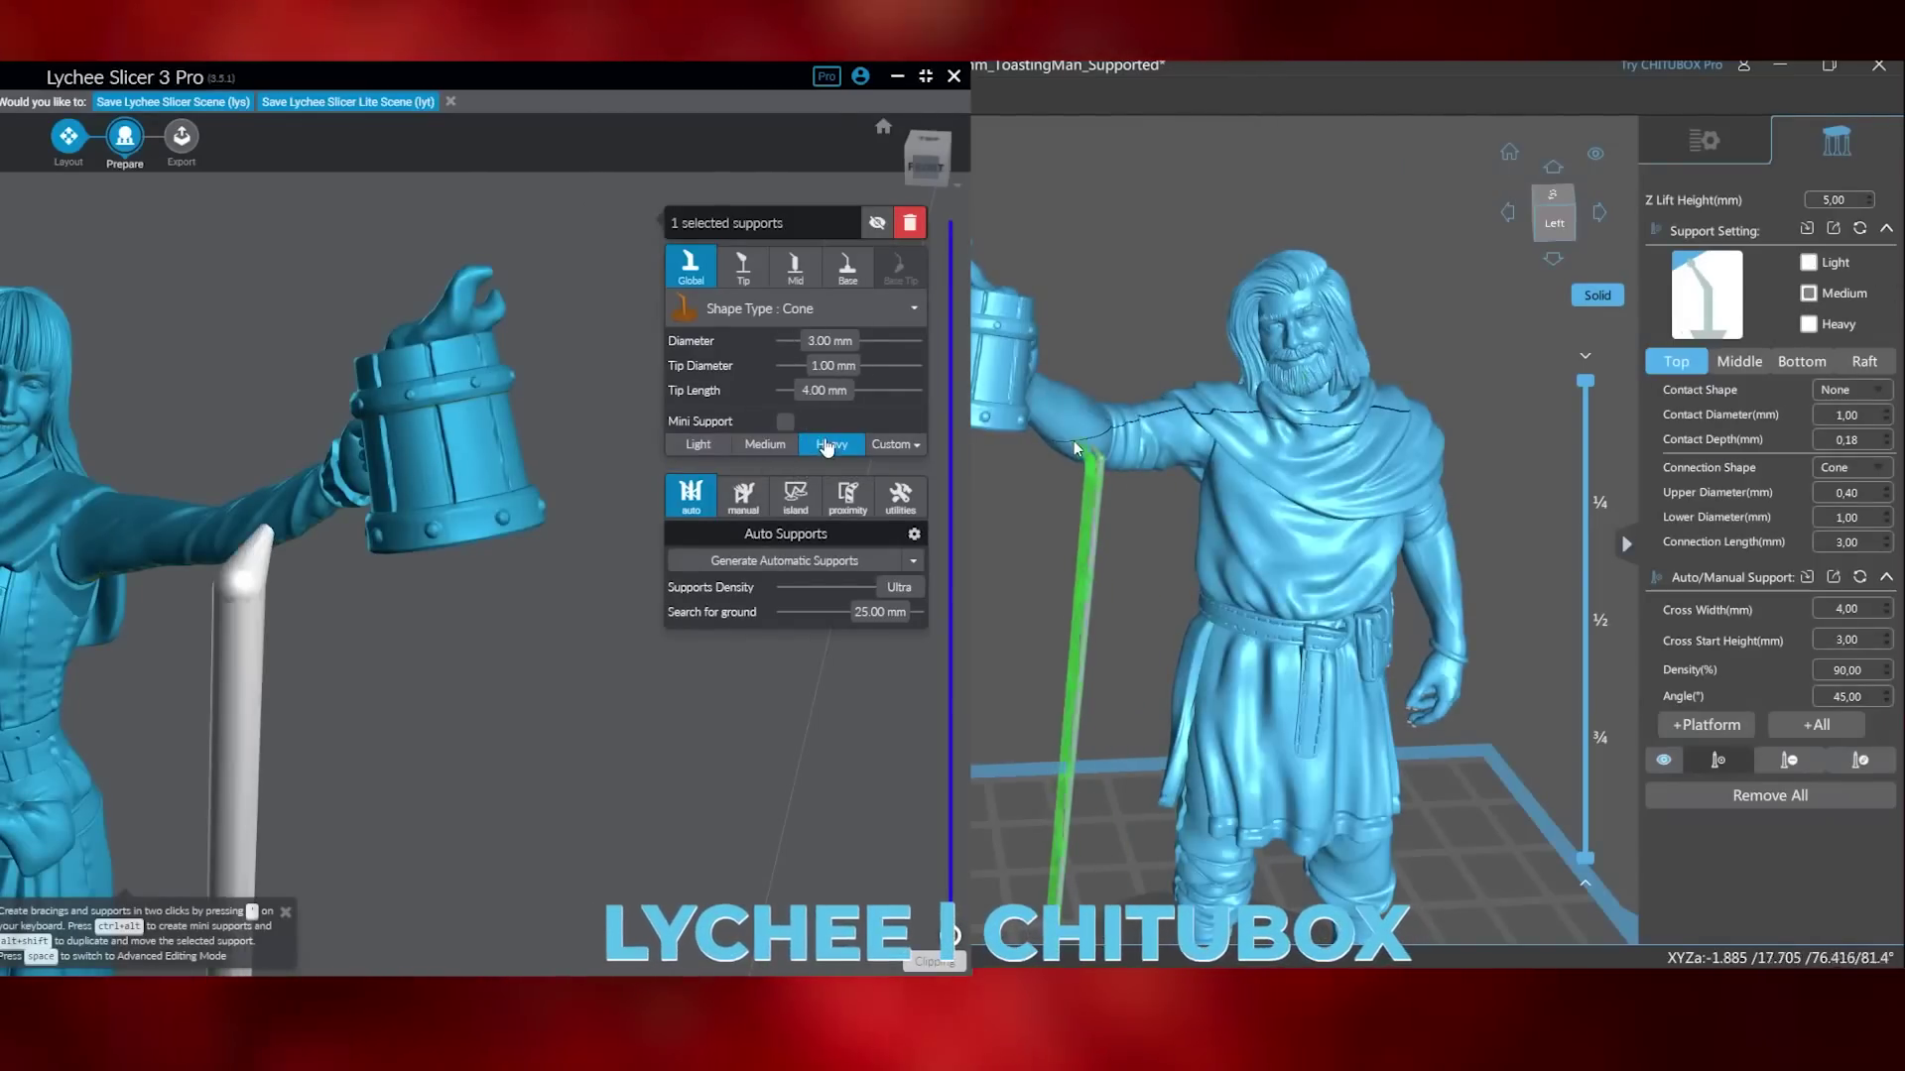
left_click(711, 443)
left_click(1165, 451)
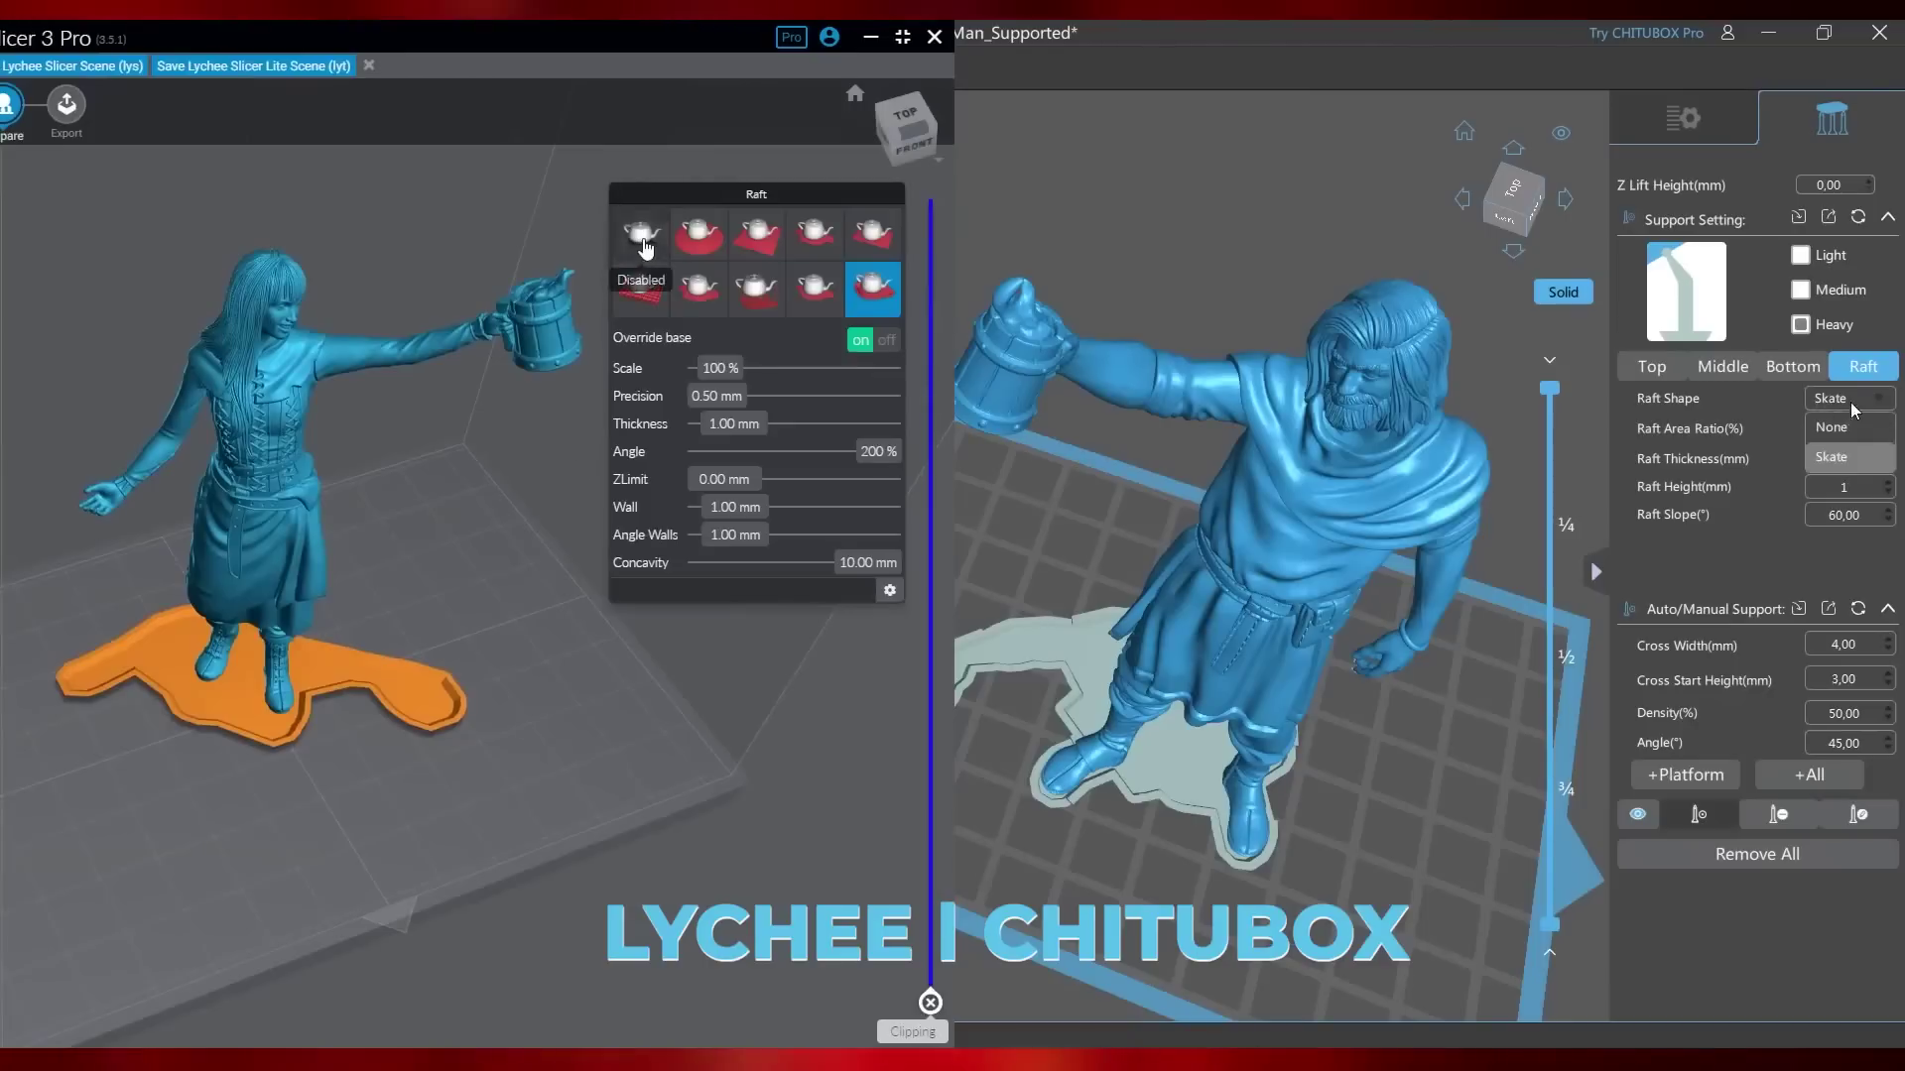
Step: Give the woman model a round raft in Lychee Slicer and set the man model's raft shape to Skate in CHITUBOX
left_click(643, 246)
left_click(1849, 427)
left_click(697, 245)
left_click(1853, 404)
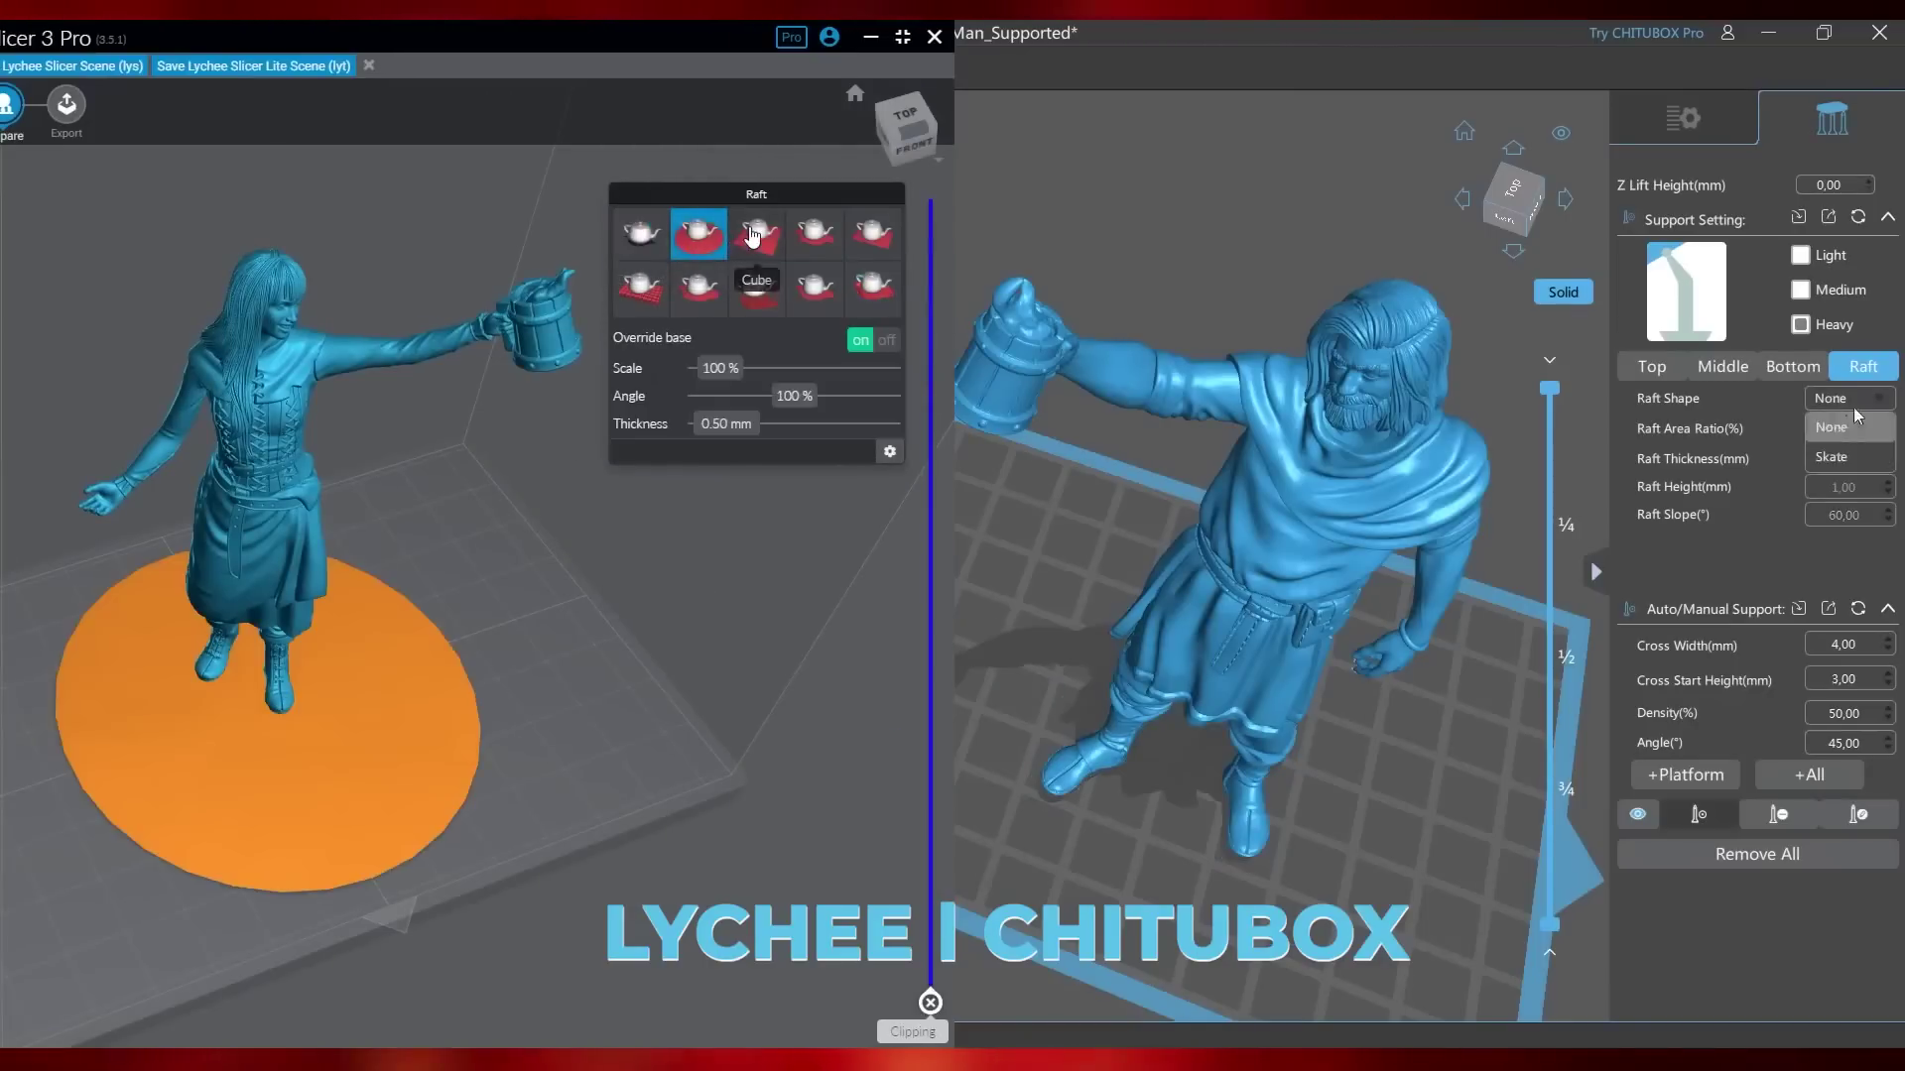
Step: Try the remaining raft types, including Grid, under the woman in Lychee Slicer and view the man's Skate raft in CHITUBOX
left_click(855, 250)
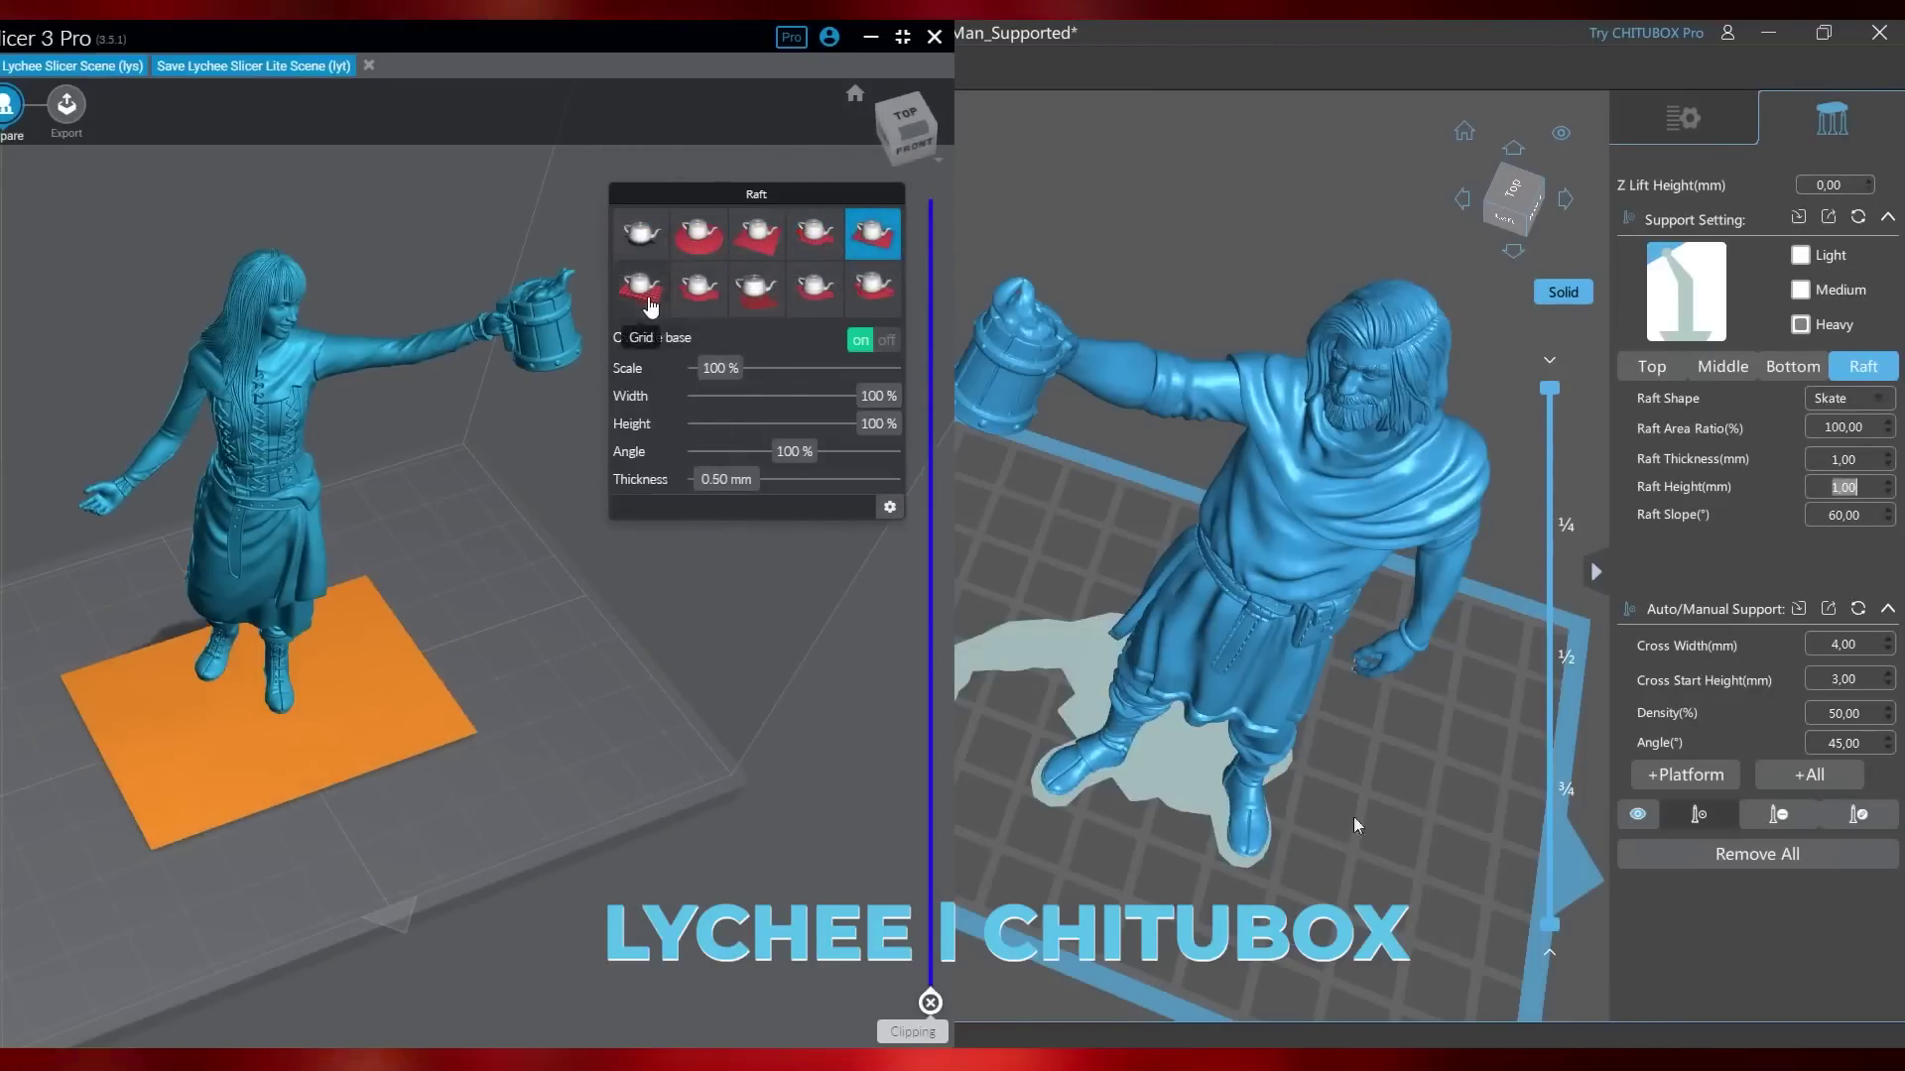
left_click(648, 300)
scroll(1313, 856, "up", 5)
left_click(703, 296)
left_click(756, 296)
right_click_drag(1314, 857, 1235, 735)
left_click(808, 296)
left_click(859, 296)
middle_click_drag(1236, 735, 1116, 500)
right_click_drag(1116, 500, 1033, 421)
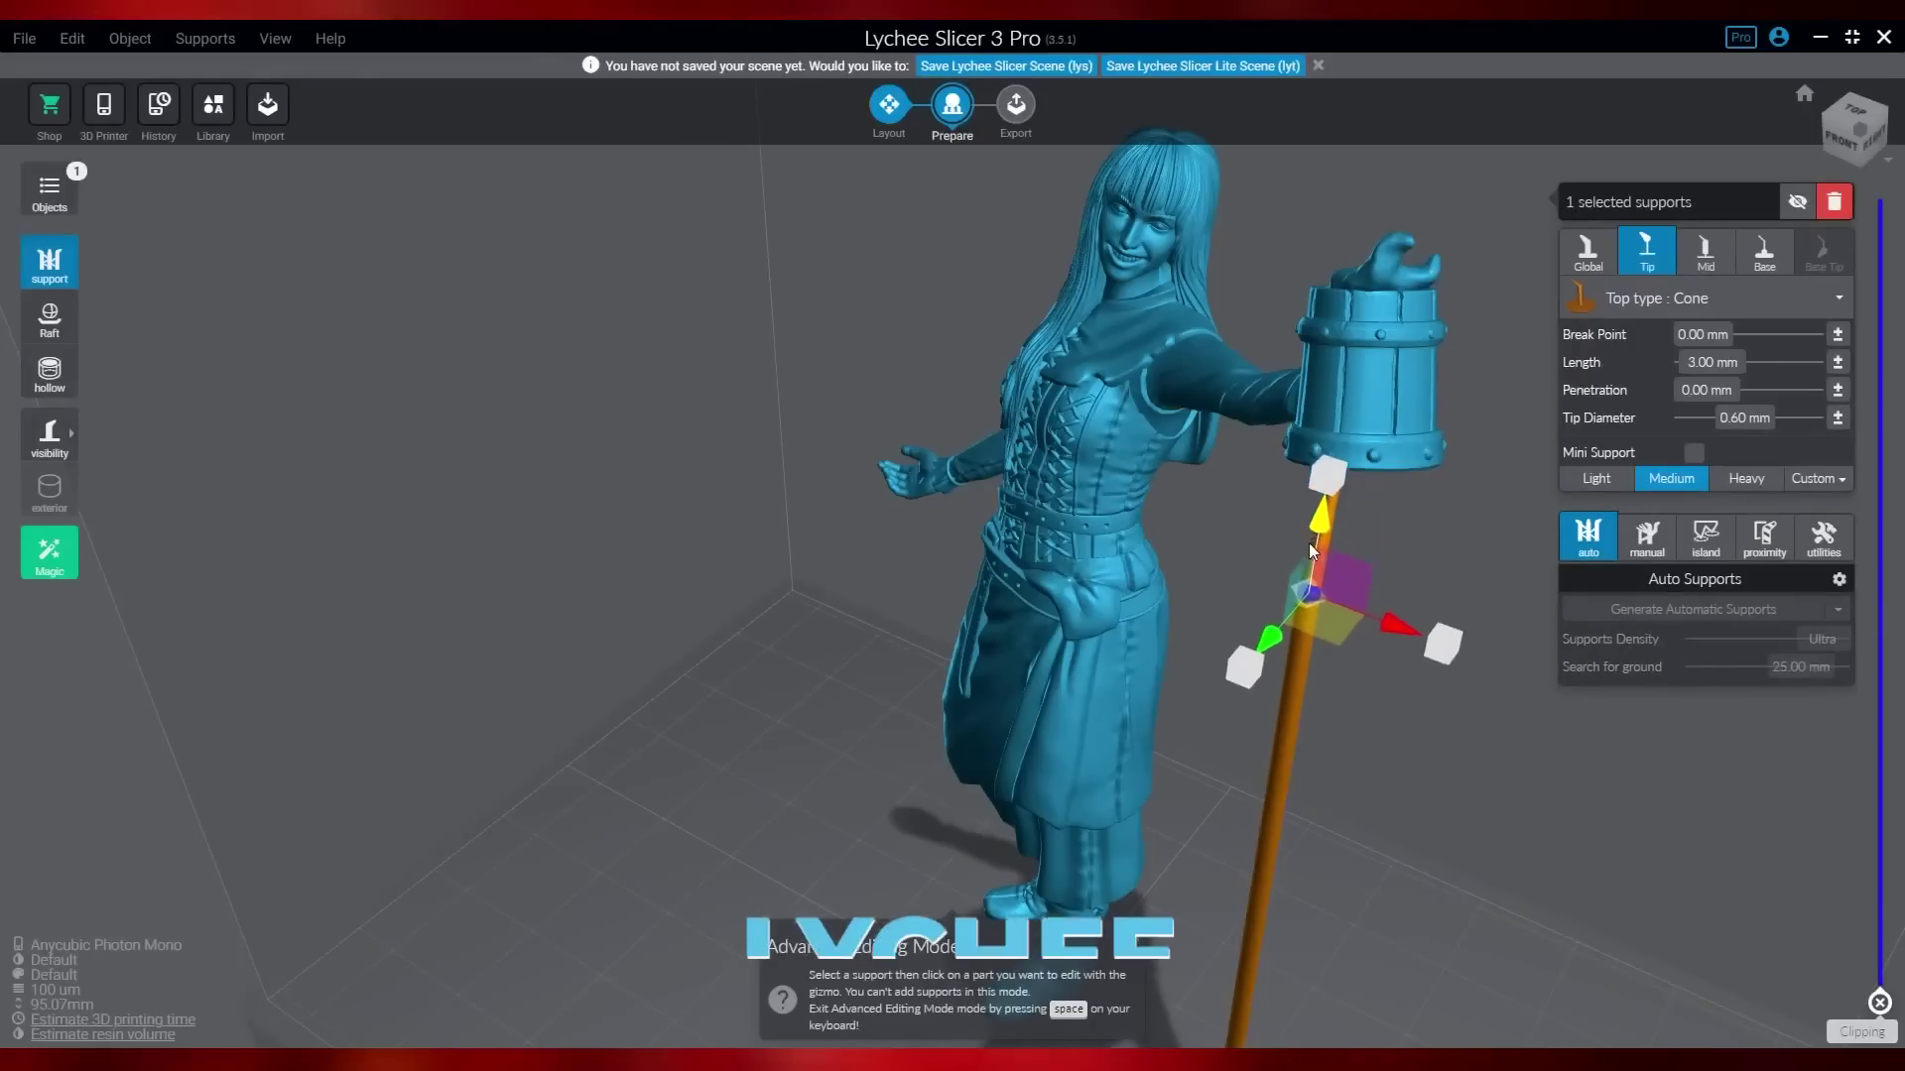
Step: Move the joint of the woman's mug support and open its mid-section settings in Lychee Slicer, and open the small pillar diameter in CHITUBOX
mouse_move(1310, 545)
left_mouse_down()
mouse_move(1431, 529)
mouse_move(1319, 541)
left_mouse_up()
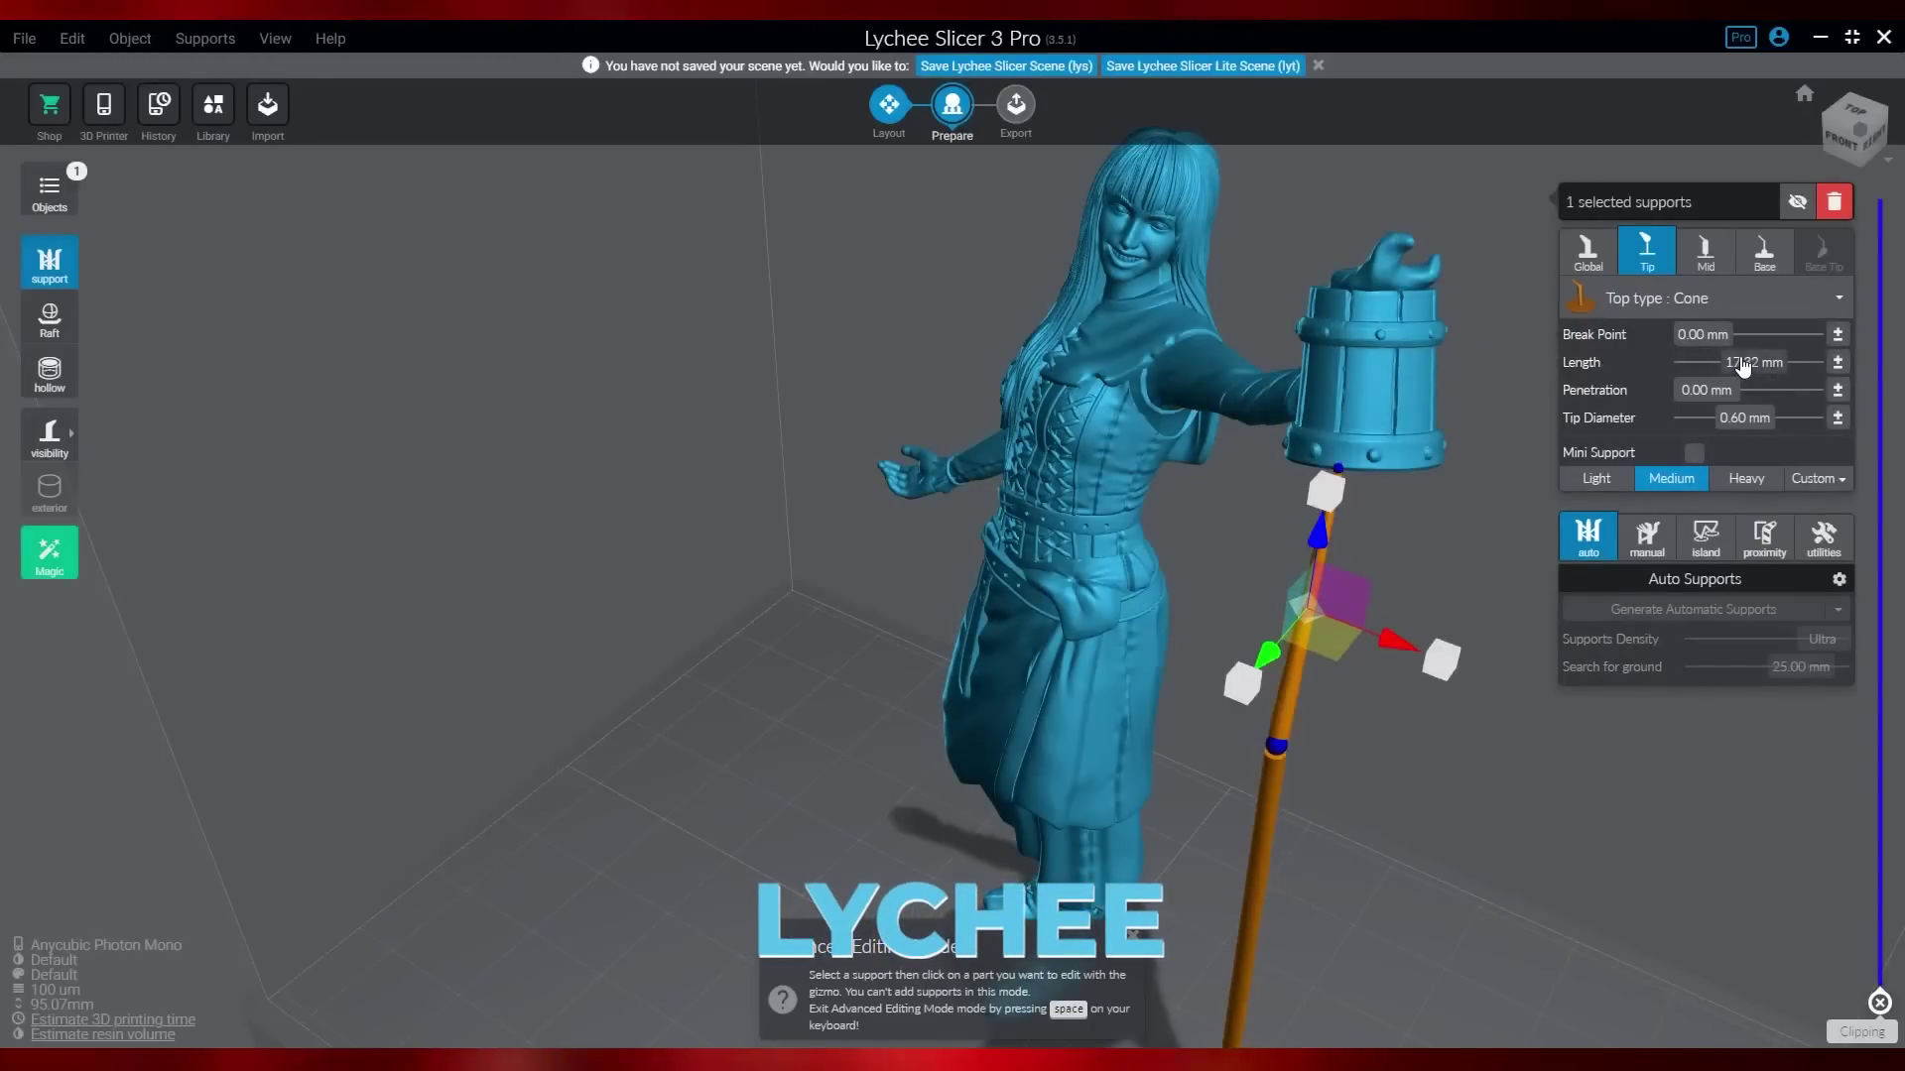
left_click(1705, 253)
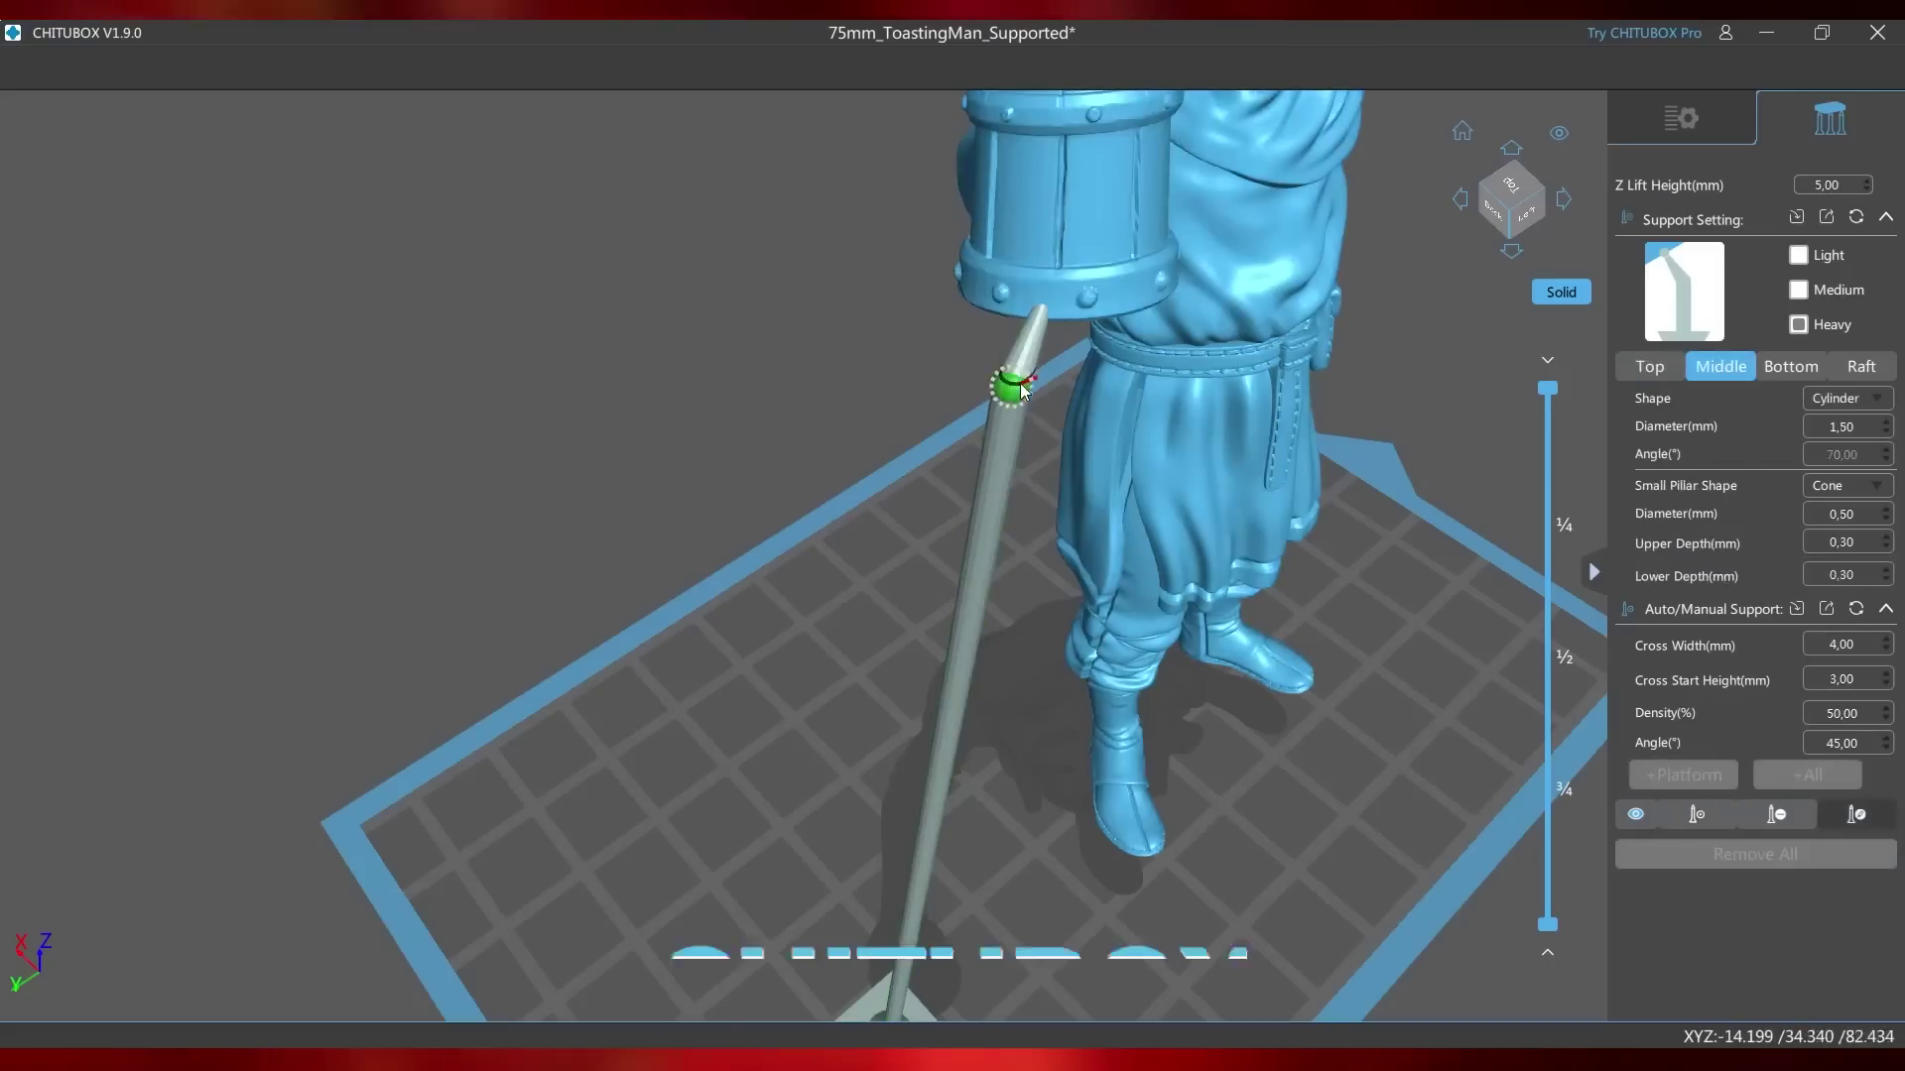
left_click(1865, 514)
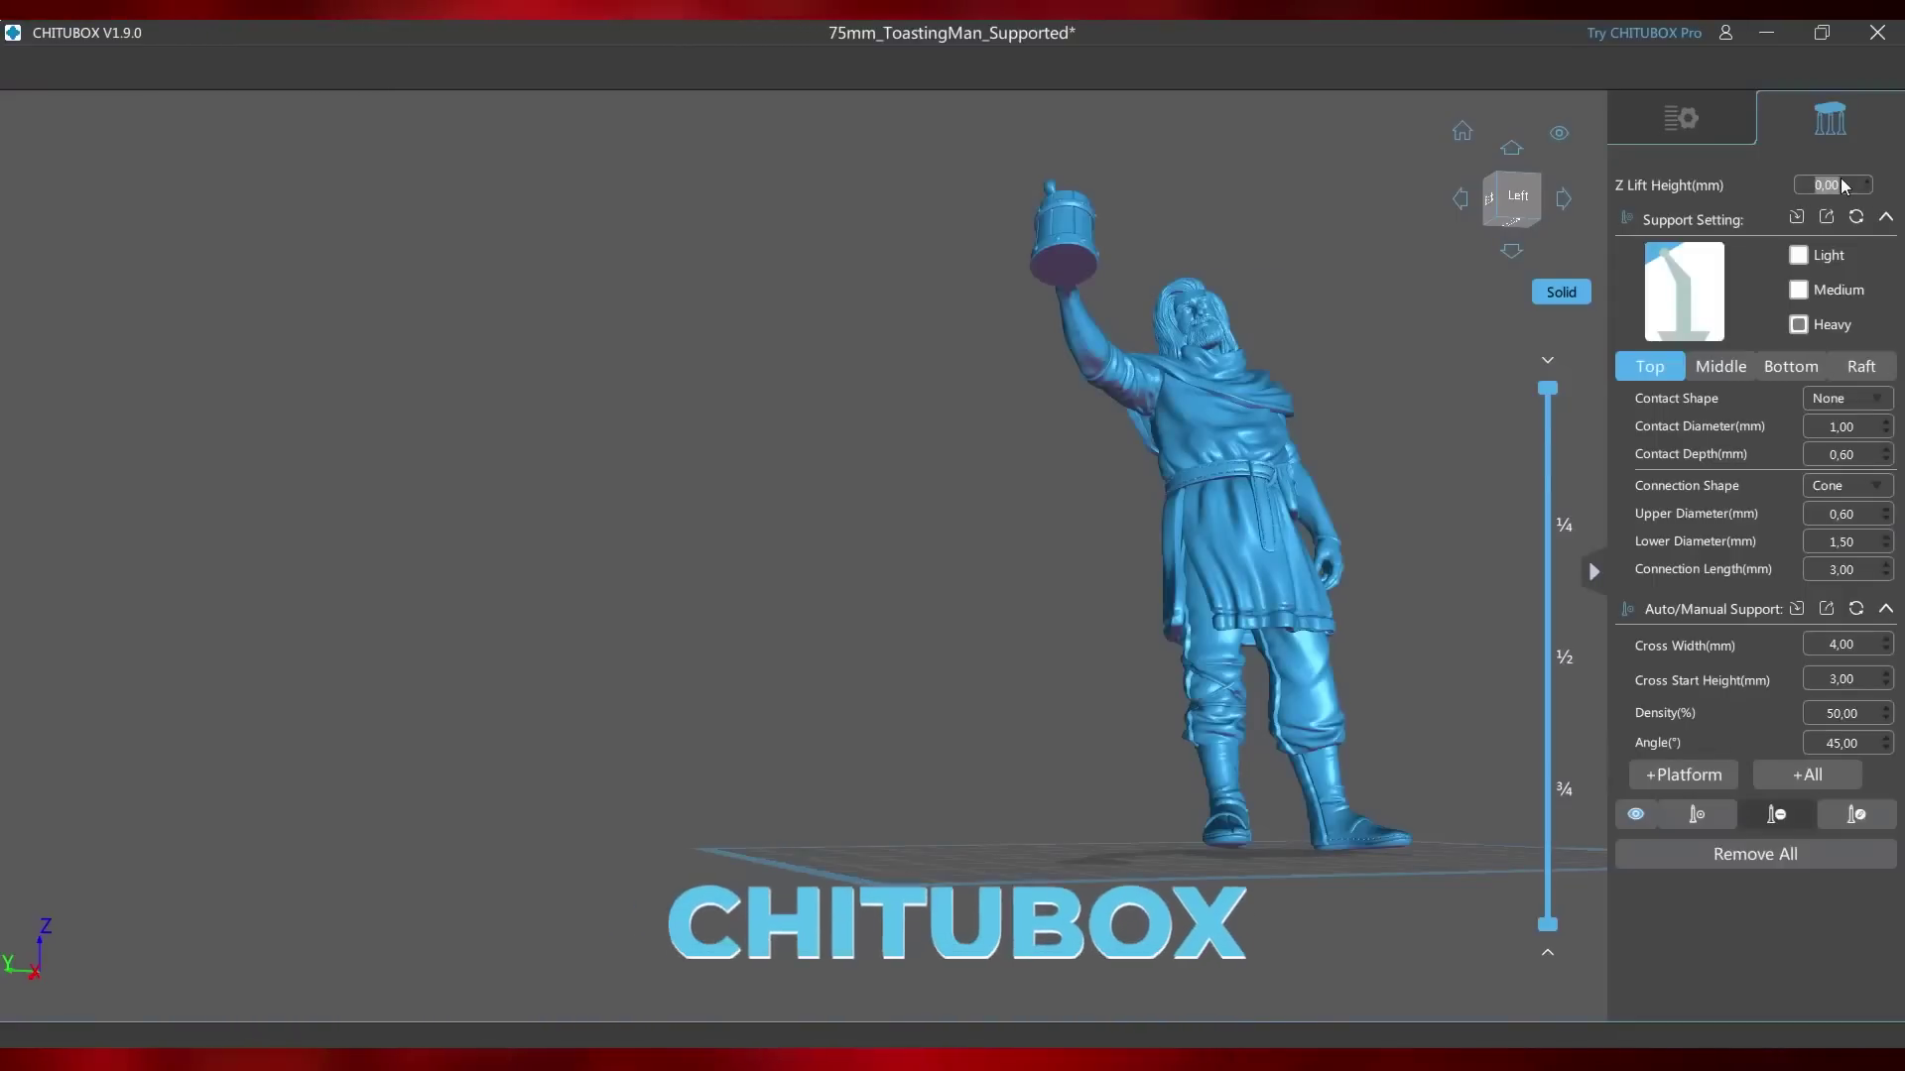
Step: Set the man model's Z lift height to 5 mm in CHITUBOX
type("5")
key("Return")
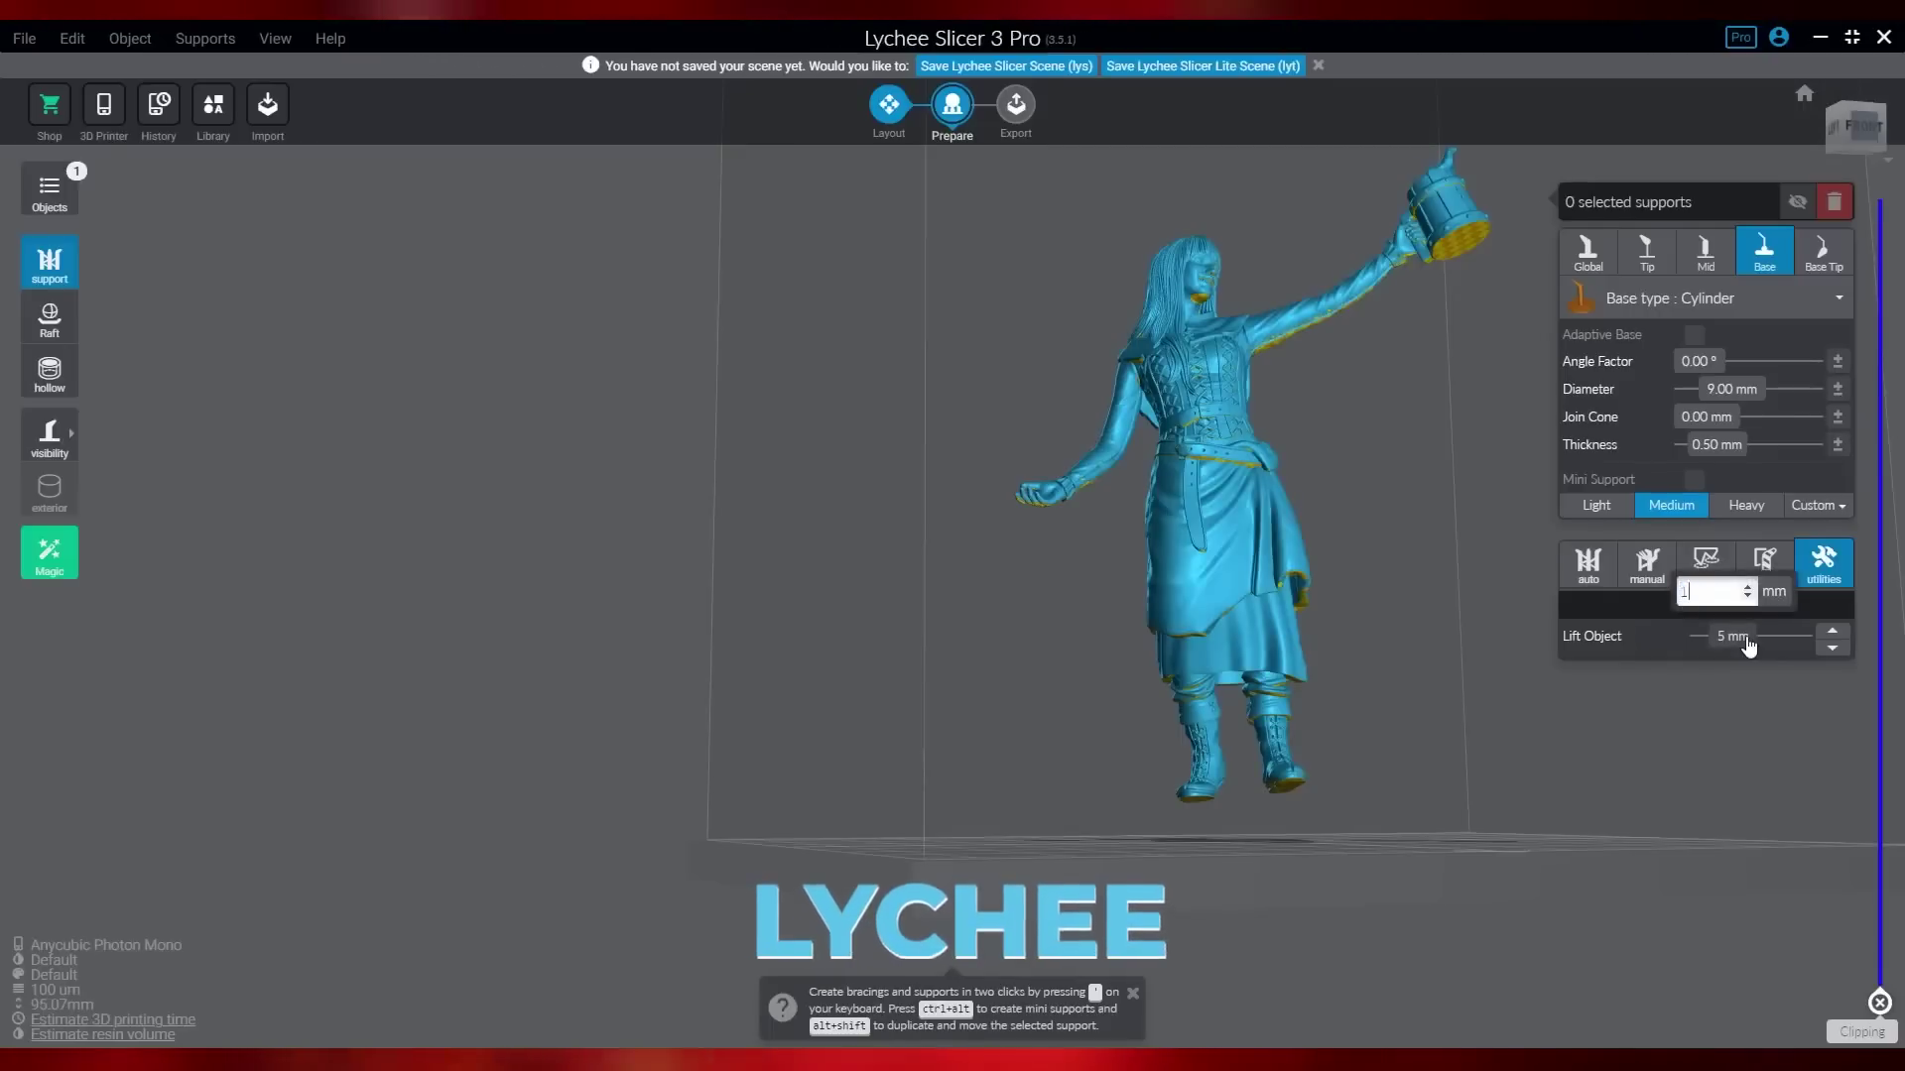
Step: Switch to Lychee Slicer and move the woman model down and up with a lift distance of 1 mm
left_click(1832, 650)
left_click(1833, 650)
left_click(1831, 630)
left_click(1830, 631)
left_click(1831, 631)
left_click(1830, 631)
left_click(1831, 631)
left_click(1830, 631)
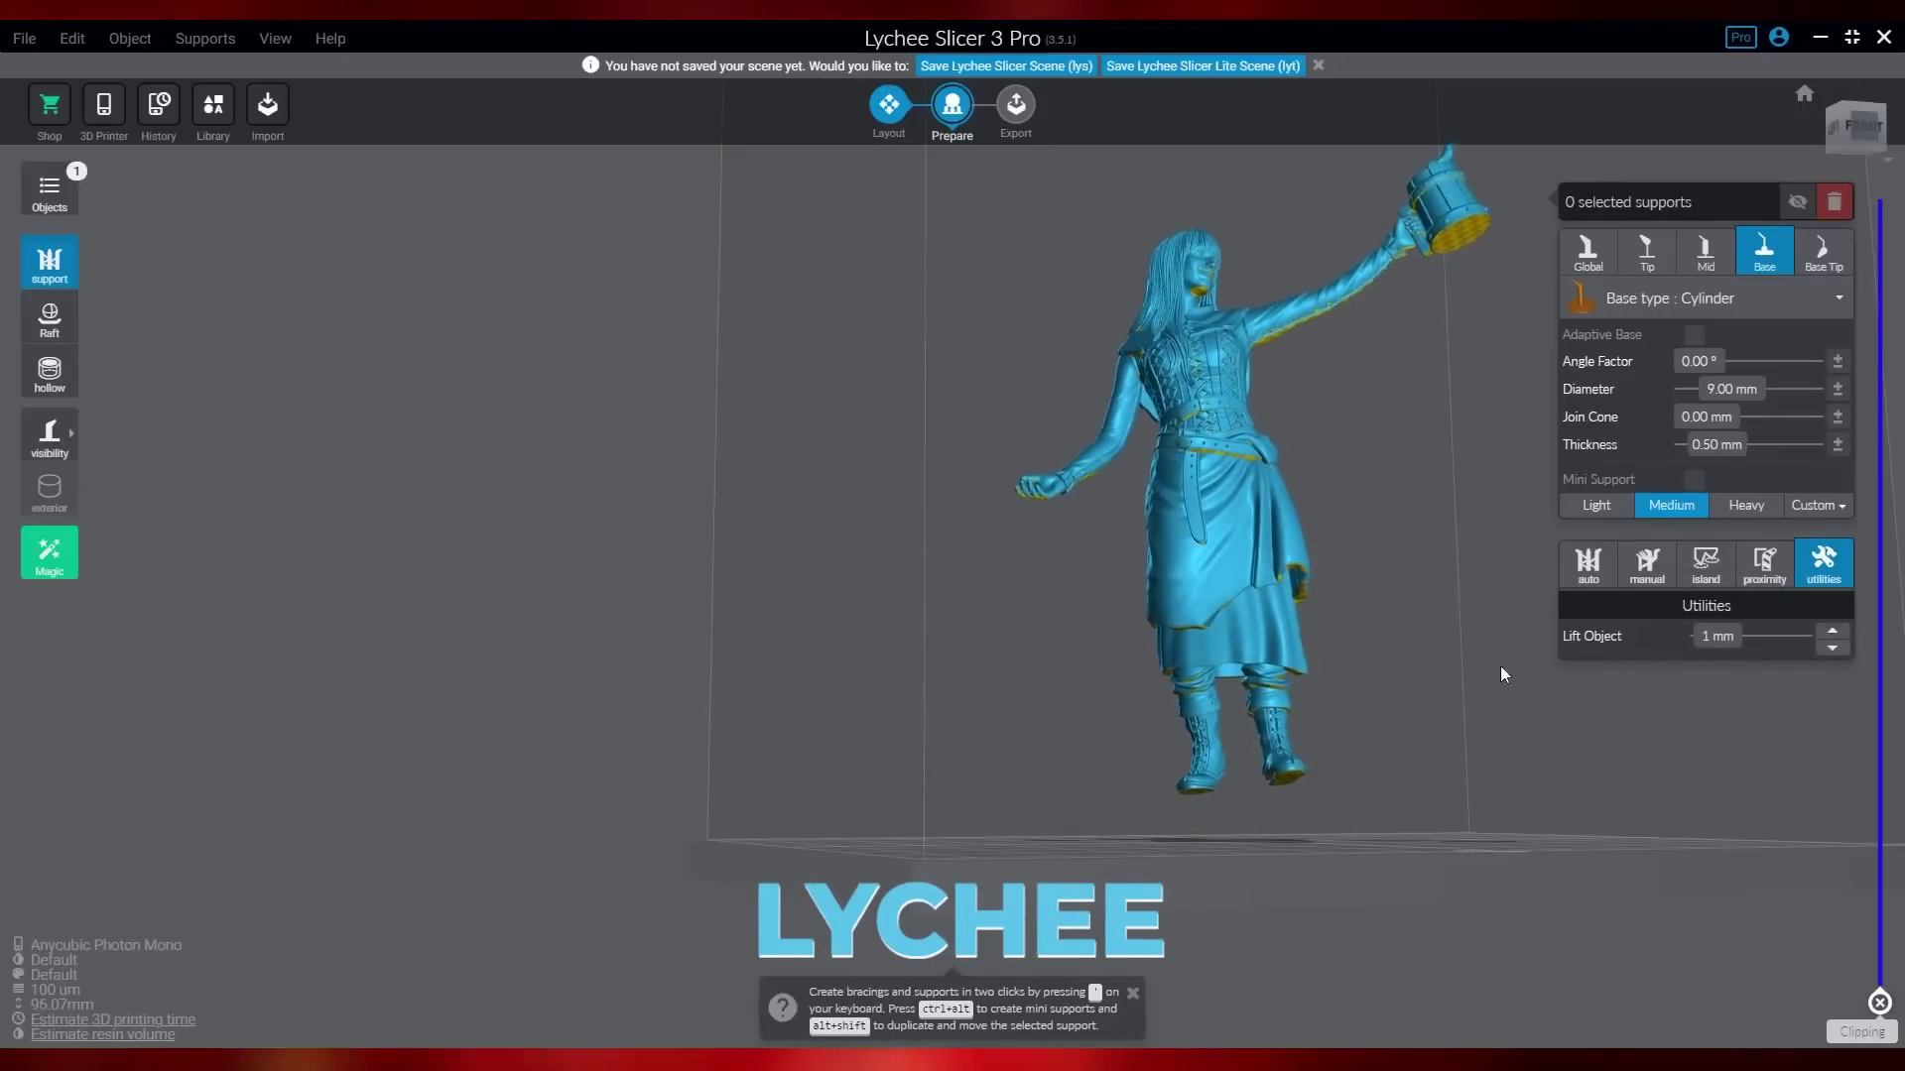
left_click_drag(1449, 688, 1247, 752)
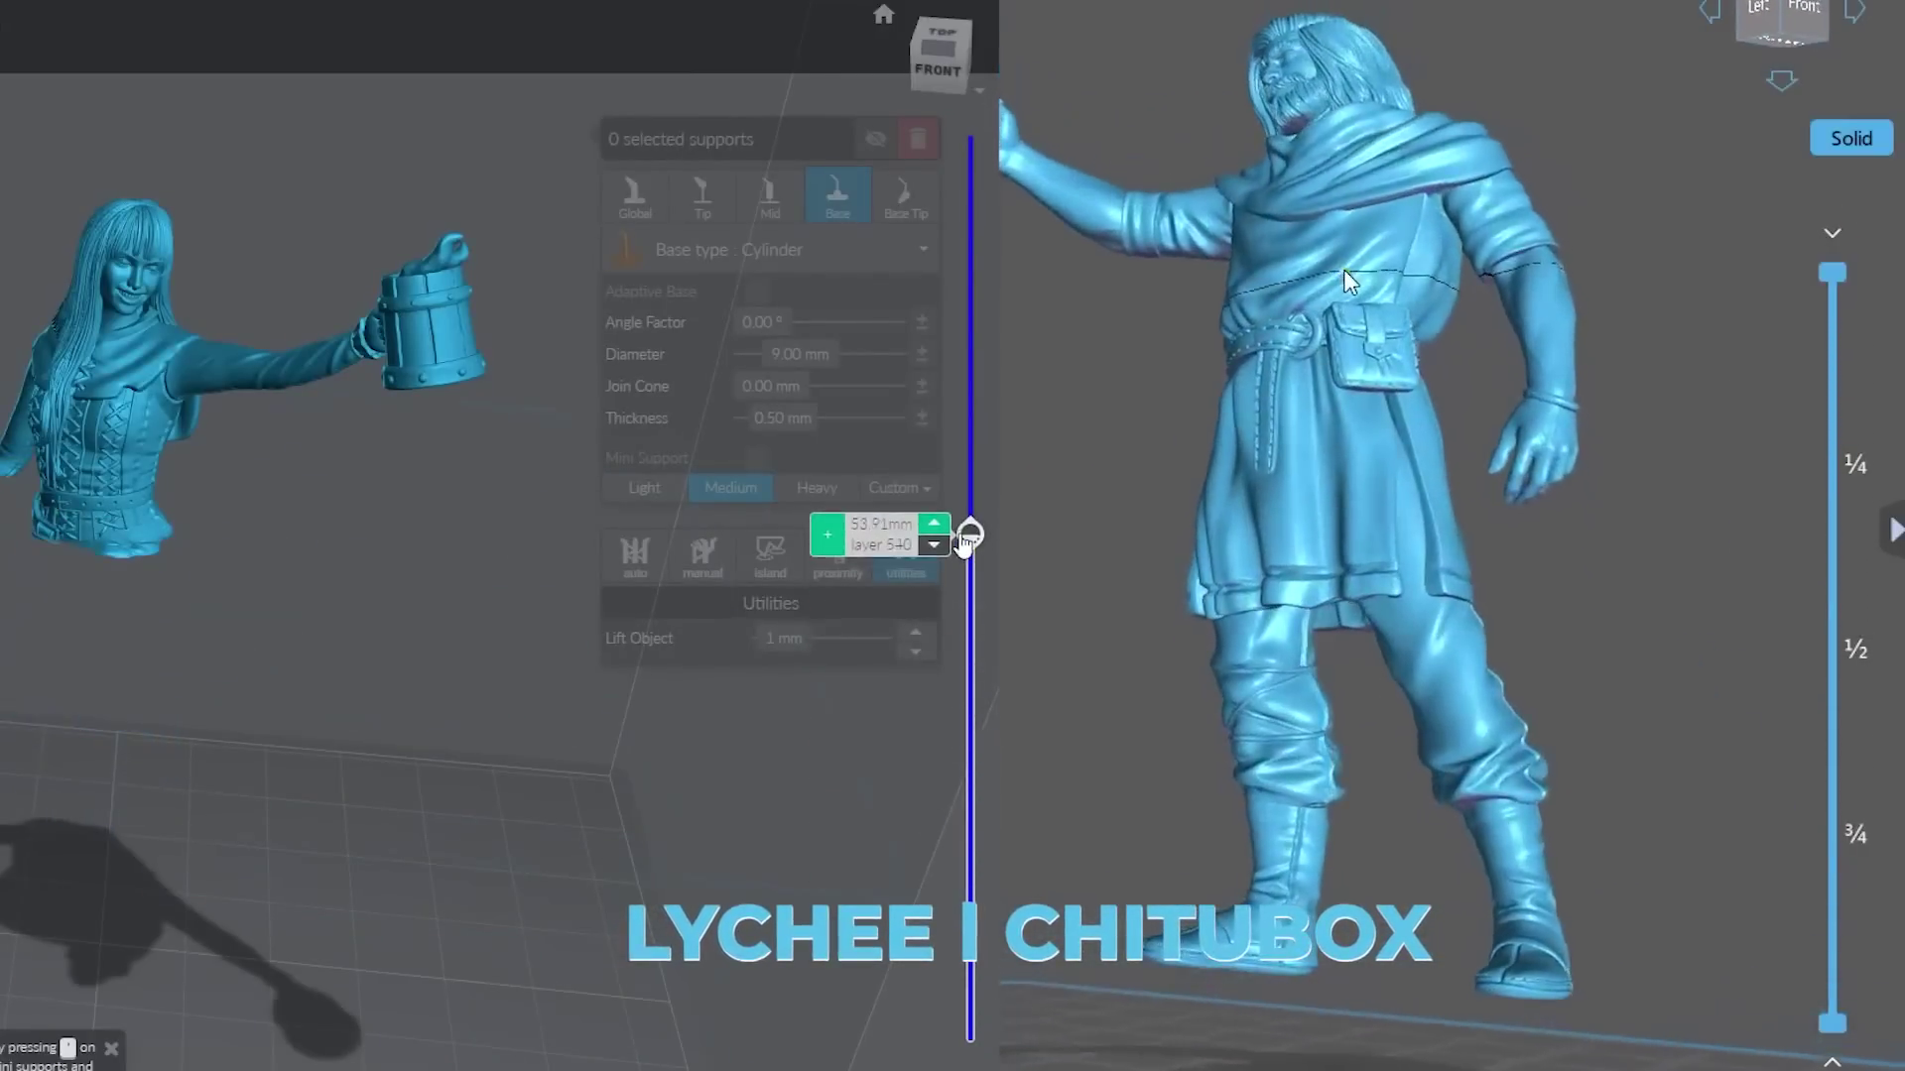
Step: Clip the woman in Lychee Slicer and the man in CHITUBOX from the feet upward and examine the remaining upper bodies from below
right_click_drag(437, 680, 536, 552)
left_click_drag(1833, 1022, 1832, 855)
right_click_drag(536, 551, 555, 512)
left_click_drag(1833, 855, 1832, 772)
right_click_drag(1626, 744, 1552, 606)
left_click_drag(969, 540, 969, 778)
left_click_drag(1831, 764, 1805, 627)
left_click_drag(969, 778, 969, 788)
left_click_drag(1805, 627, 1795, 431)
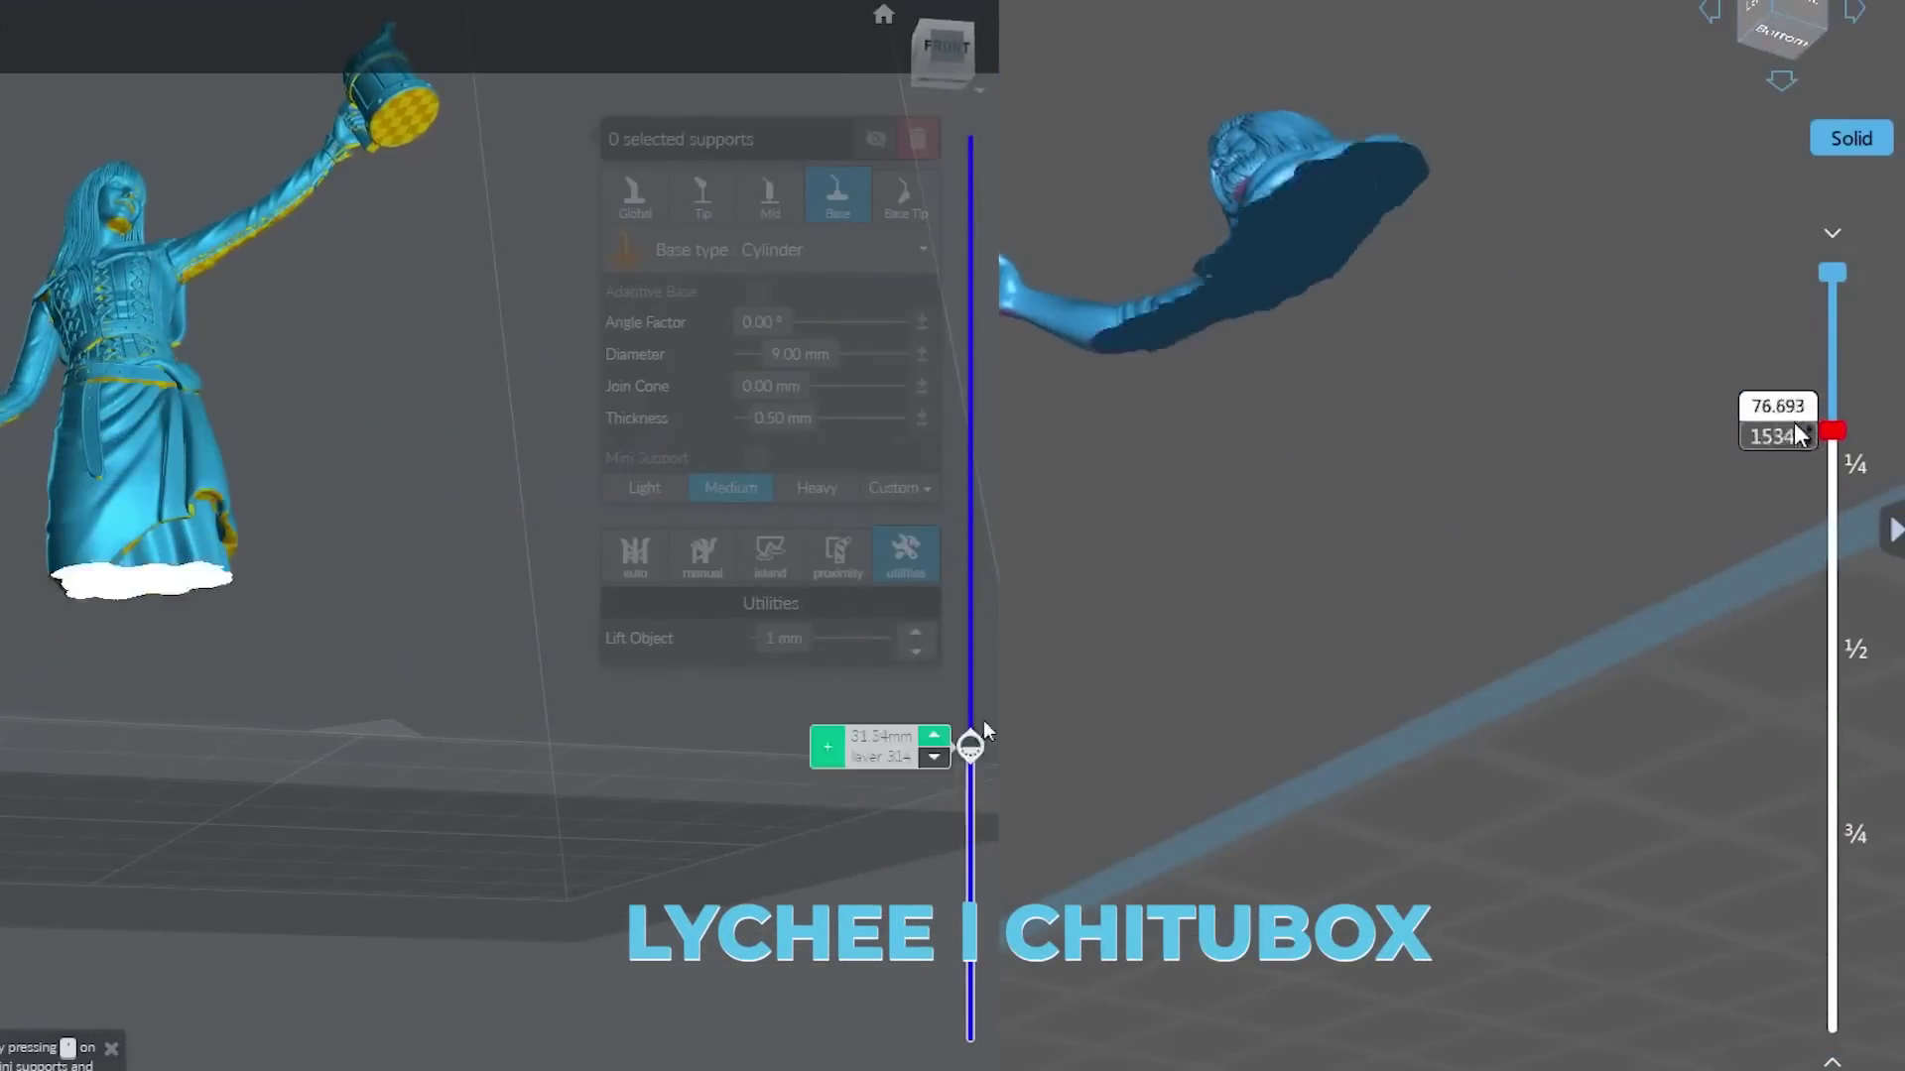
Step: Sweep the clipping height up and down through both models, then clip the man in CHITUBOX from the head downward
left_click_drag(969, 788, 964, 441)
left_click_drag(1794, 430, 1782, 343)
left_click_drag(964, 442, 969, 630)
left_click_drag(1782, 335, 1836, 630)
left_click_drag(969, 630, 969, 822)
left_click_drag(1835, 630, 1835, 829)
left_click_drag(969, 821, 969, 651)
left_click_drag(1835, 830, 1835, 932)
left_click_drag(969, 651, 967, 314)
left_click_drag(1835, 932, 1833, 742)
left_click_drag(960, 307, 966, 273)
right_click_drag(1761, 540, 1704, 597)
left_click_drag(966, 273, 876, 682)
right_click_drag(1704, 597, 1695, 627)
left_click_drag(854, 885, 853, 942)
left_click_drag(1836, 278, 1854, 501)
Step: Examine the overhang highlighting on the undersides of both figures, especially the woman's face, raised arm and mug
right_click_drag(341, 541, 359, 732)
right_click_drag(1678, 503, 1730, 324)
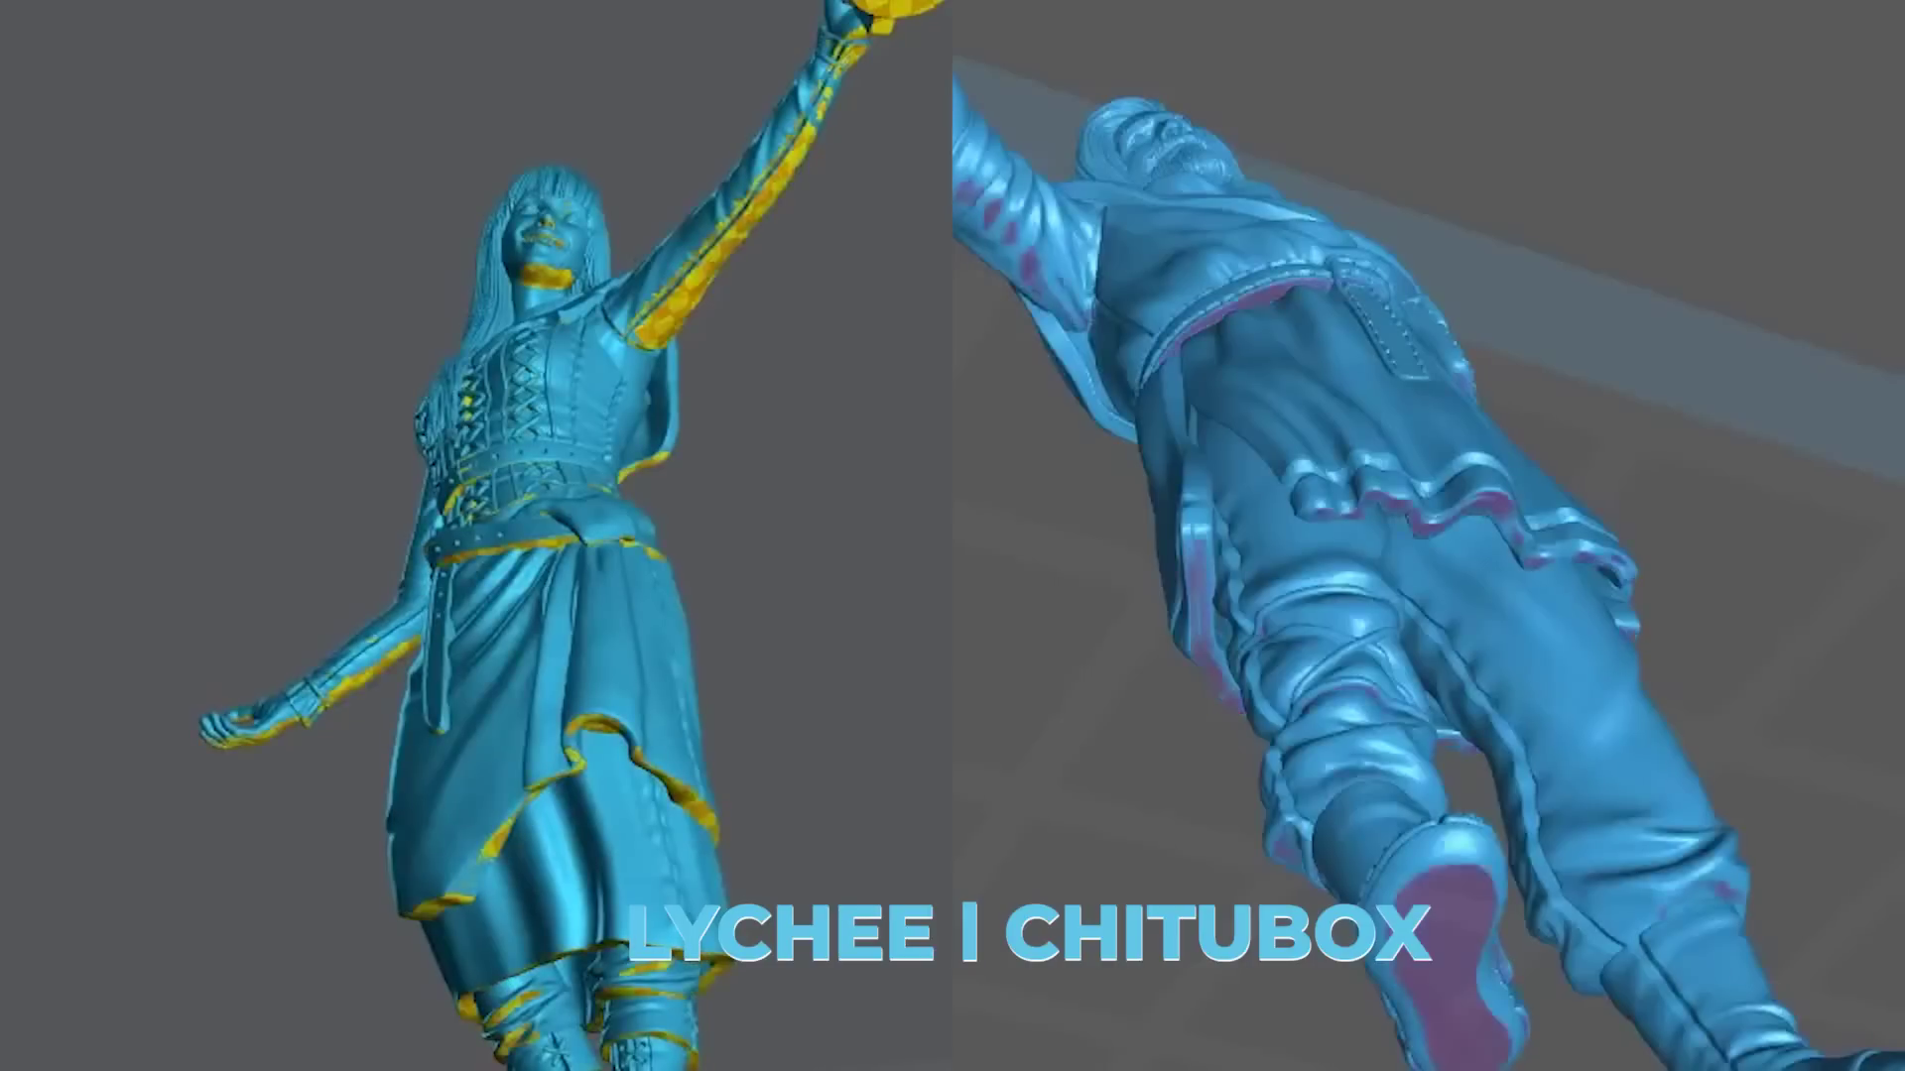
scroll(476, 536, "up", 5)
middle_click_drag(855, 476, 585, 456)
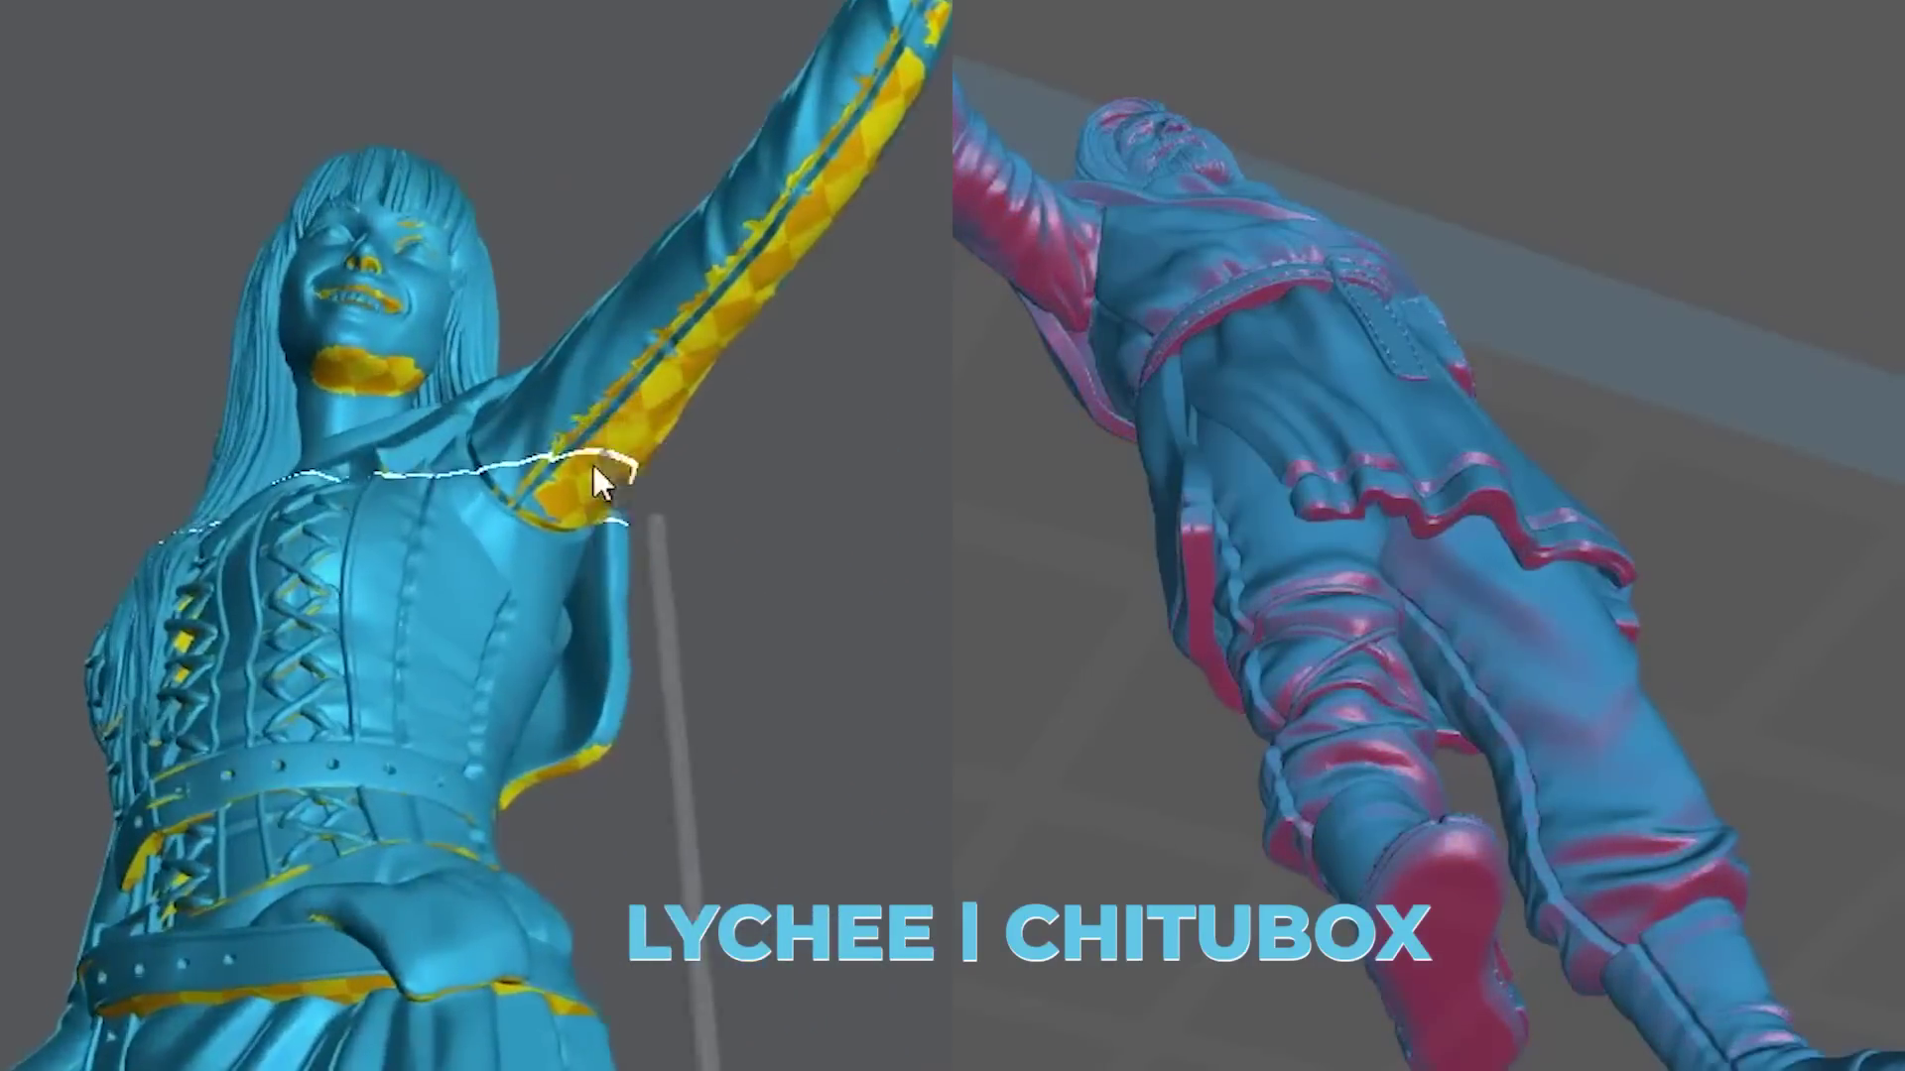
scroll(585, 457, "up", 3)
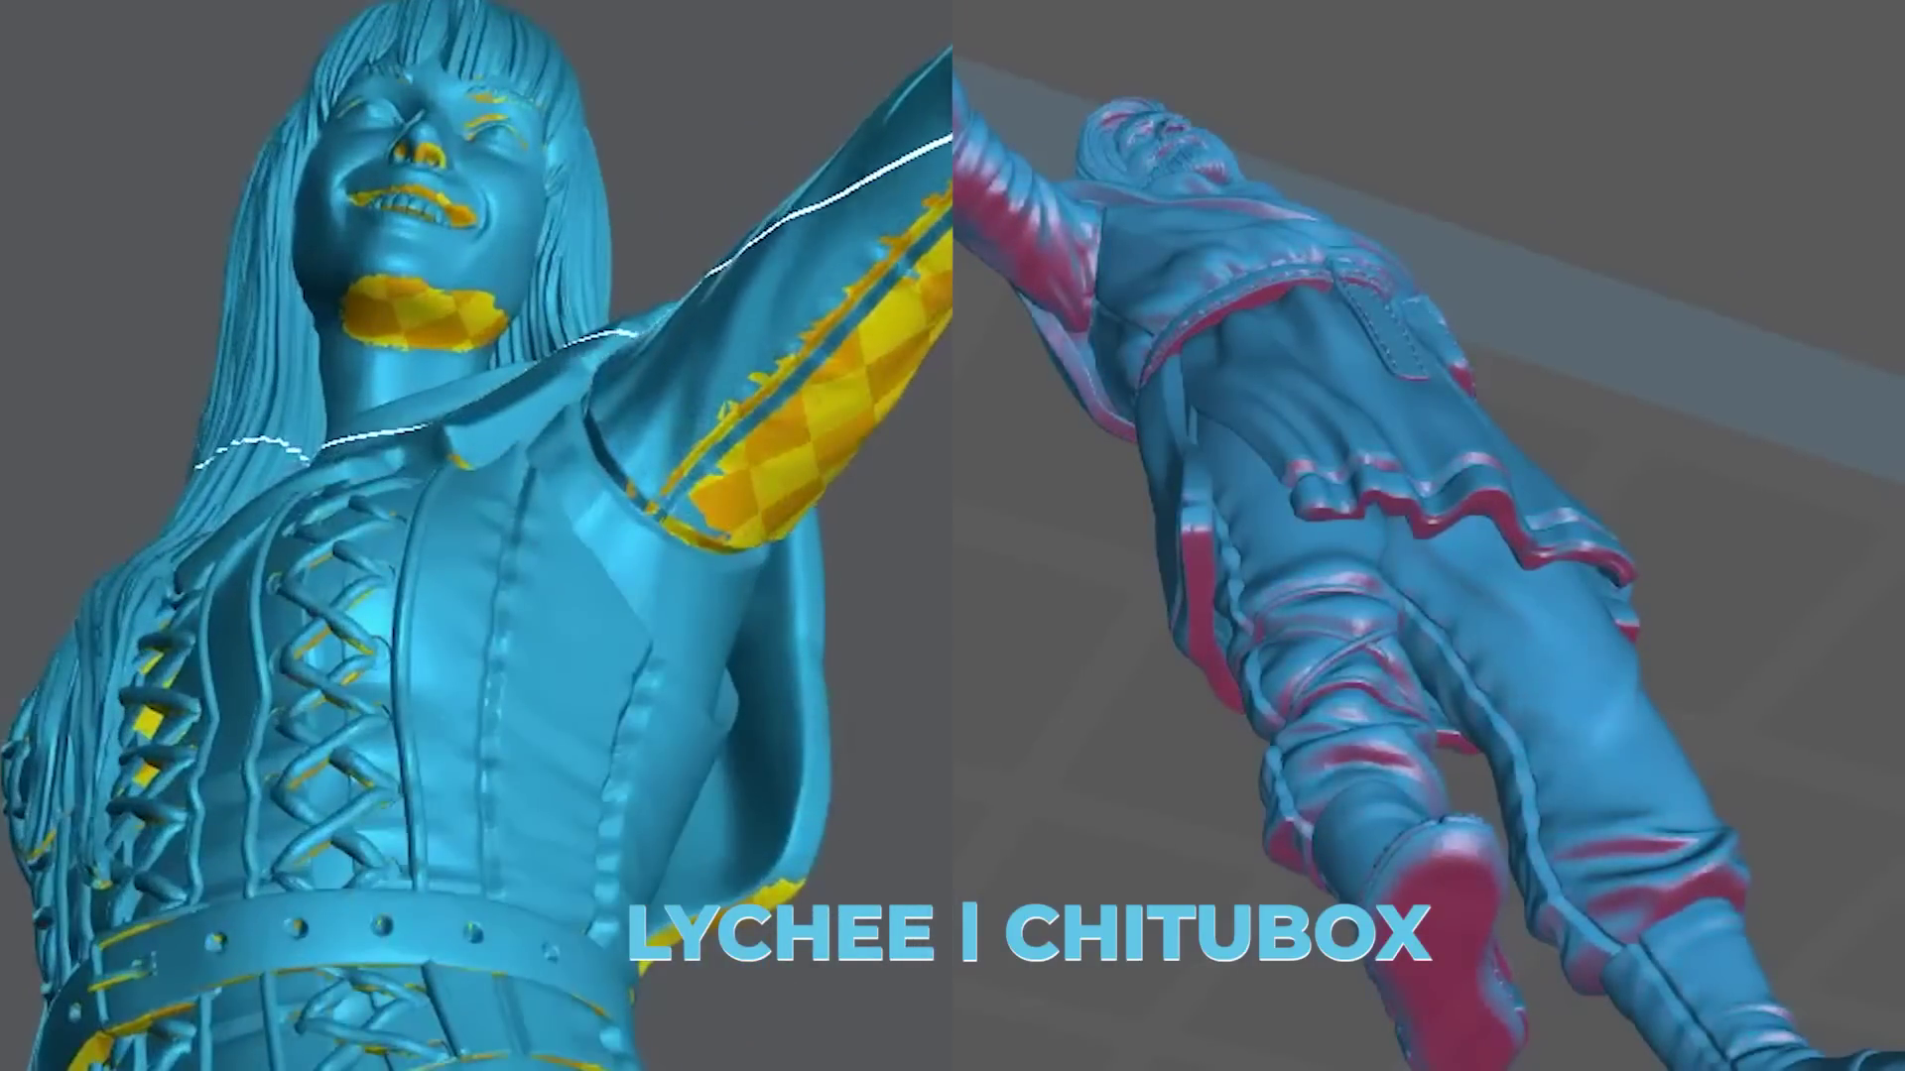
mouse_move(948, 148)
middle_mouse_down()
mouse_move(615, 426)
mouse_move(496, 597)
middle_mouse_up()
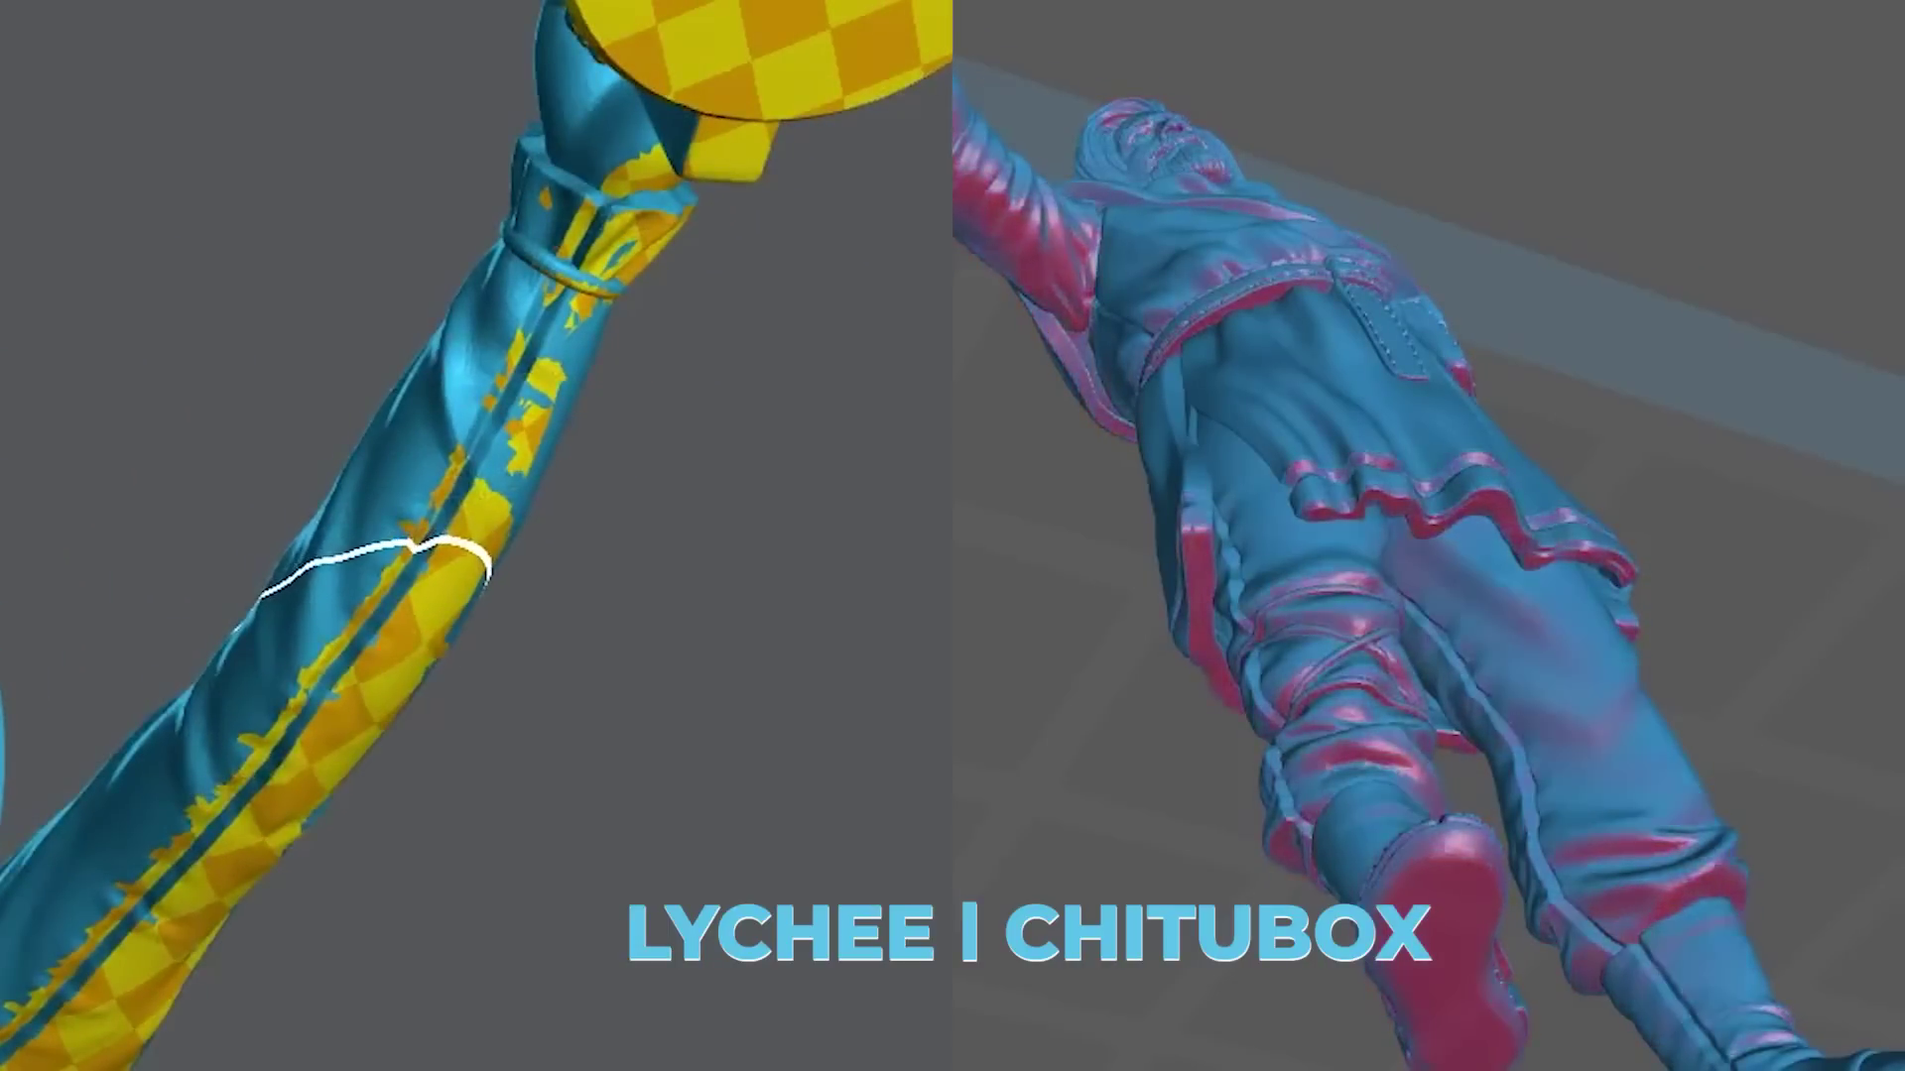
scroll(662, 575, "down", 3)
right_click_drag(663, 576, 948, 853)
scroll(629, 1062, "down", 3)
middle_click_drag(629, 1062, 931, 251)
right_click_drag(932, 251, 948, 595)
middle_click_drag(930, 251, 765, 413)
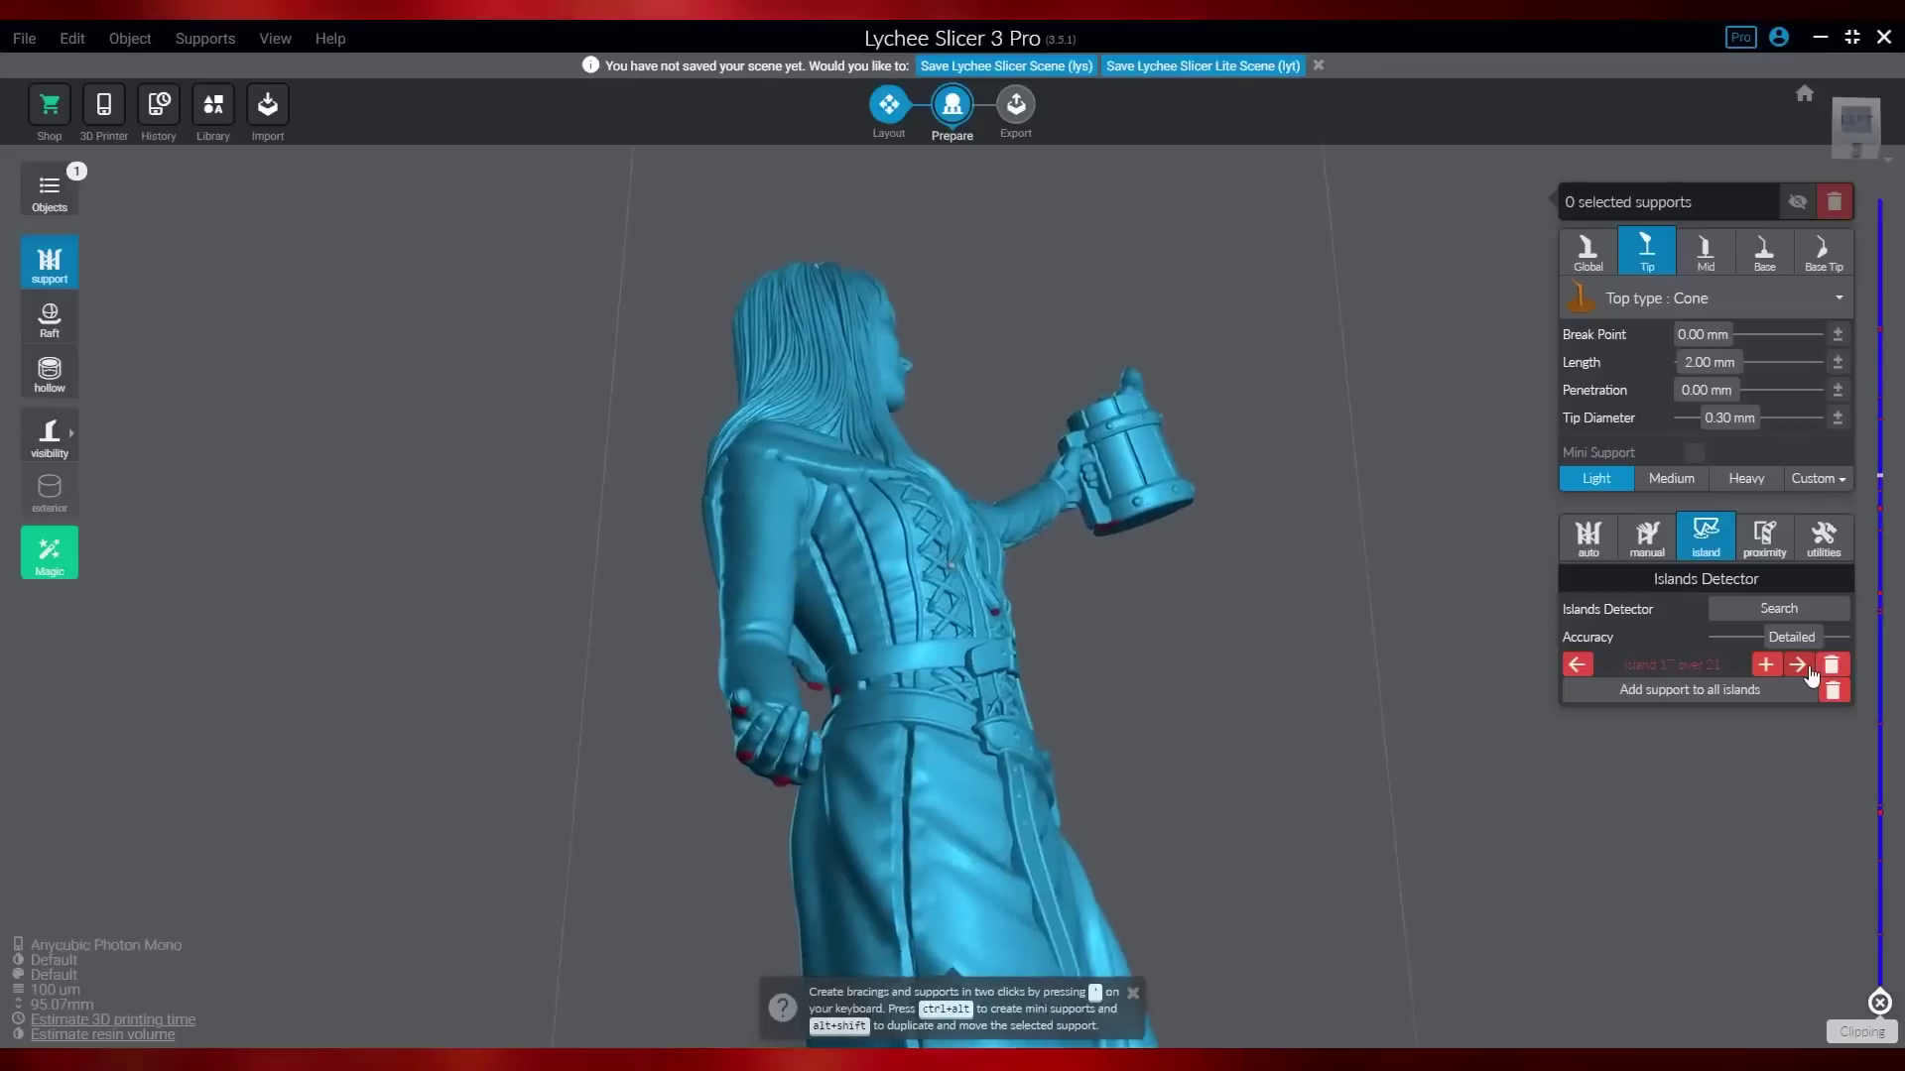
Step: Step through the detected islands on the woman model in Lychee Slicer
left_click(1807, 670)
left_click(1797, 665)
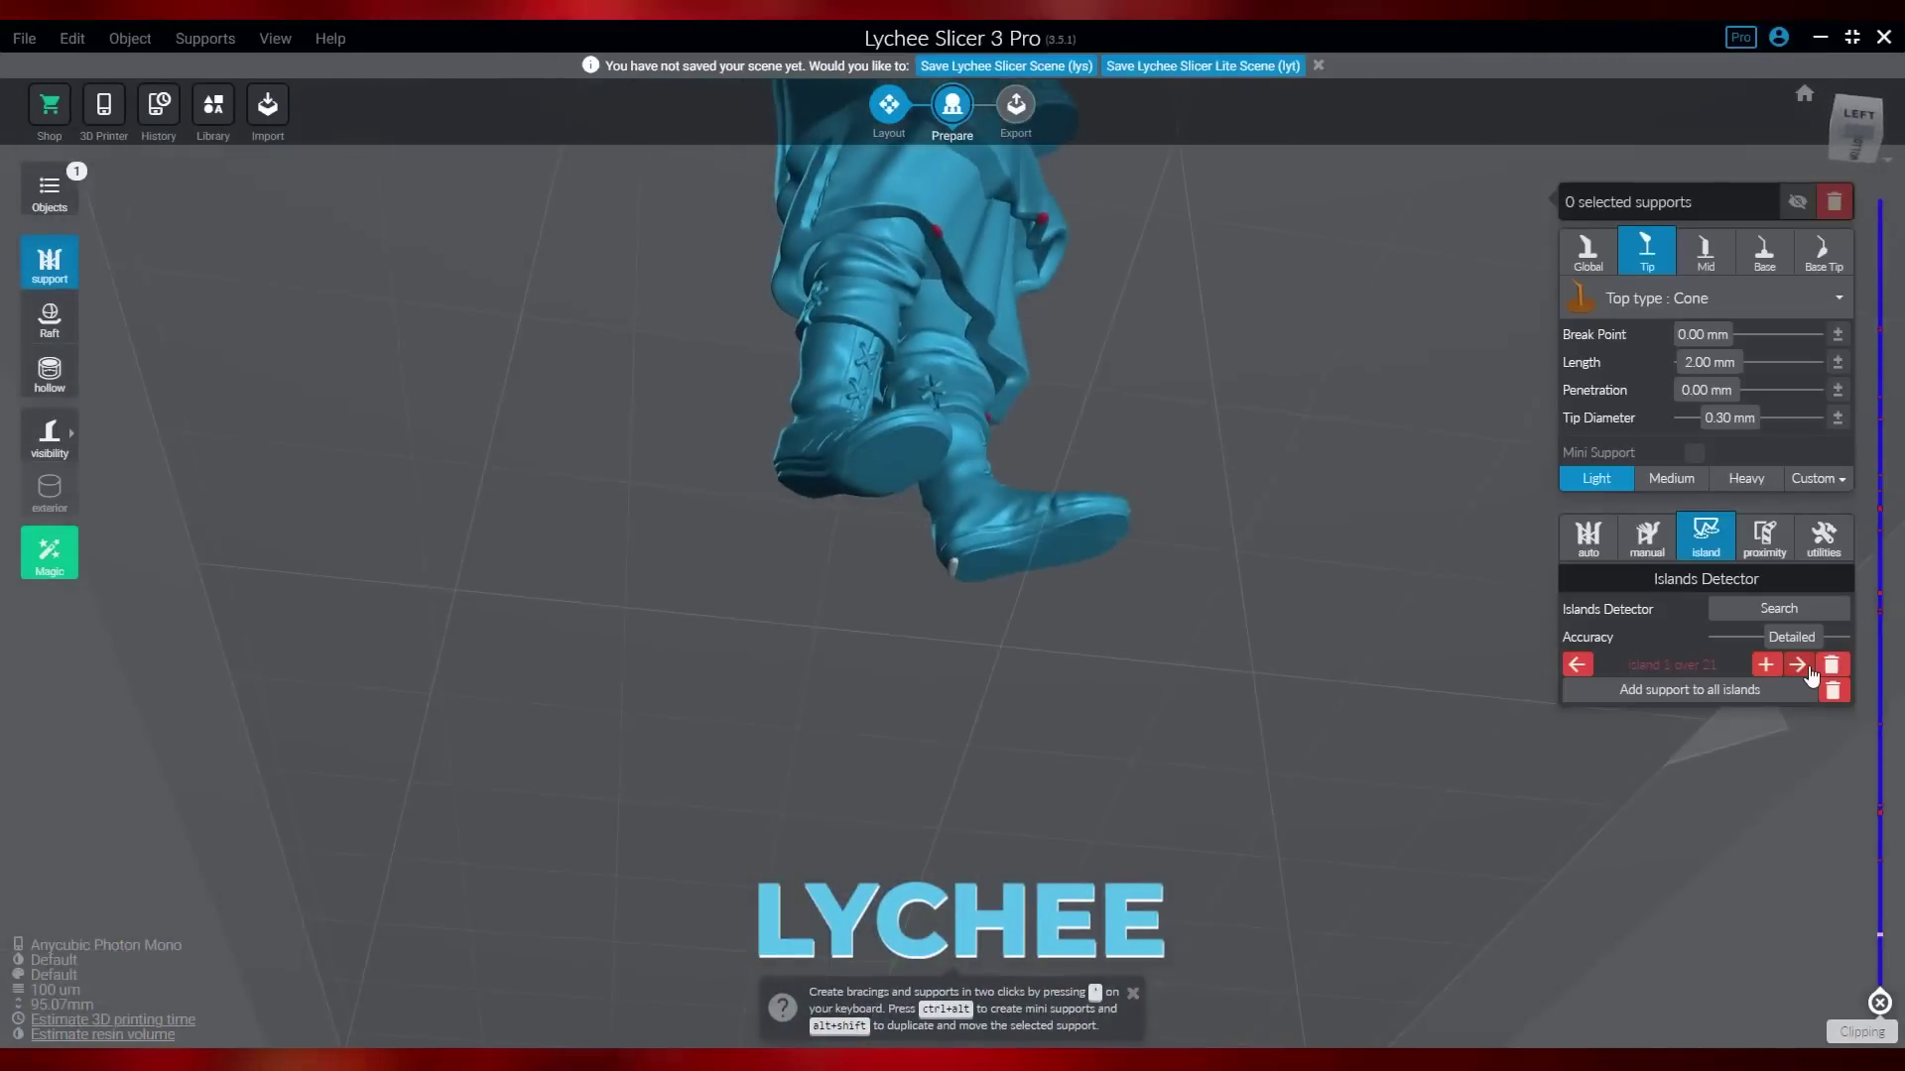
left_click(1808, 669)
left_click(1808, 669)
left_click(1807, 669)
left_click(1808, 669)
left_click(1807, 671)
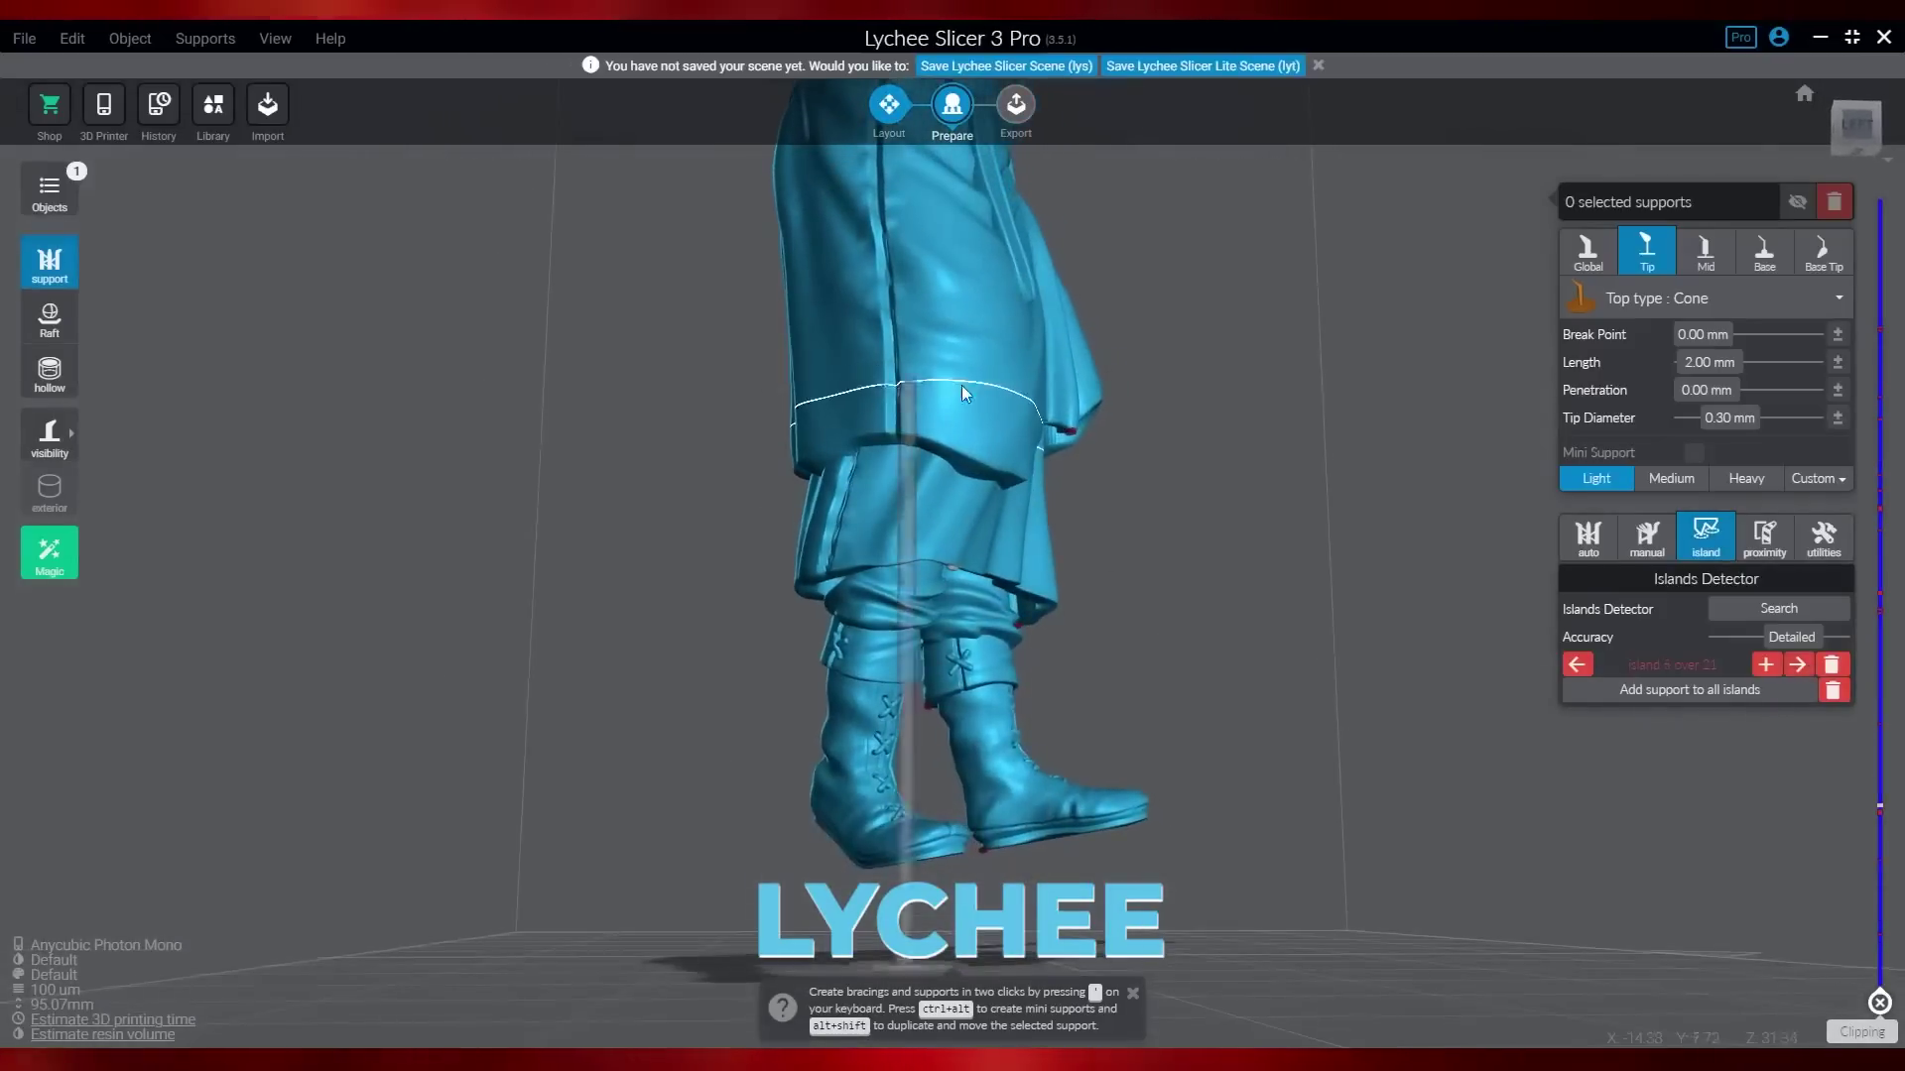
Step: Place light supports at the island markers under the woman's open hand, wrist and hanging garment edge
middle_click_drag(1385, 784, 1443, 1004)
right_click_drag(1444, 1004, 1218, 706)
scroll(1115, 344, "up", 1)
right_click_drag(1118, 349, 1088, 394)
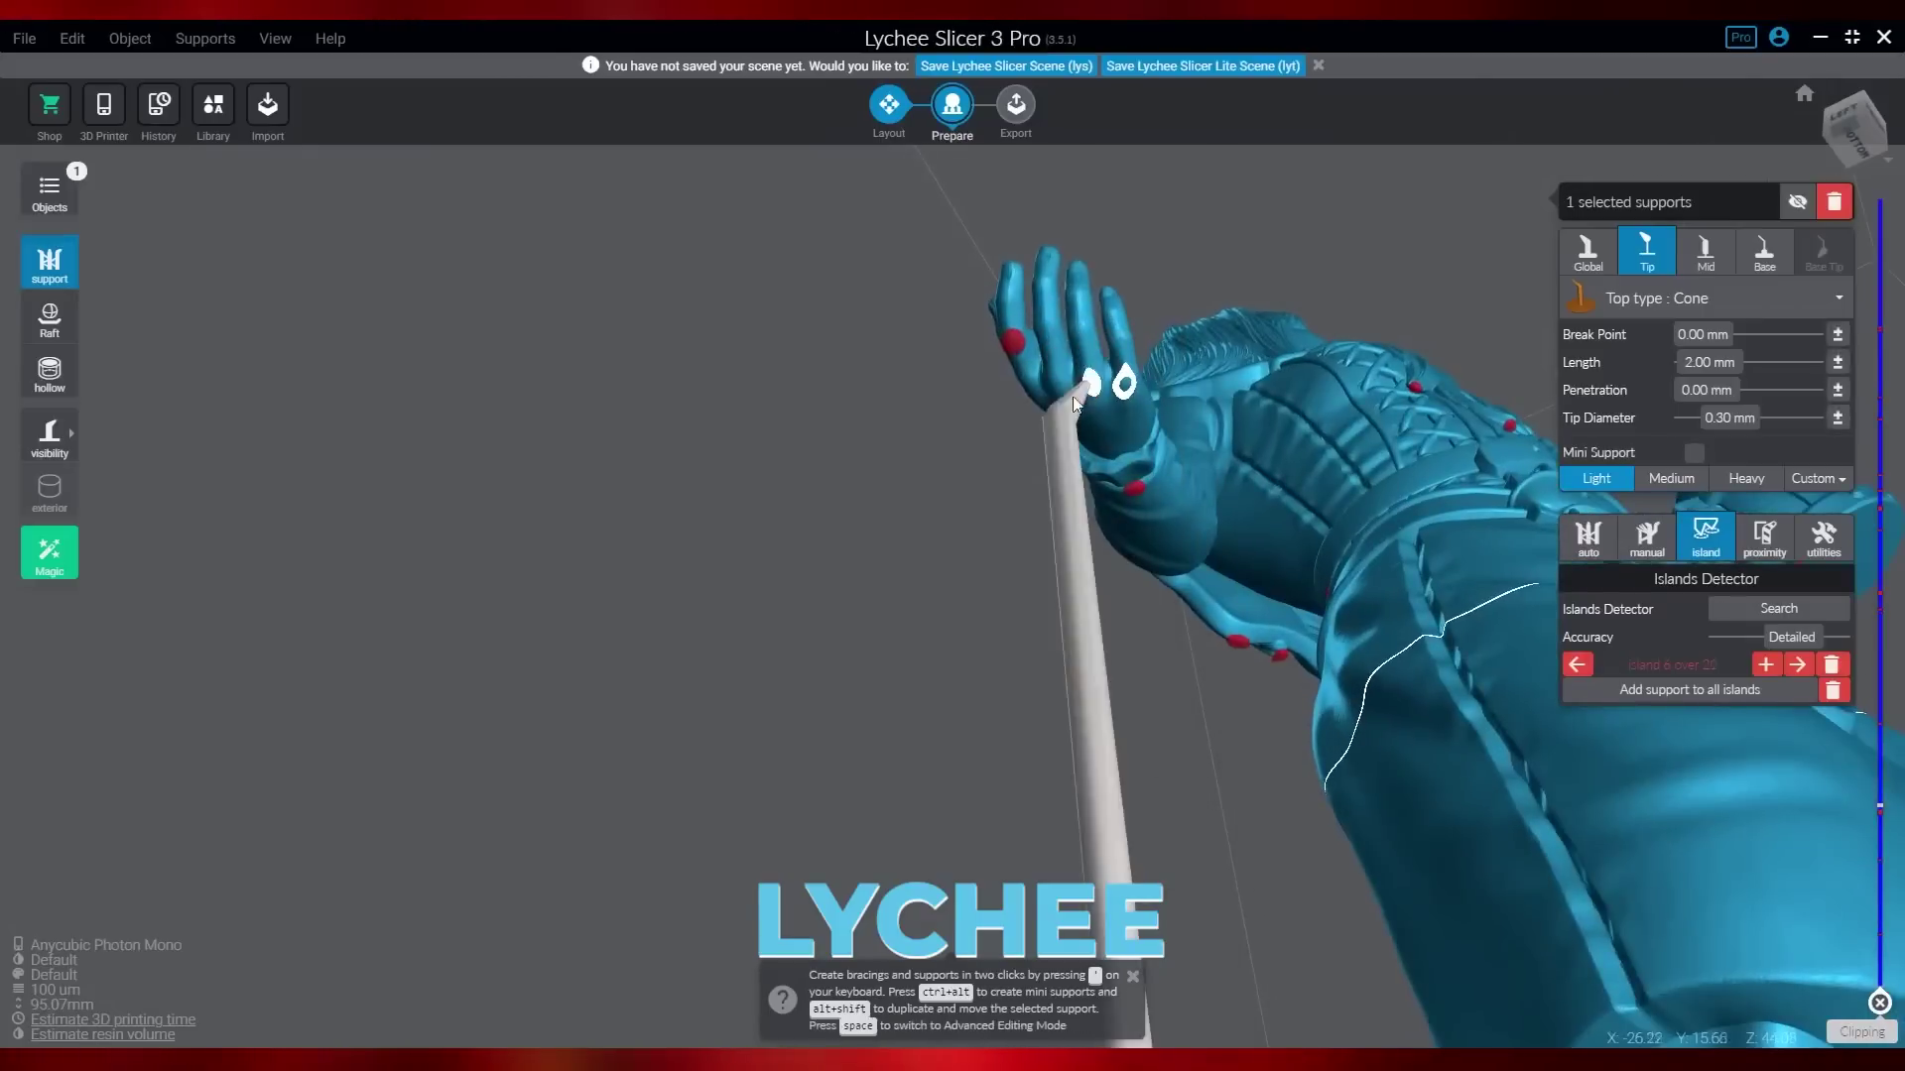
left_click(1013, 349)
right_click_drag(1177, 418, 1061, 441)
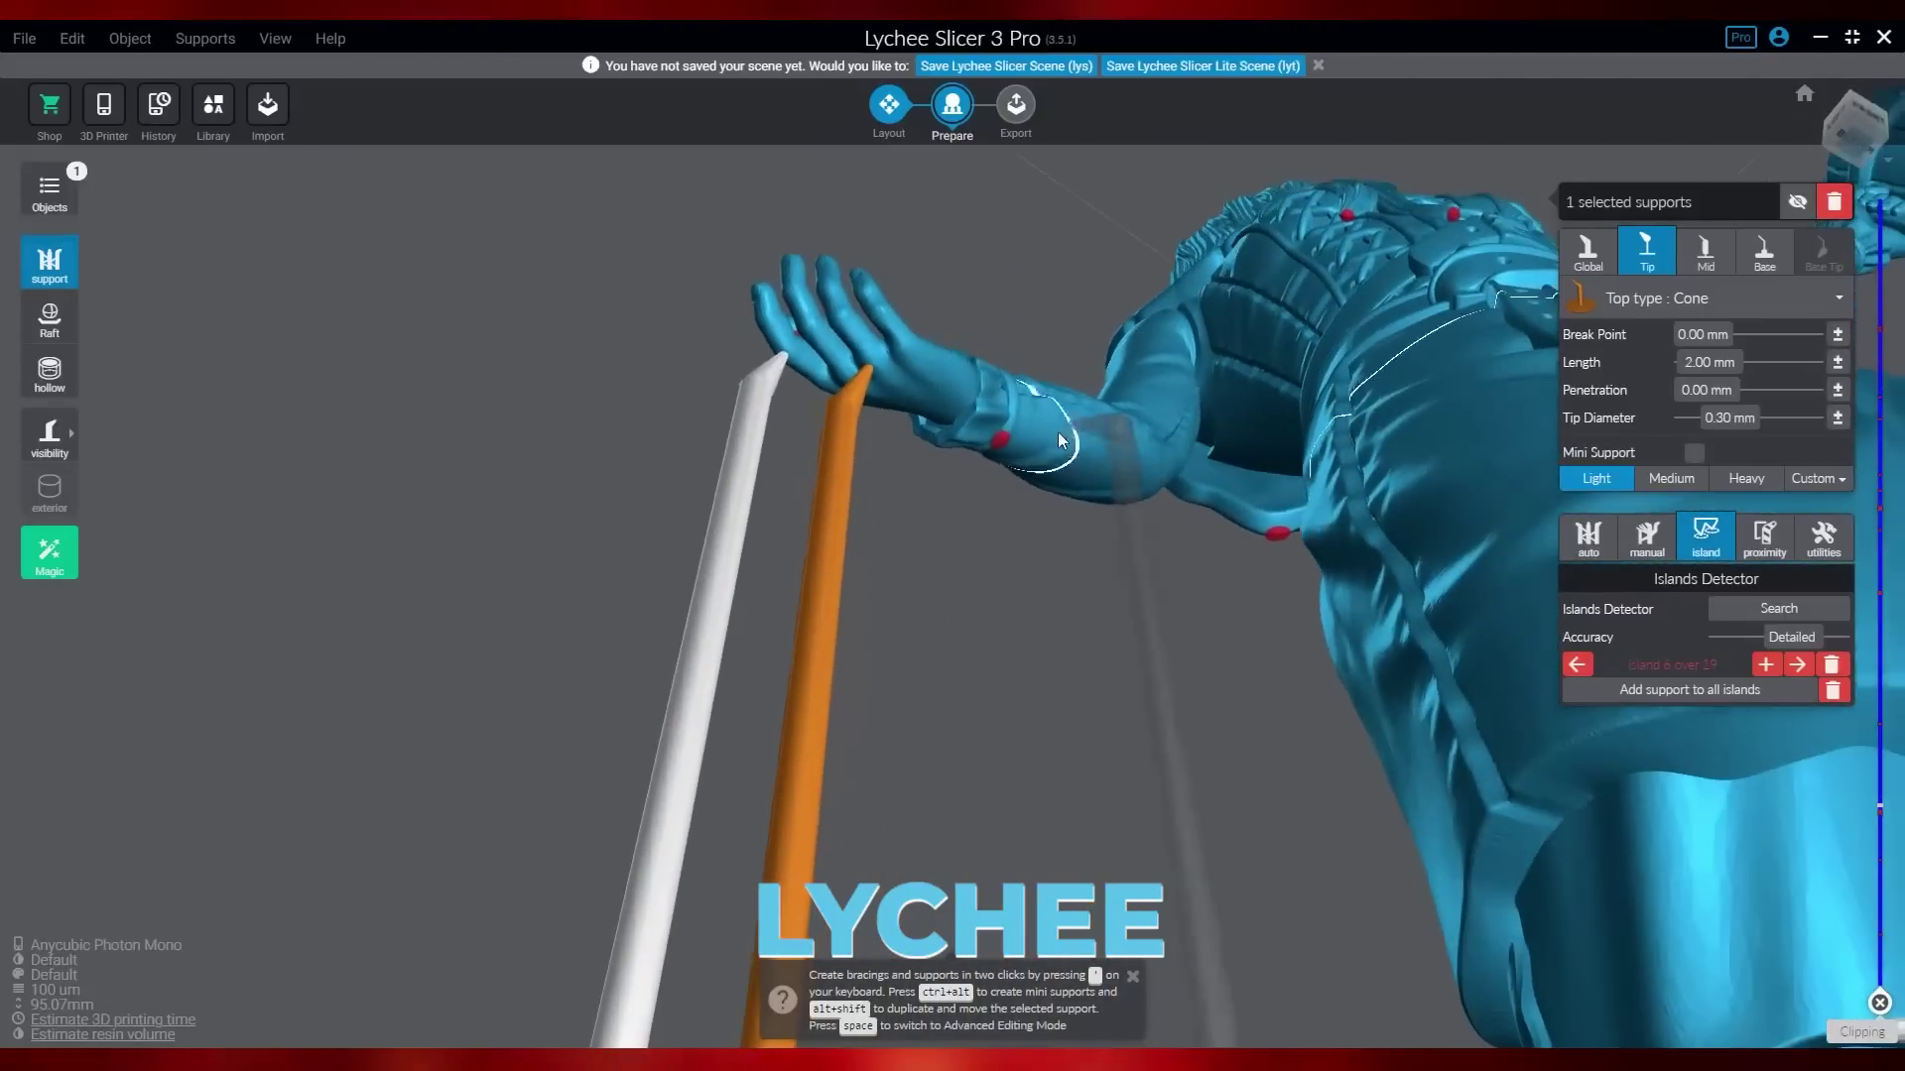
left_click(1000, 447)
left_click(1274, 534)
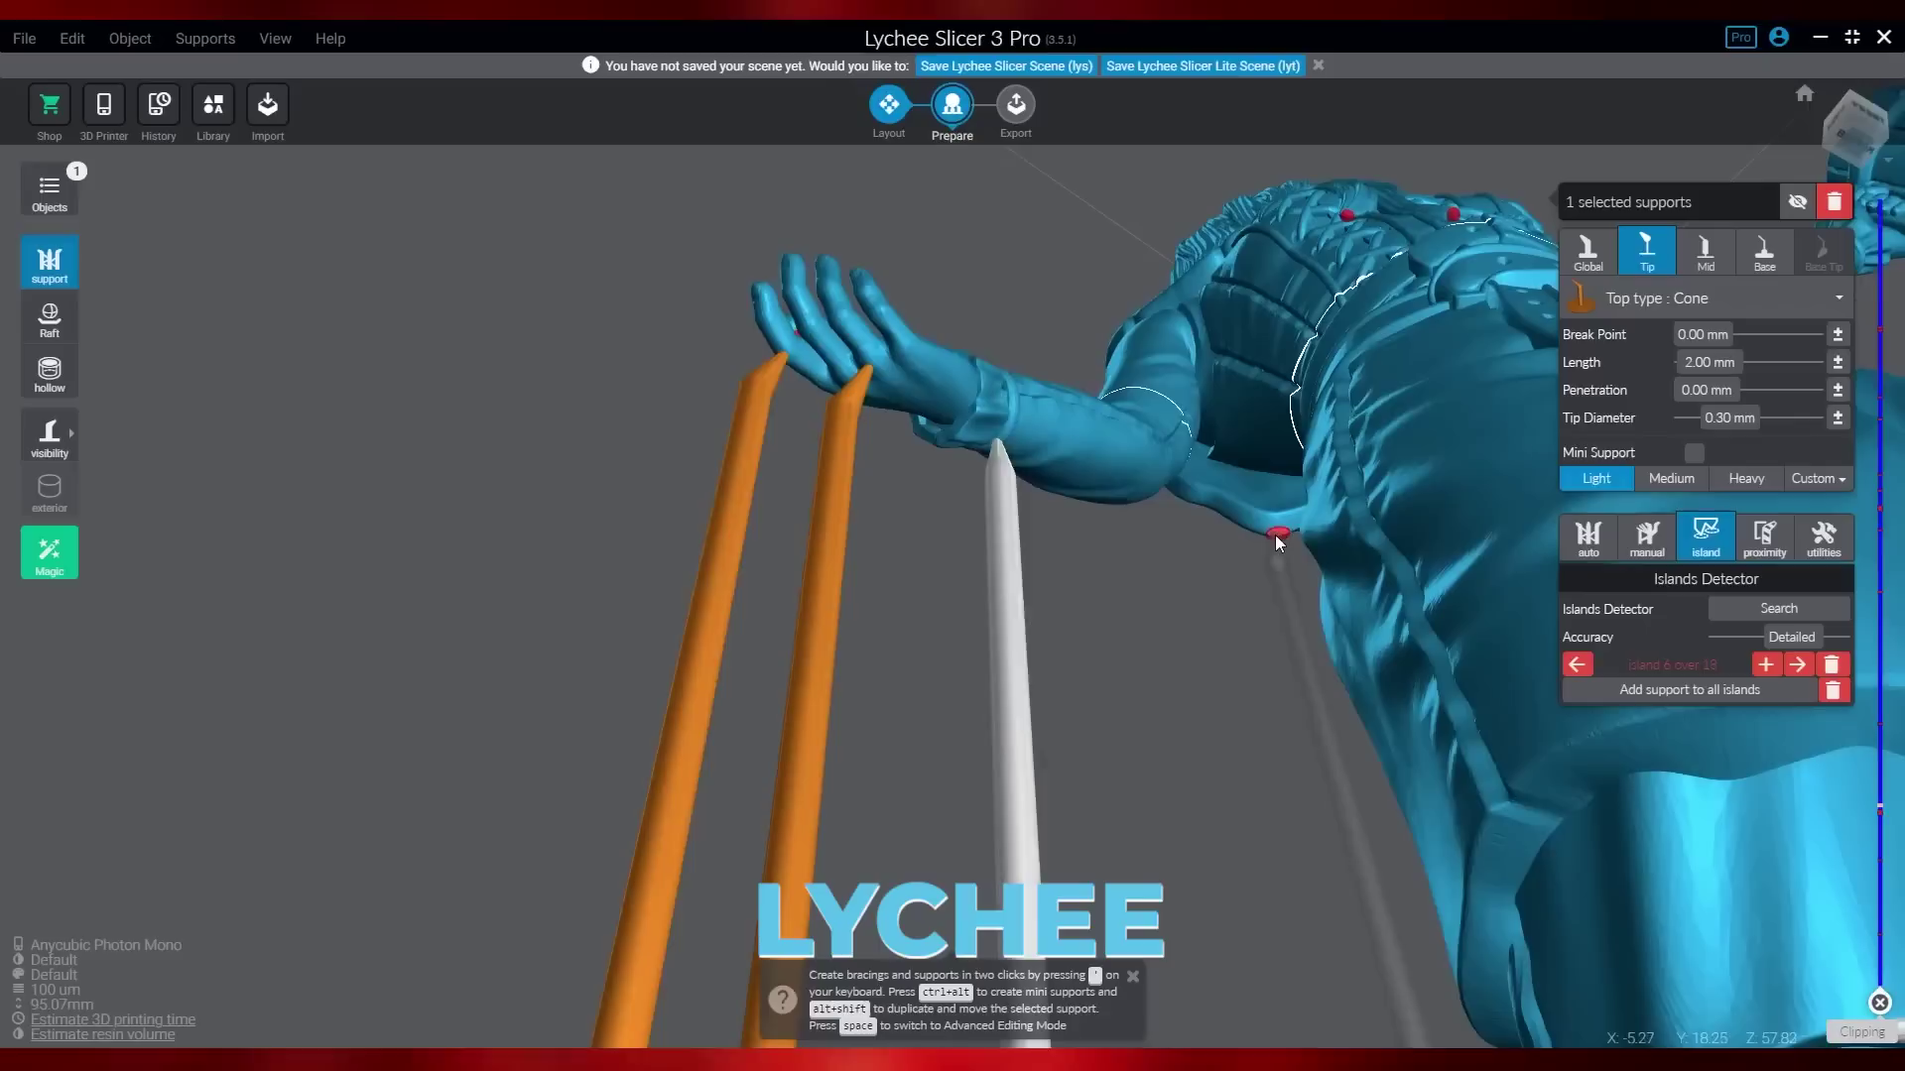
mouse_move(1276, 534)
right_mouse_down()
mouse_move(1129, 660)
mouse_move(1302, 519)
right_mouse_up()
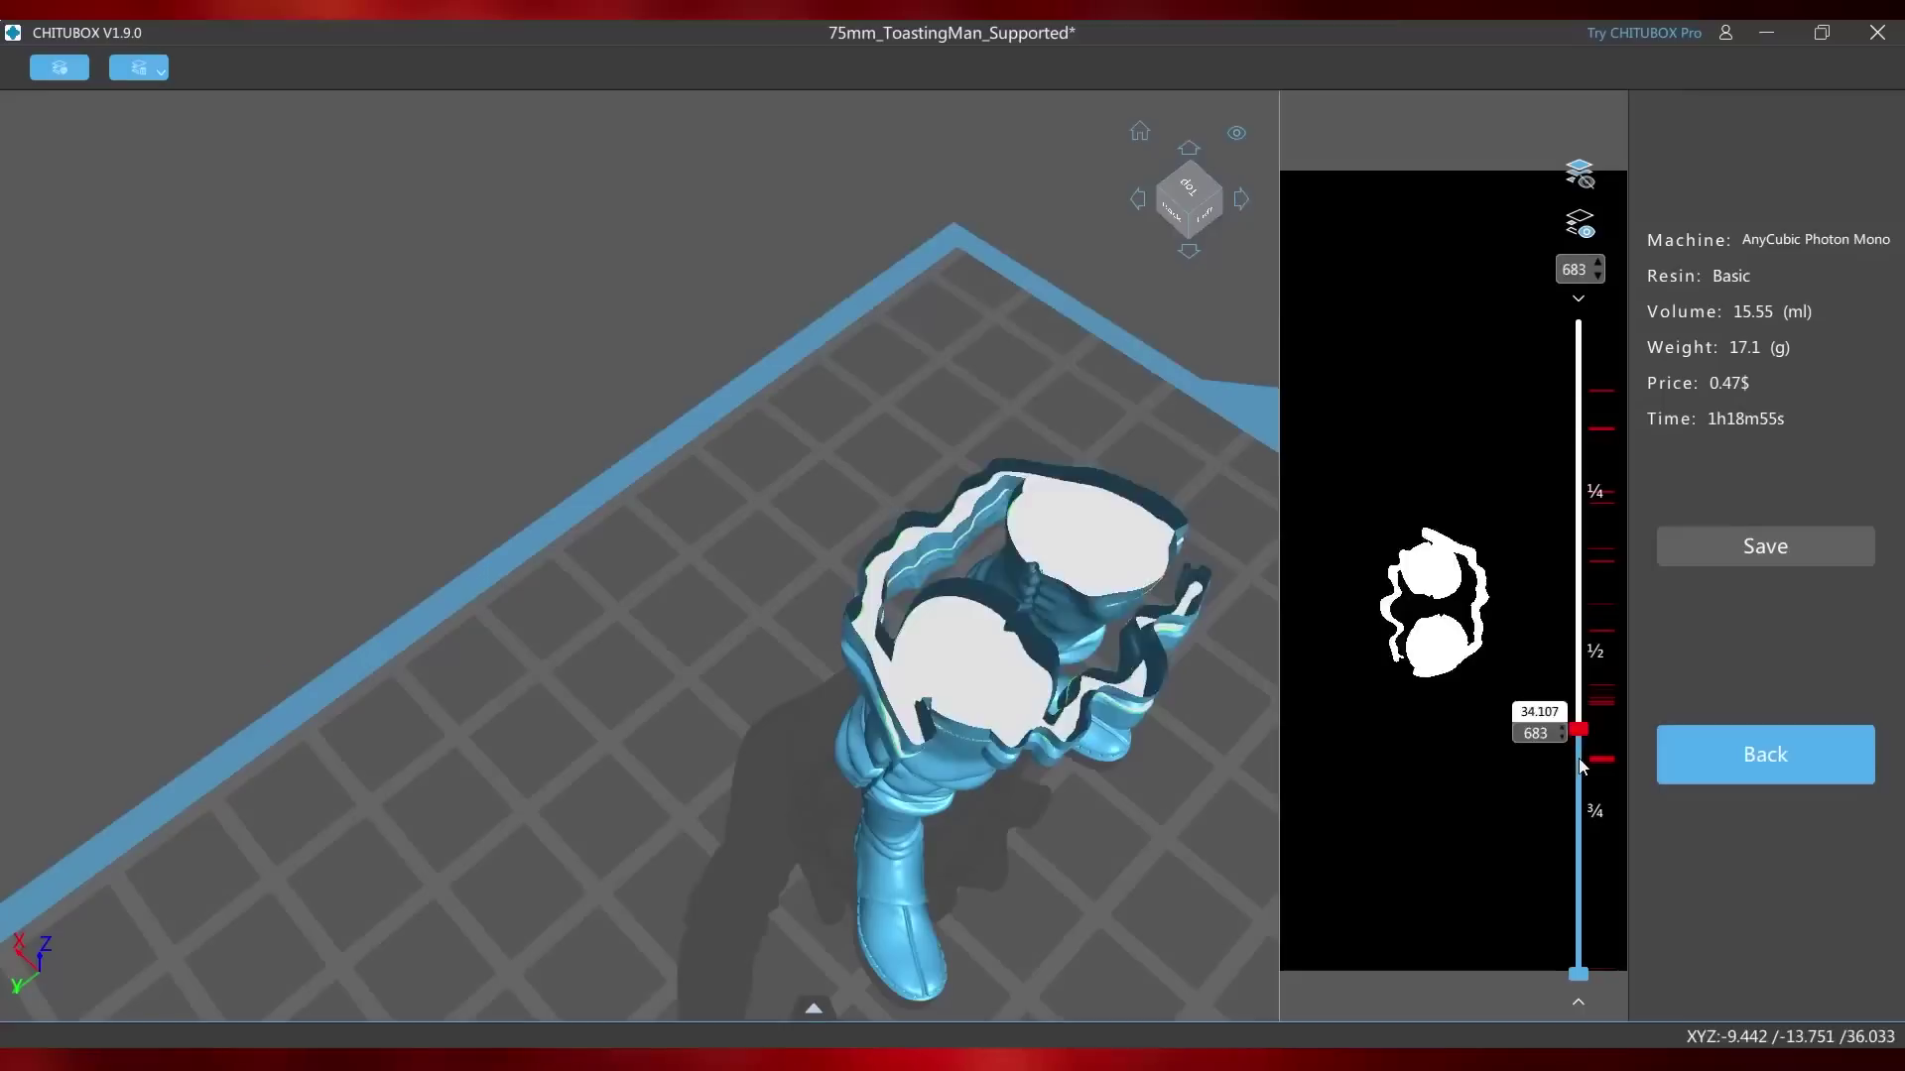
Step: Switch to CHITUBOX, go to layer 586 in the slice preview and step upward layer by layer to examine the island beside the legs
left_click_drag(1579, 729, 1585, 773)
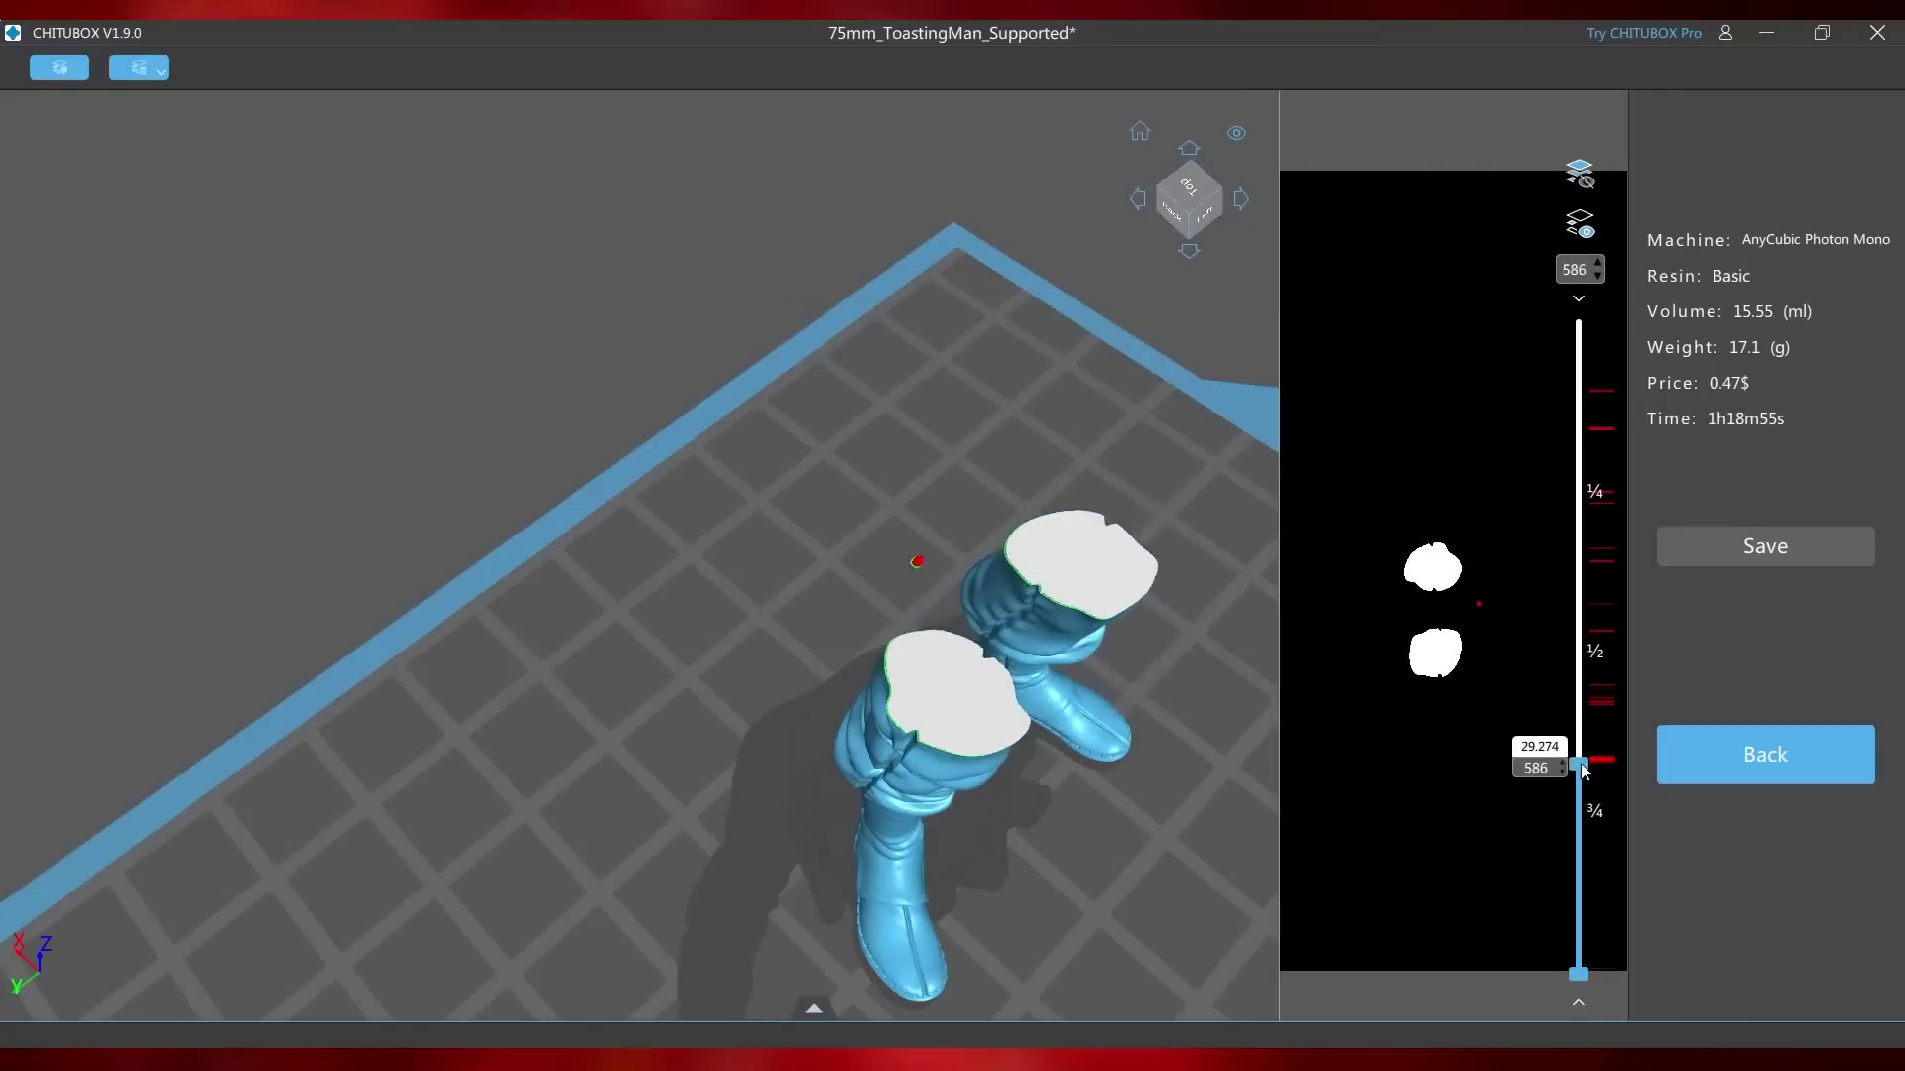
key("Up")
key("Up")
key("Up")
key("Up")
key("Up")
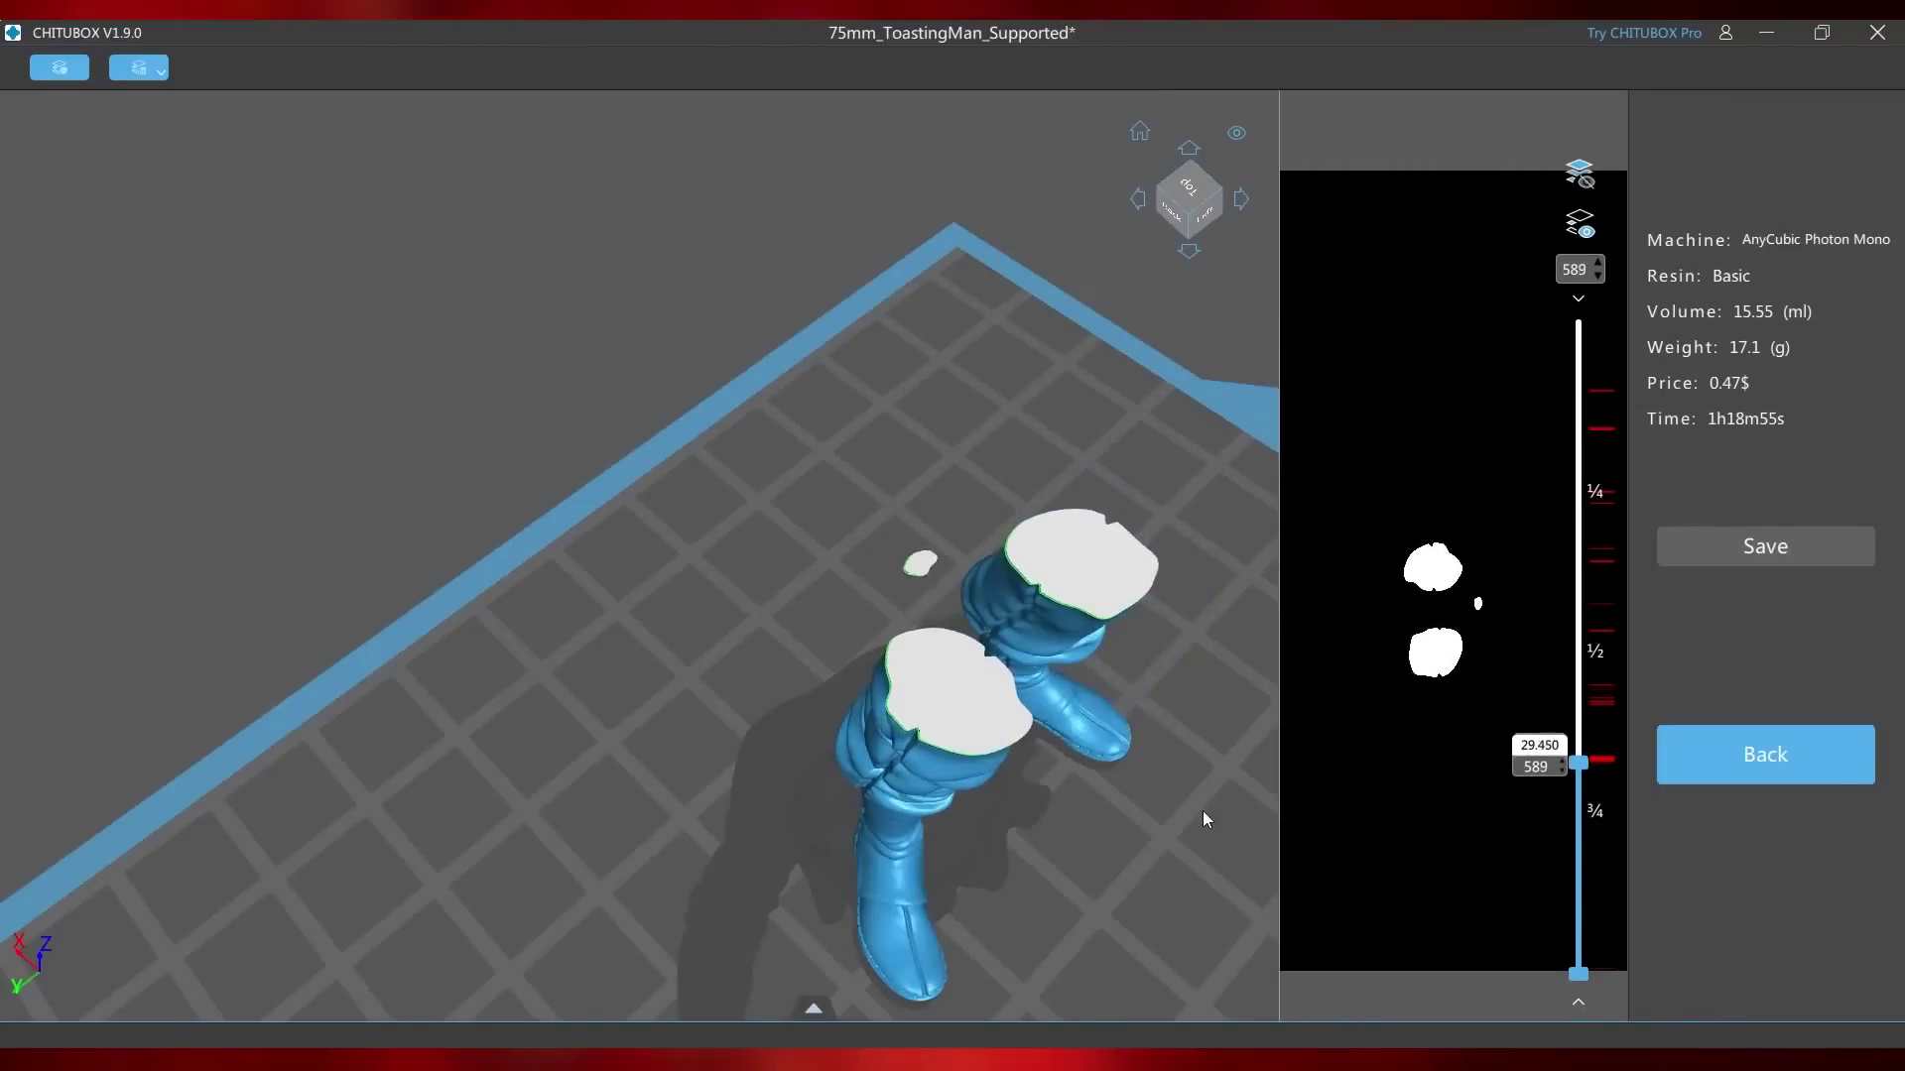
key("Up")
key("Up")
key("Up")
key("Up")
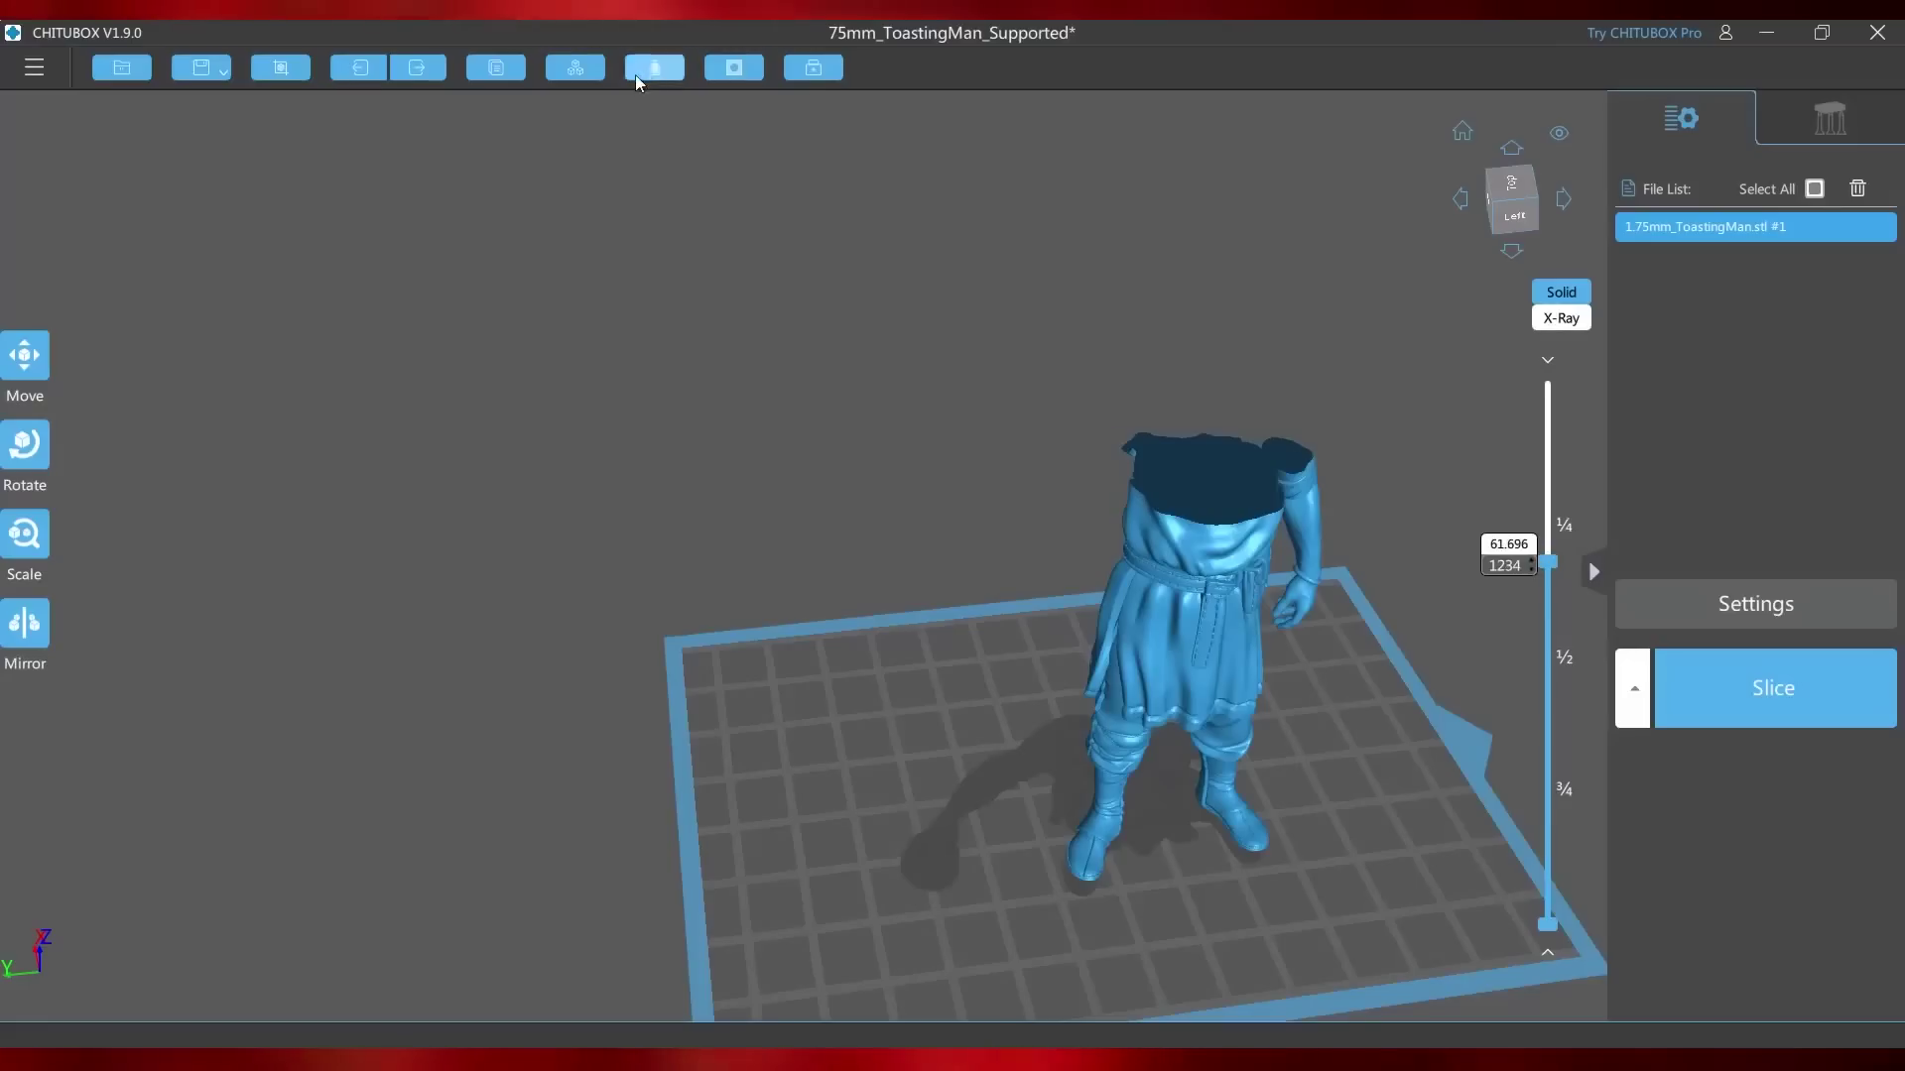
Step: Hollow the man model inward in CHITUBOX with a 2 mm wall thickness and no infill structure
left_click(653, 68)
left_click(792, 294)
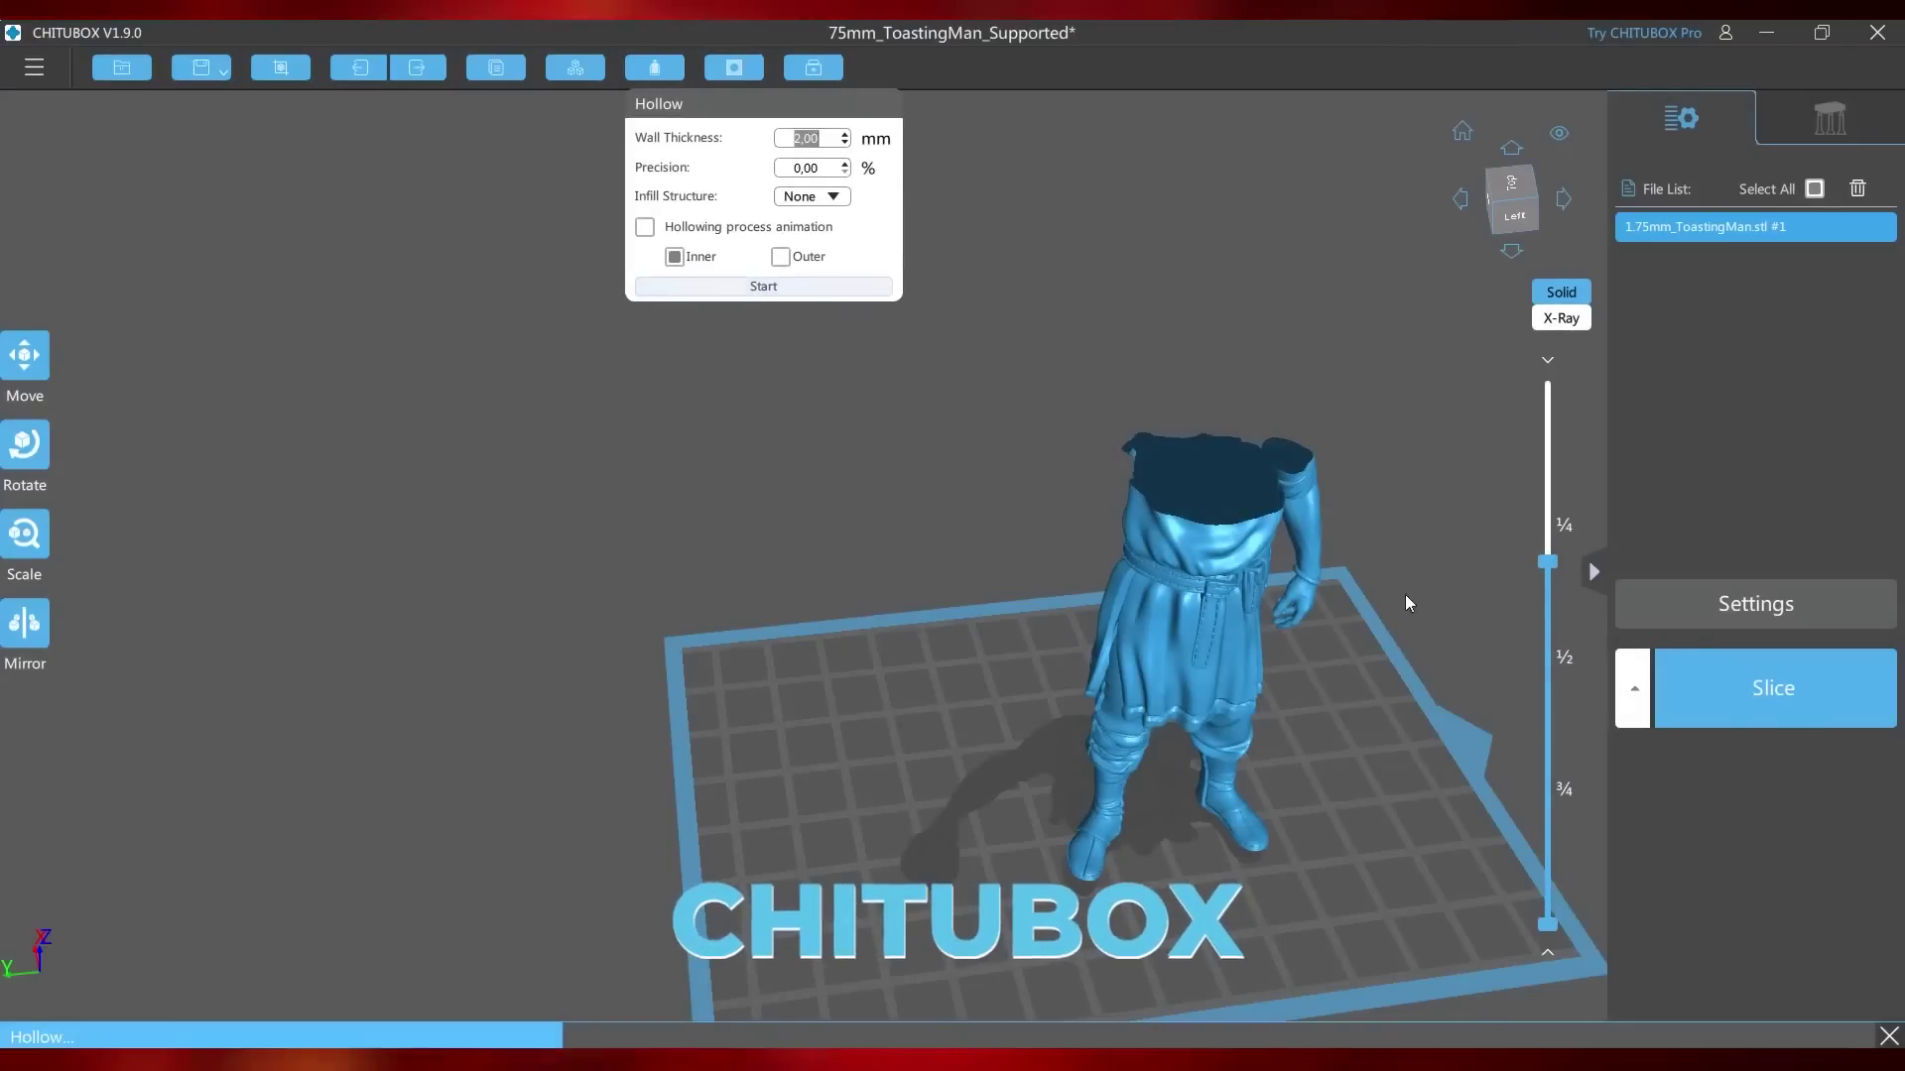
scroll(1222, 498, "up", 5)
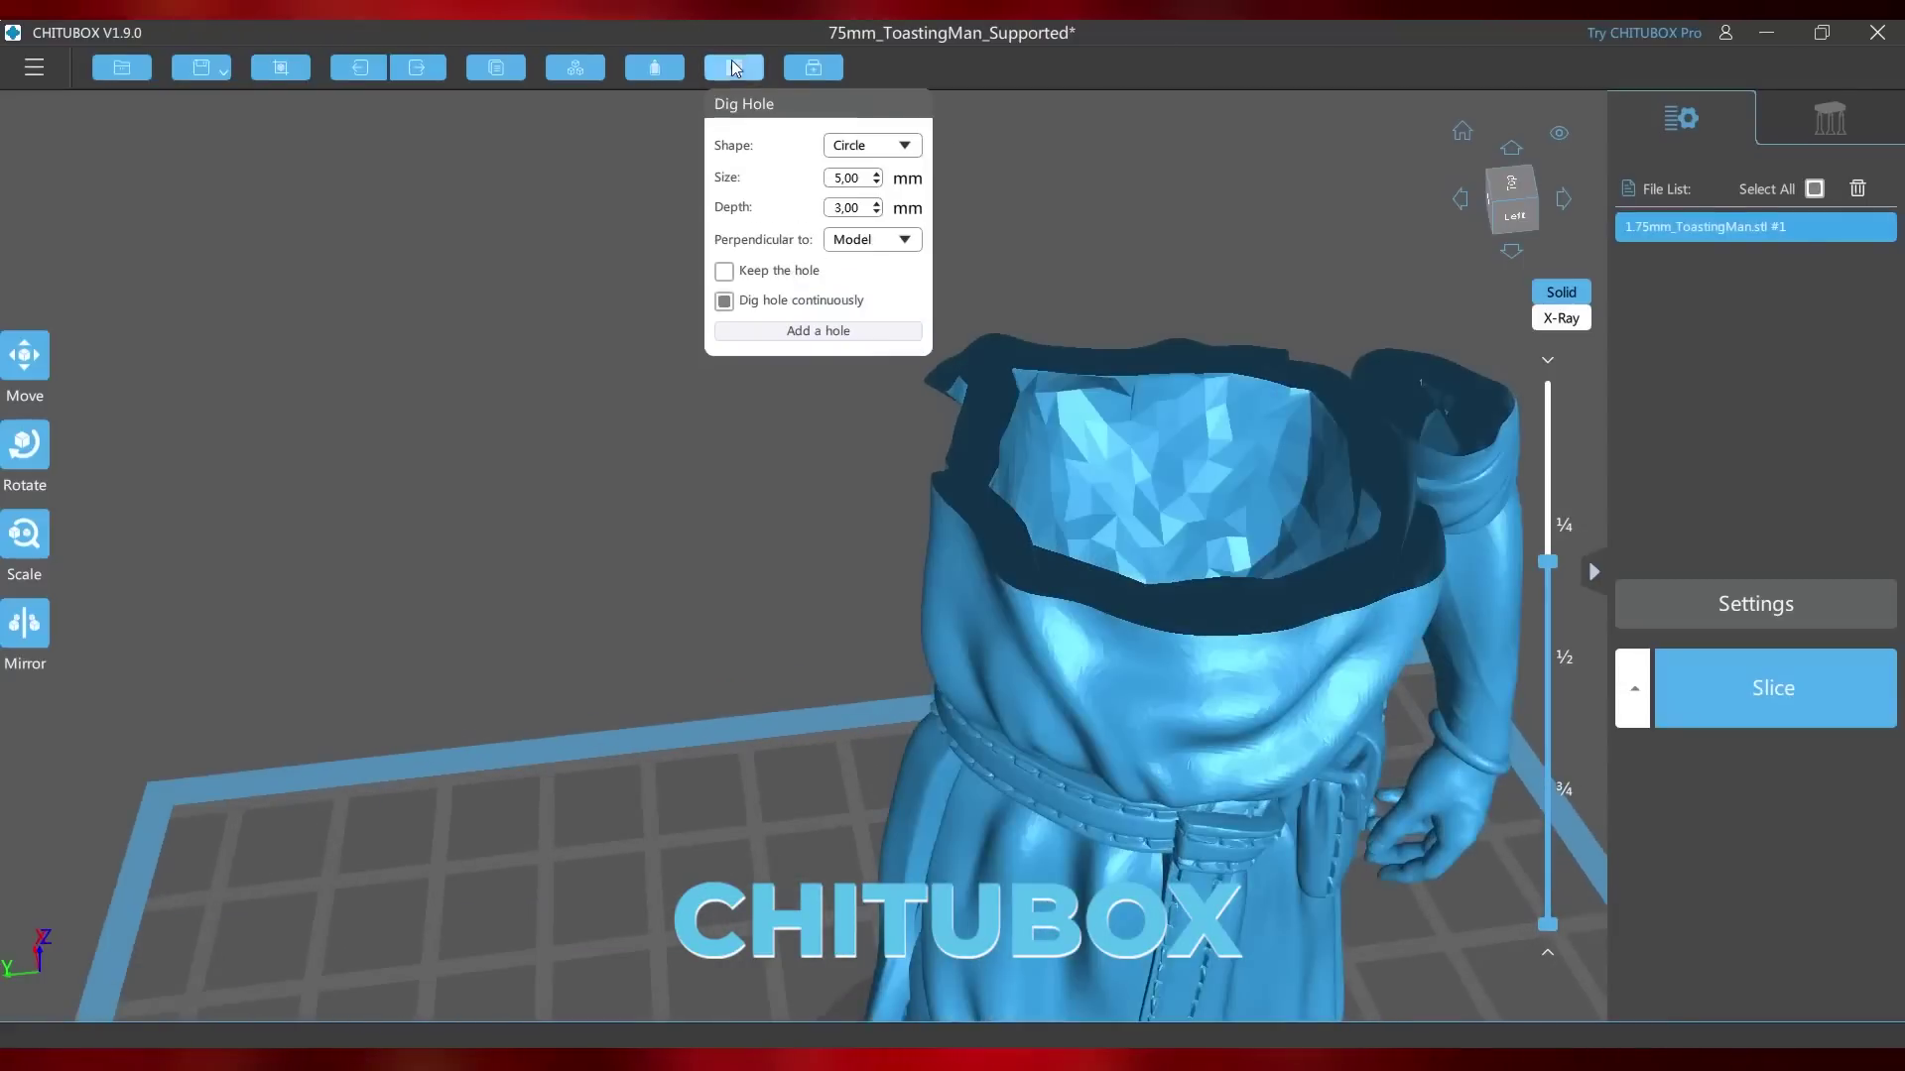
Step: Dig circular holes 3 mm deep, perpendicular to the model, in the man's torso and try more on his tunic
left_click(836, 342)
left_click(1147, 446)
right_click_drag(1203, 557, 1343, 552)
left_click(1022, 519)
right_click_drag(1061, 522, 958, 567)
left_click(962, 563)
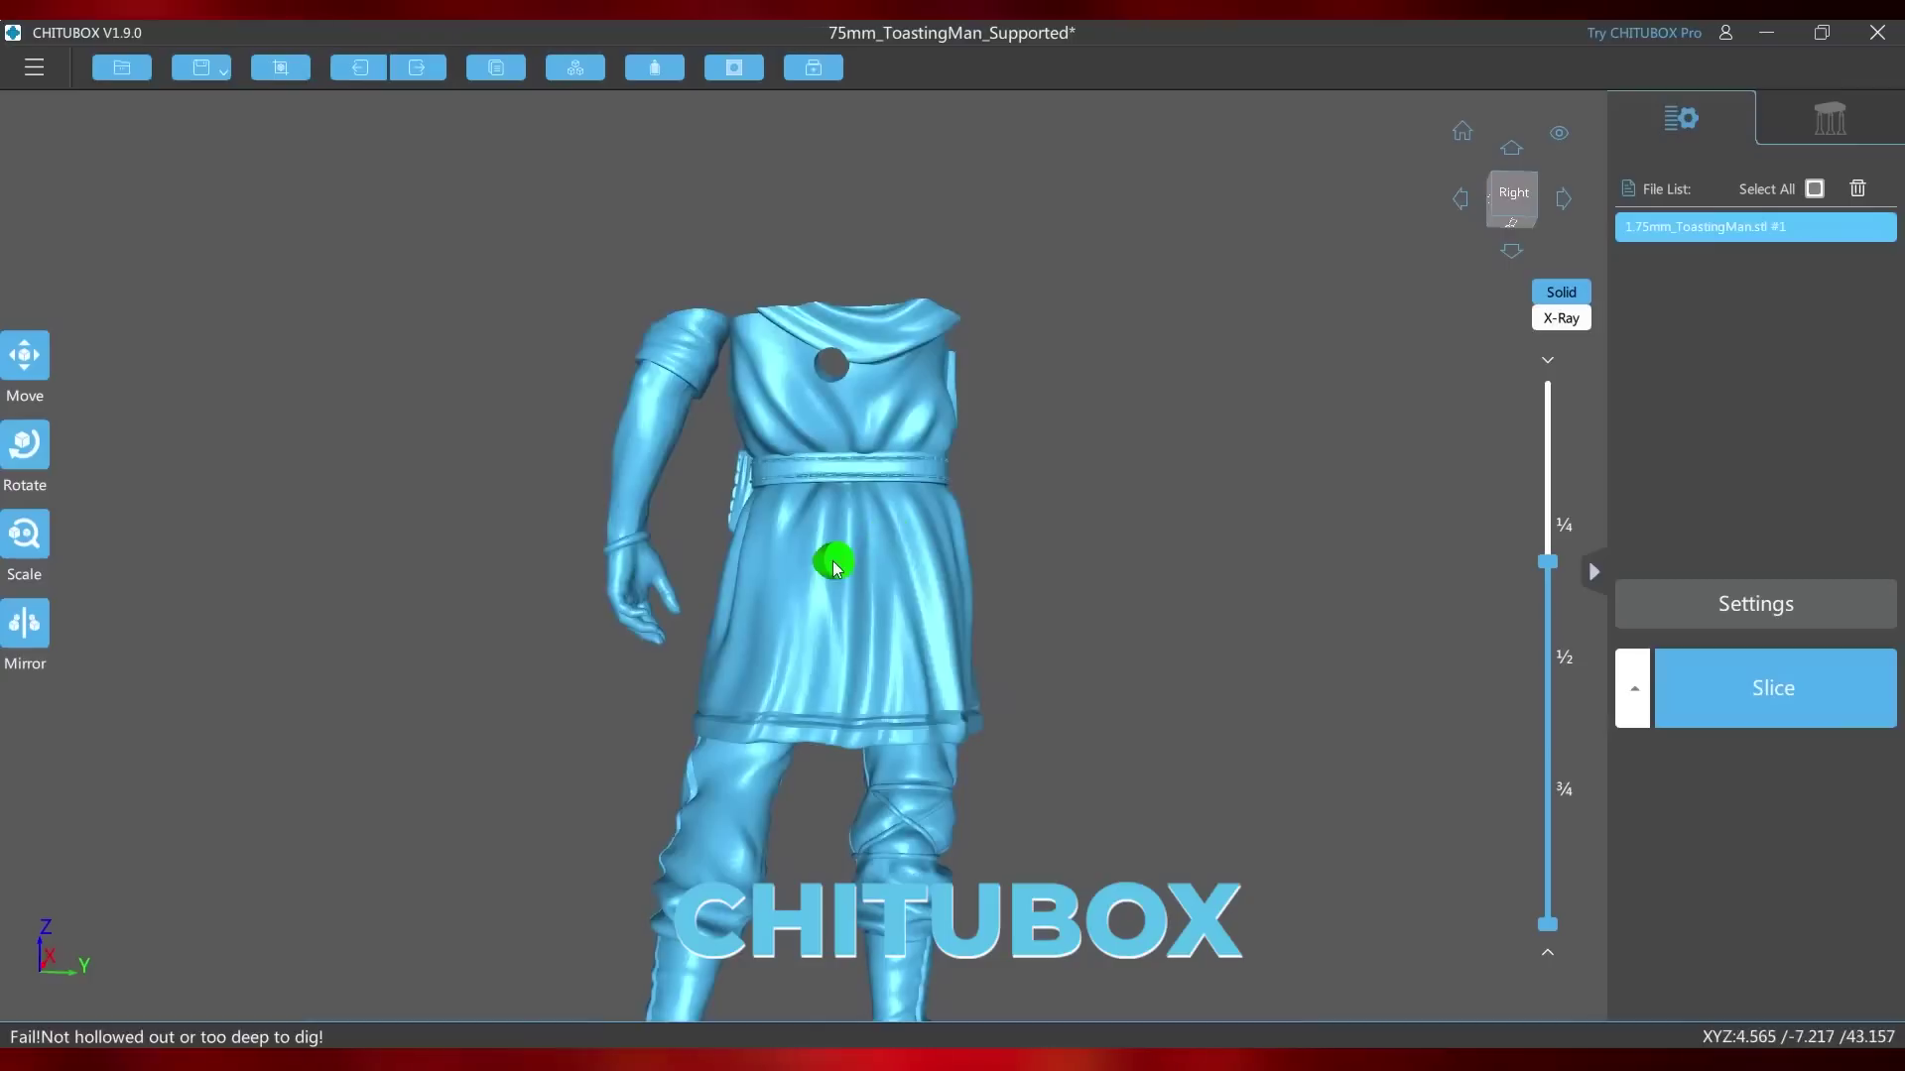
left_click(824, 568)
right_click_drag(800, 574, 1241, 562)
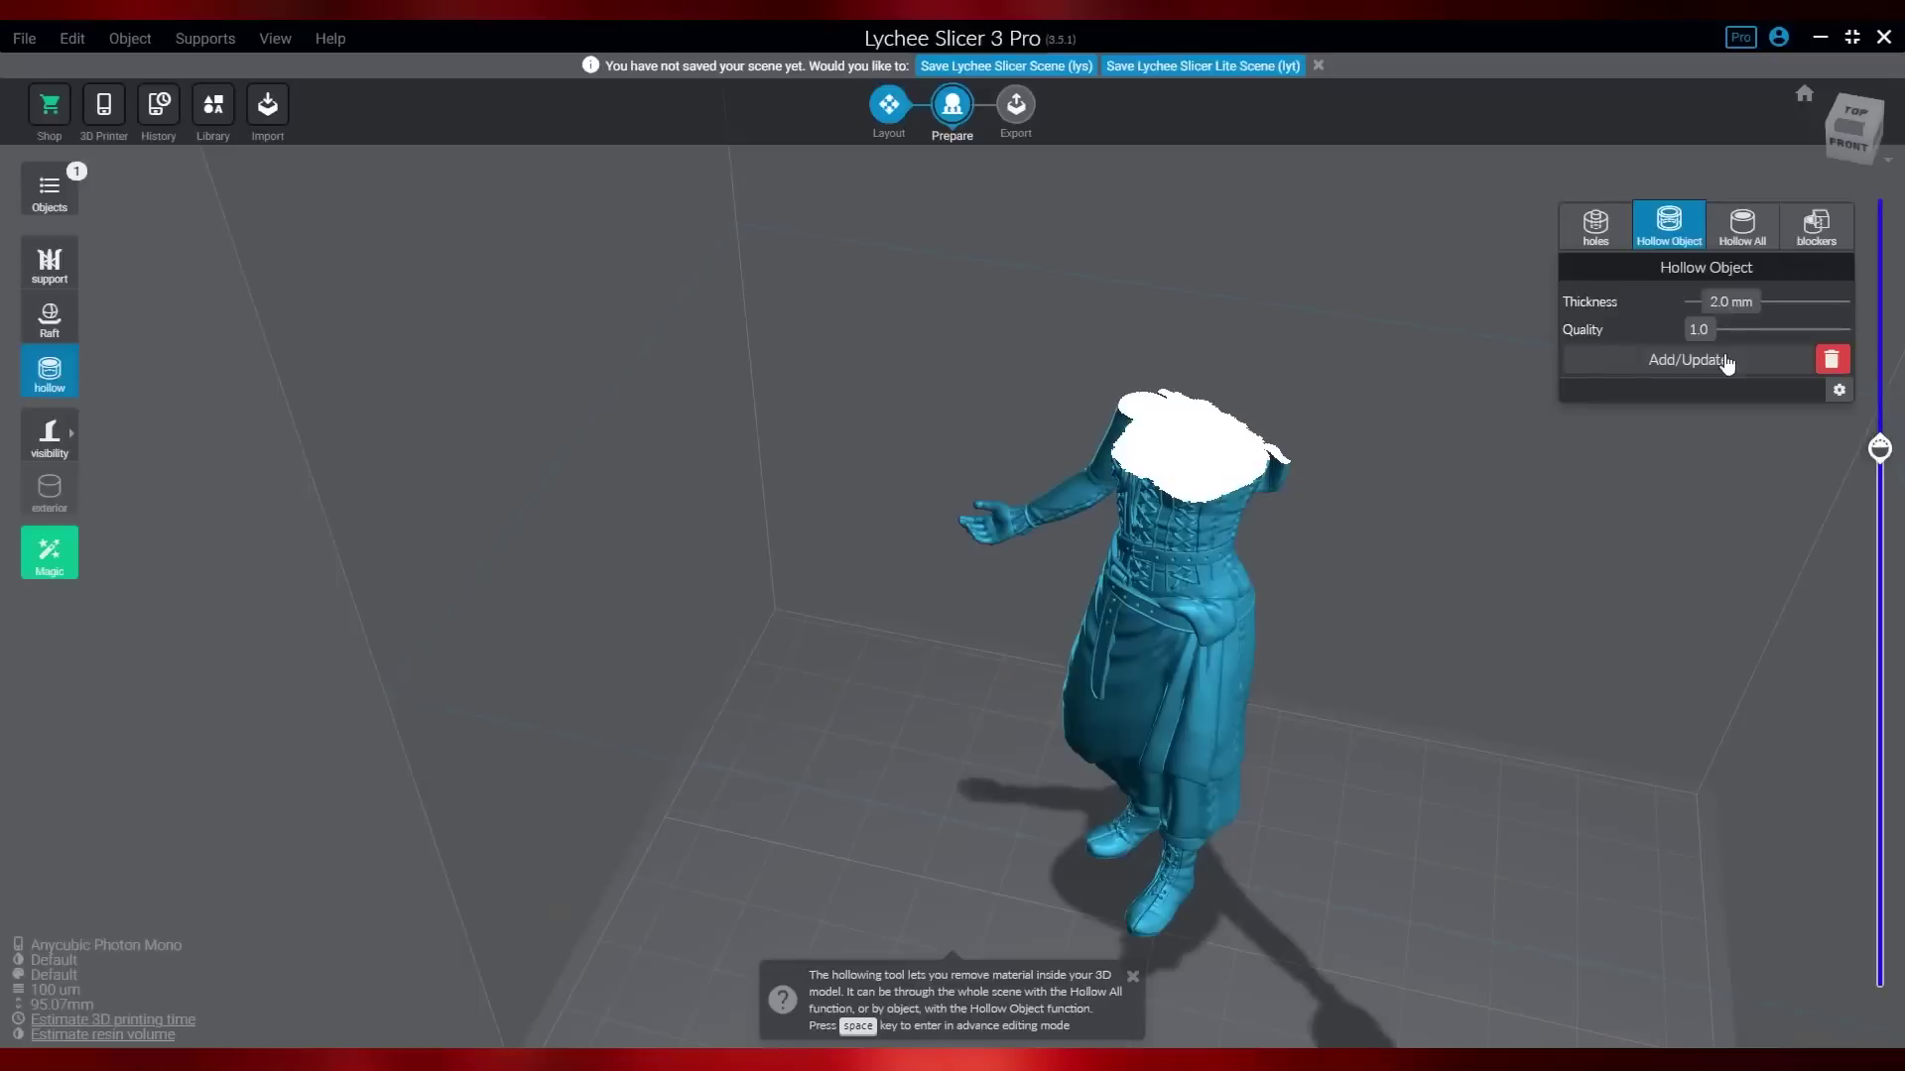
Step: Switch to Lychee Slicer and hollow the woman model with a 2.0 mm thickness and quality 1.0
left_click(1728, 361)
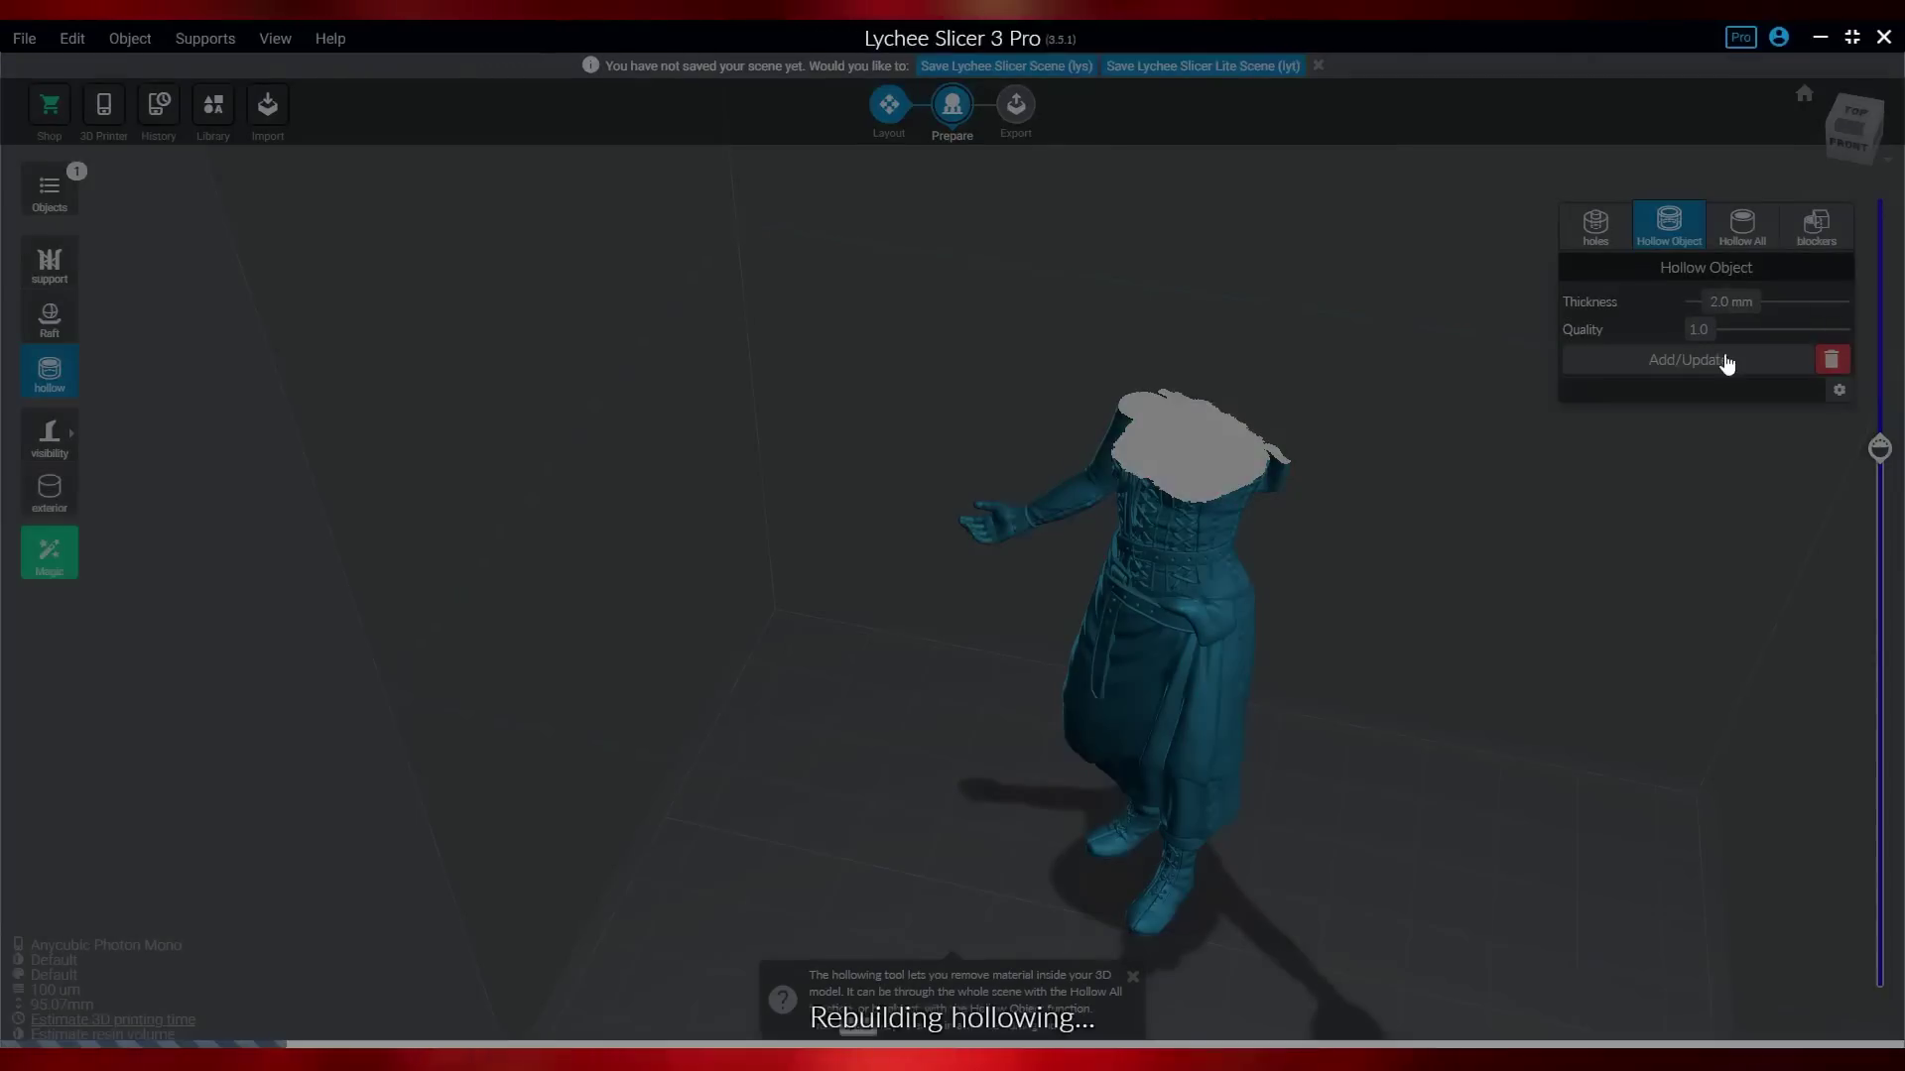
scroll(1221, 461, "up", 4)
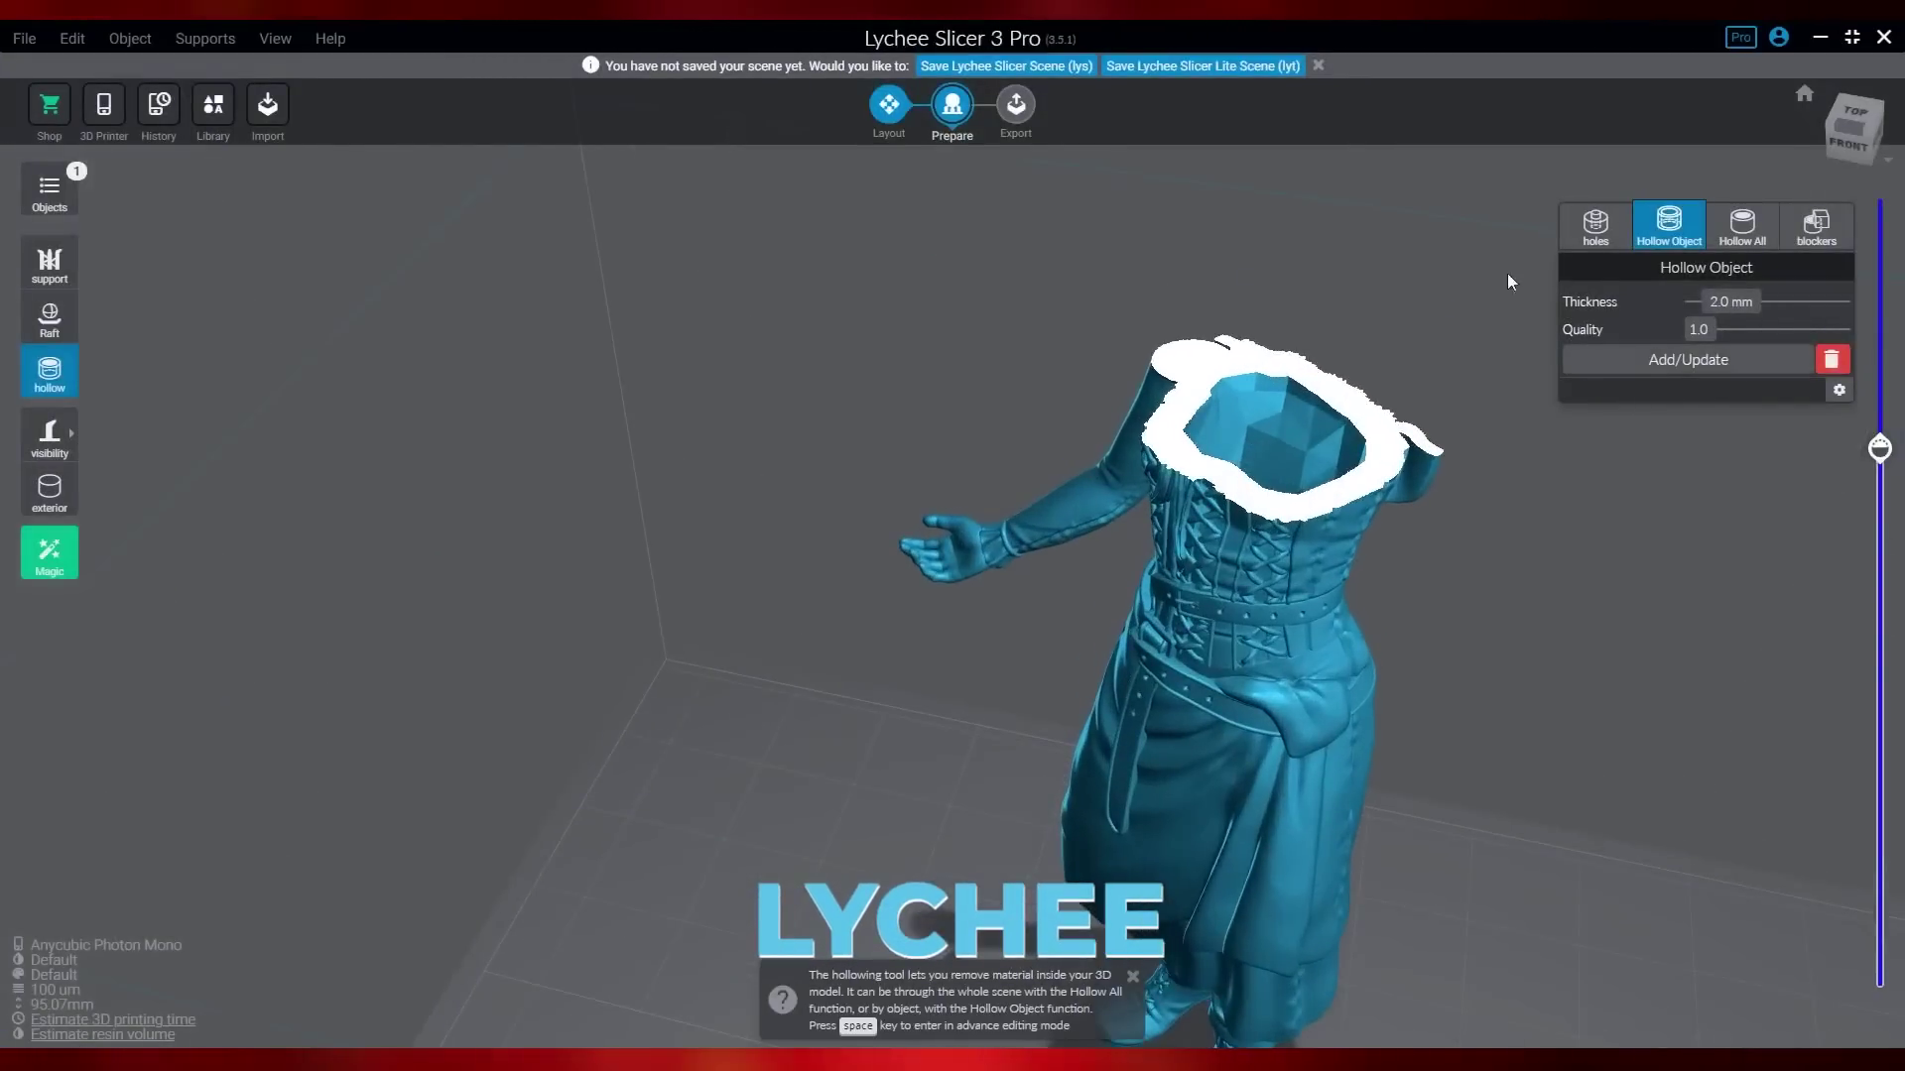
Step: Add cylinder holes of 3.0 mm diameter and 2.0 mm penetration to the woman's torso and skirt
left_click(1595, 228)
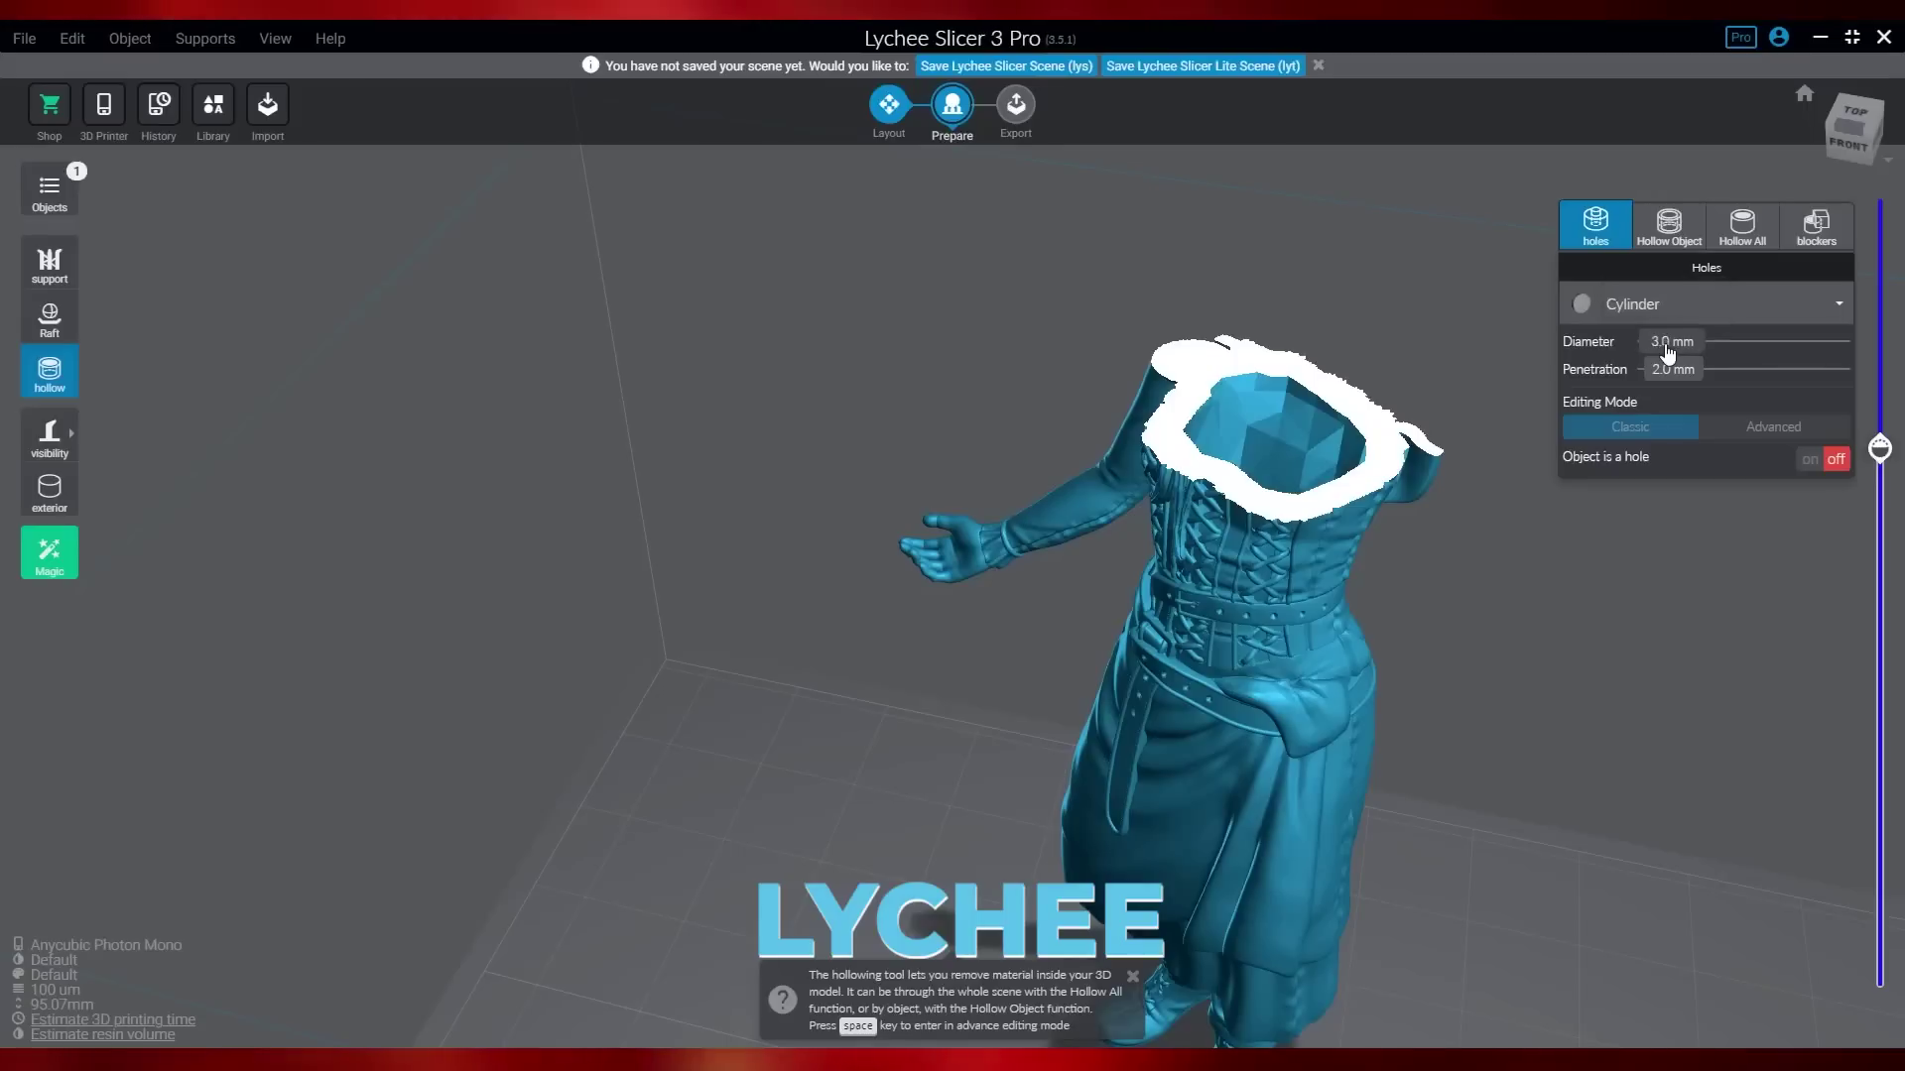
left_click_drag(1433, 544, 1252, 519)
left_click(1227, 517)
mouse_move(1331, 575)
left_mouse_down()
mouse_move(1355, 516)
mouse_move(1516, 597)
left_mouse_up()
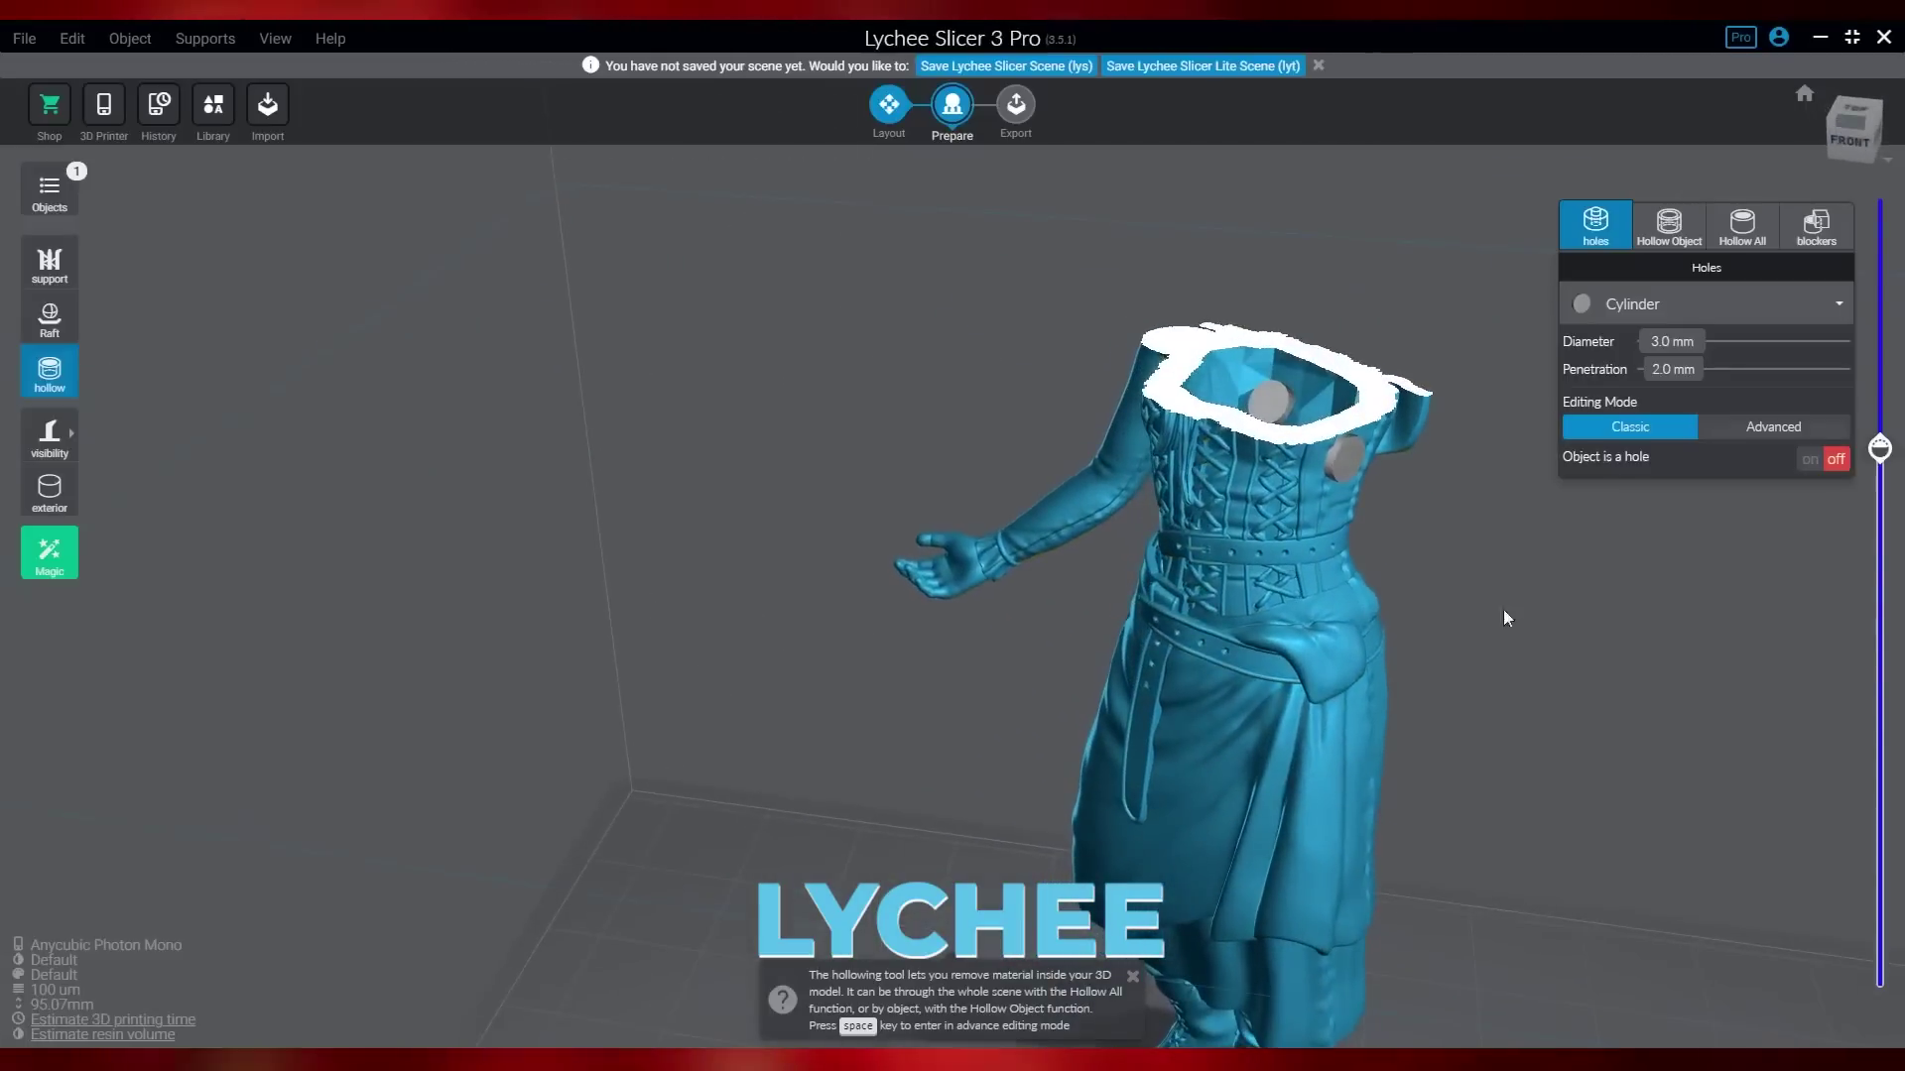
left_click(1351, 726)
left_click(1211, 706)
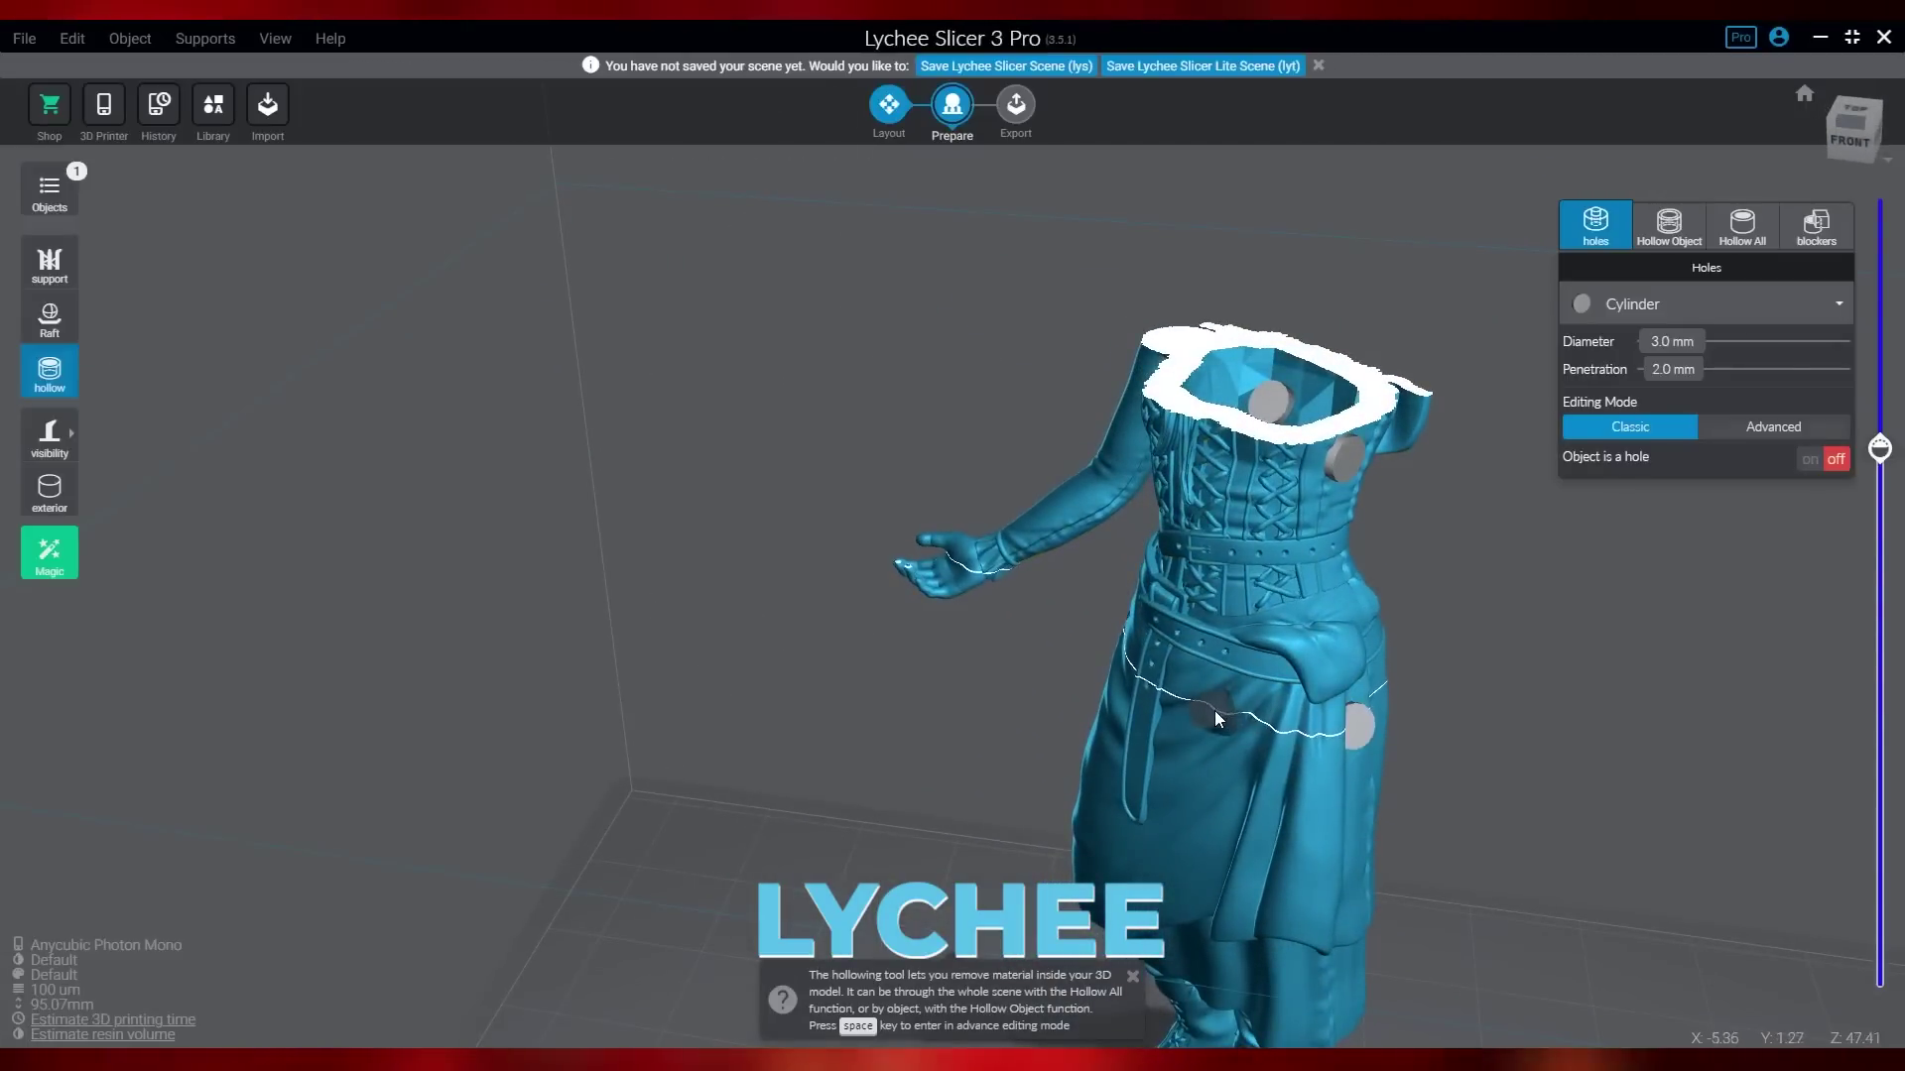
Step: Place another cylinder hole of 3.0 mm diameter and 2.0 mm penetration on the woman's bodice
left_click(1216, 486)
left_click_drag(1318, 532, 1353, 415)
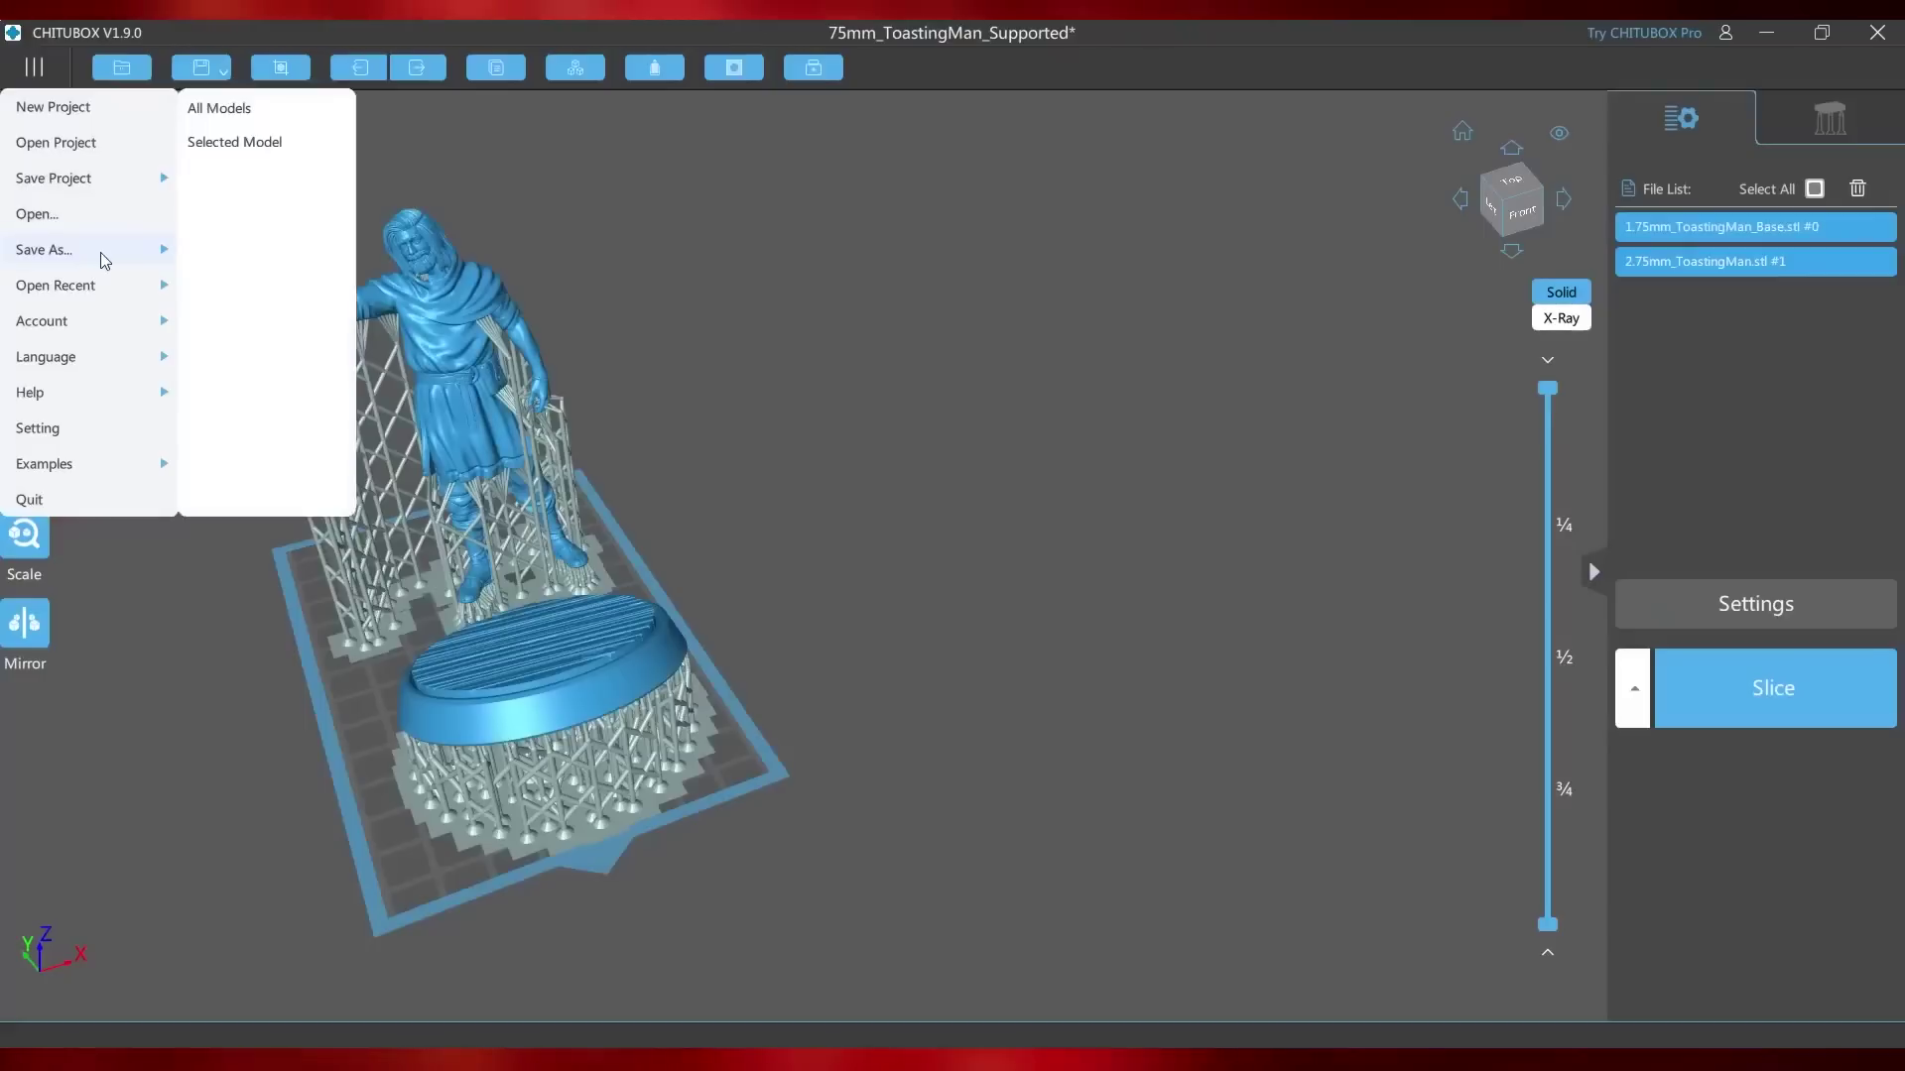
Step: Switch to CHITUBOX and save all models together as the STL file _75mm_ToastingMan_Supported
left_click(242, 120)
left_click(354, 480)
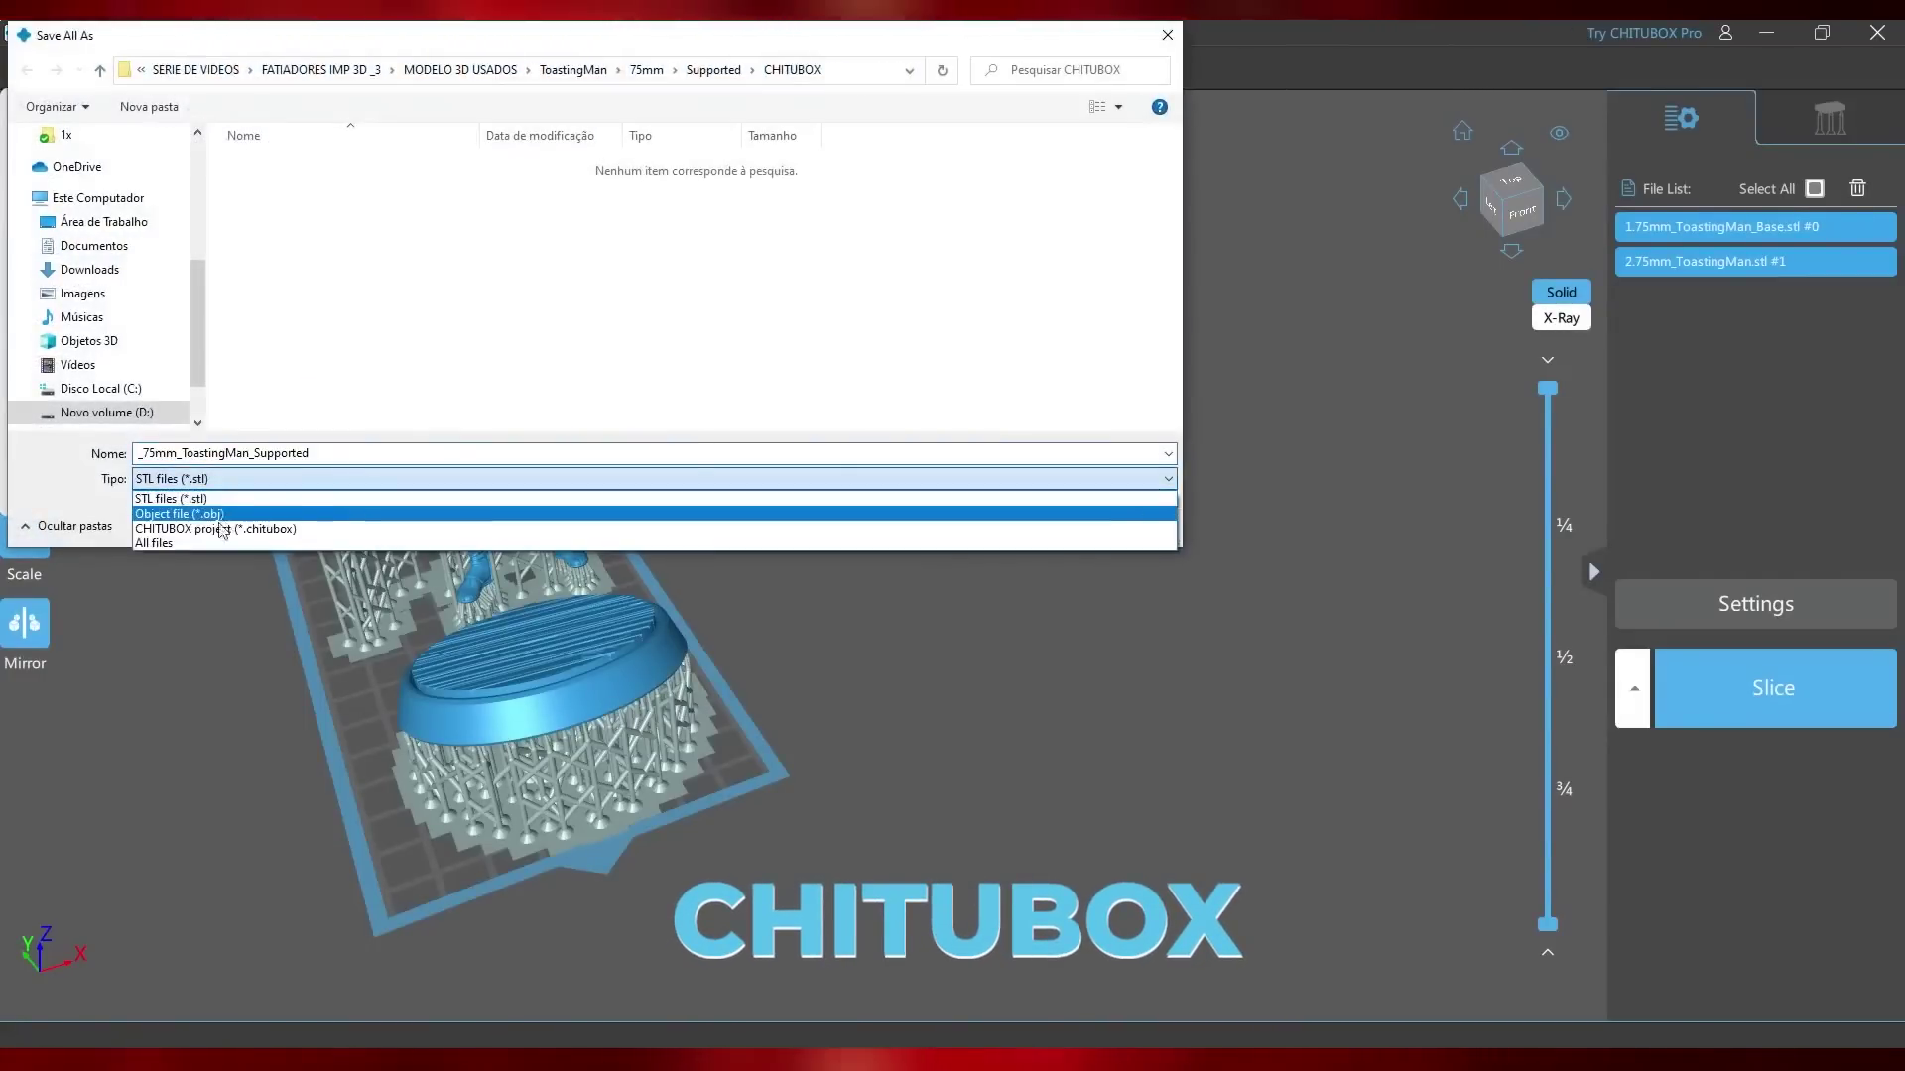
left_click(205, 499)
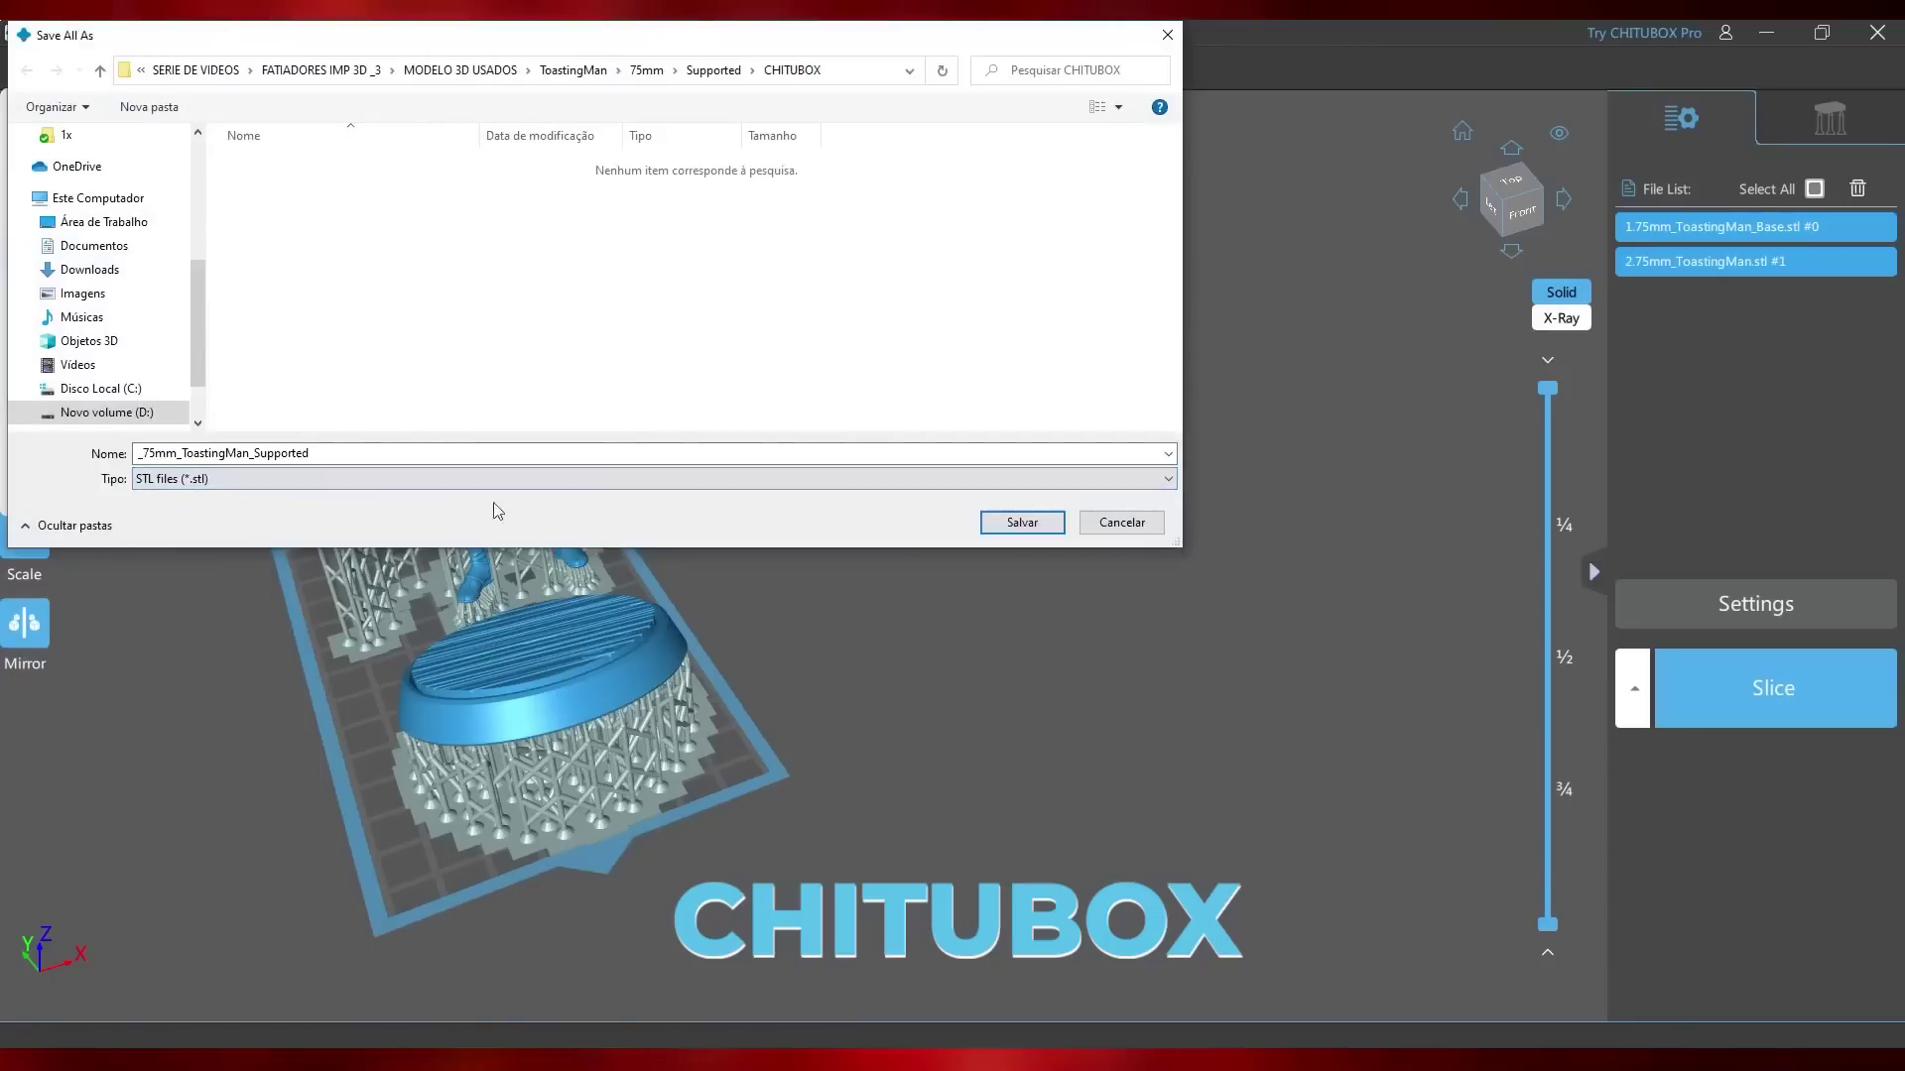
left_click(1054, 526)
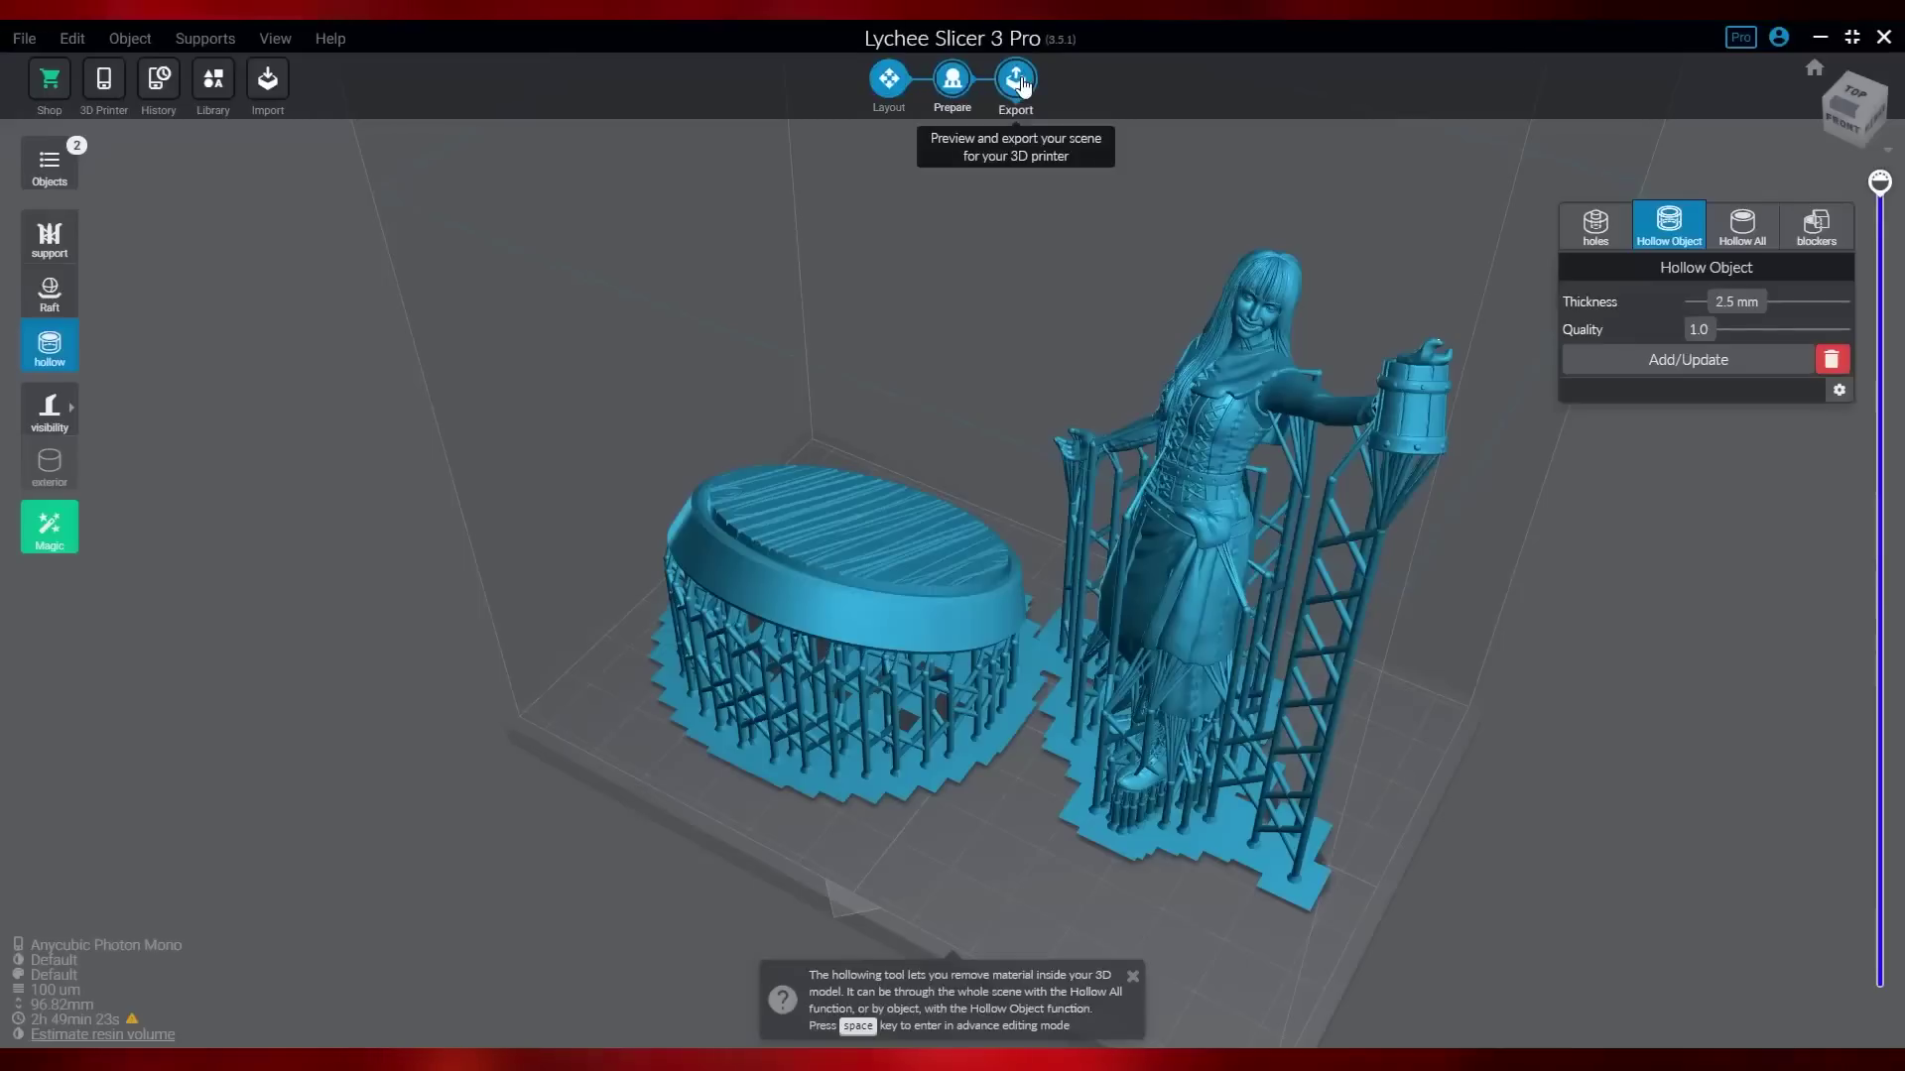
Step: Switch to Lychee Slicer and export the supported woman and base as an STL 3D file
mouse_move(1882, 197)
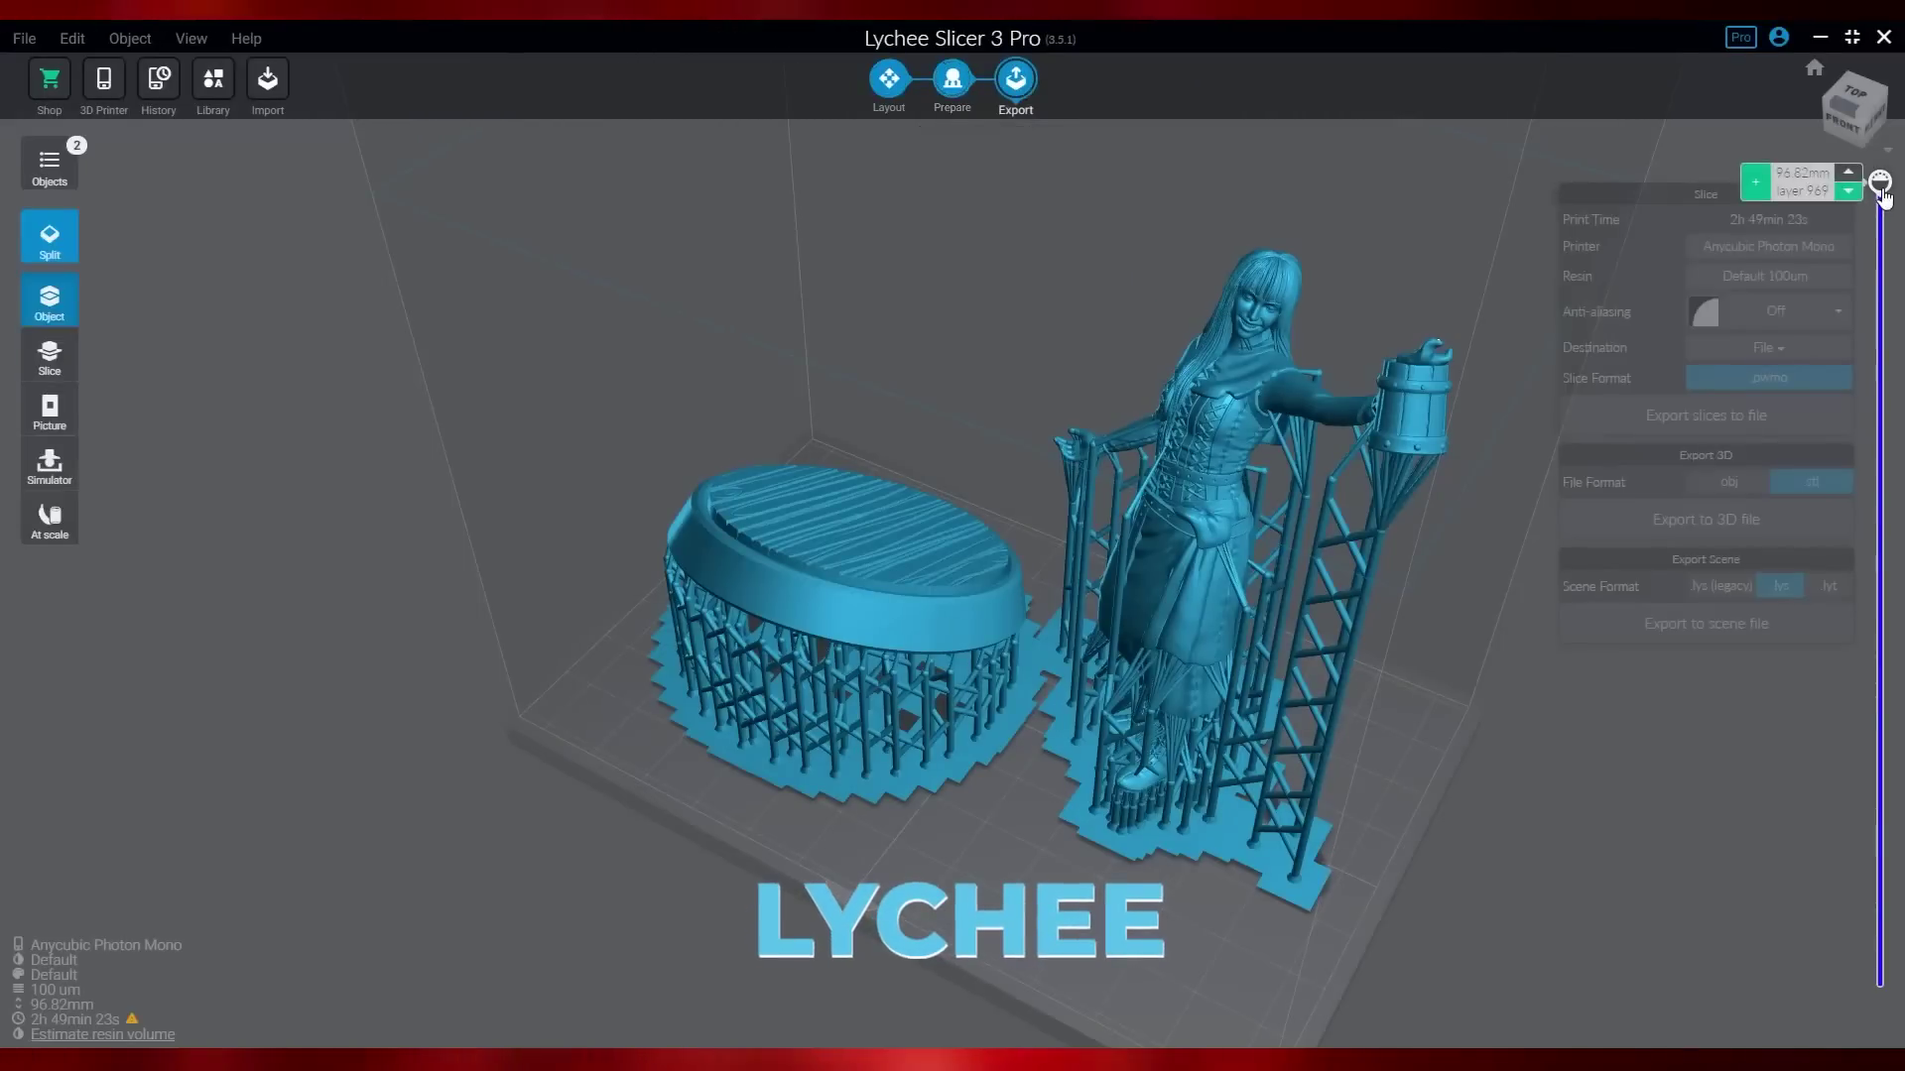
left_click_drag(1884, 278, 1900, 134)
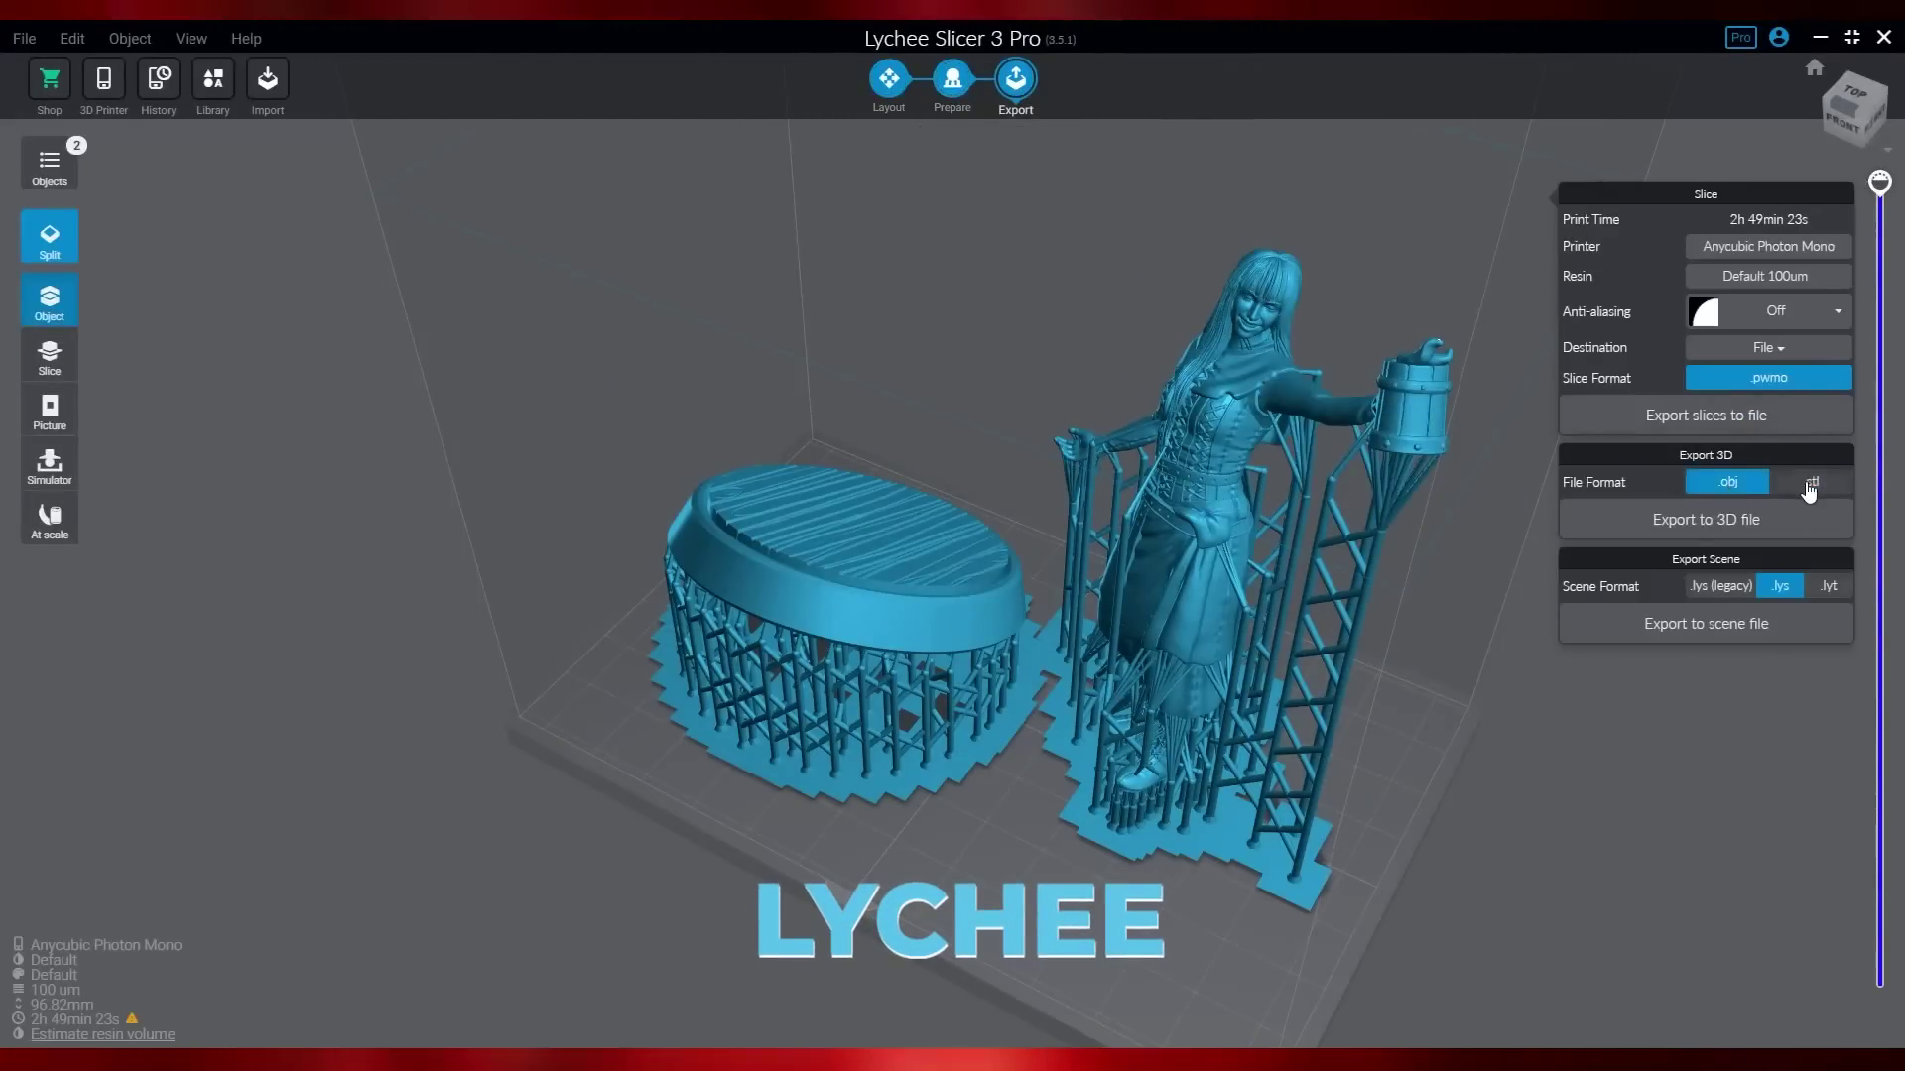
left_click(1727, 520)
key("Return")
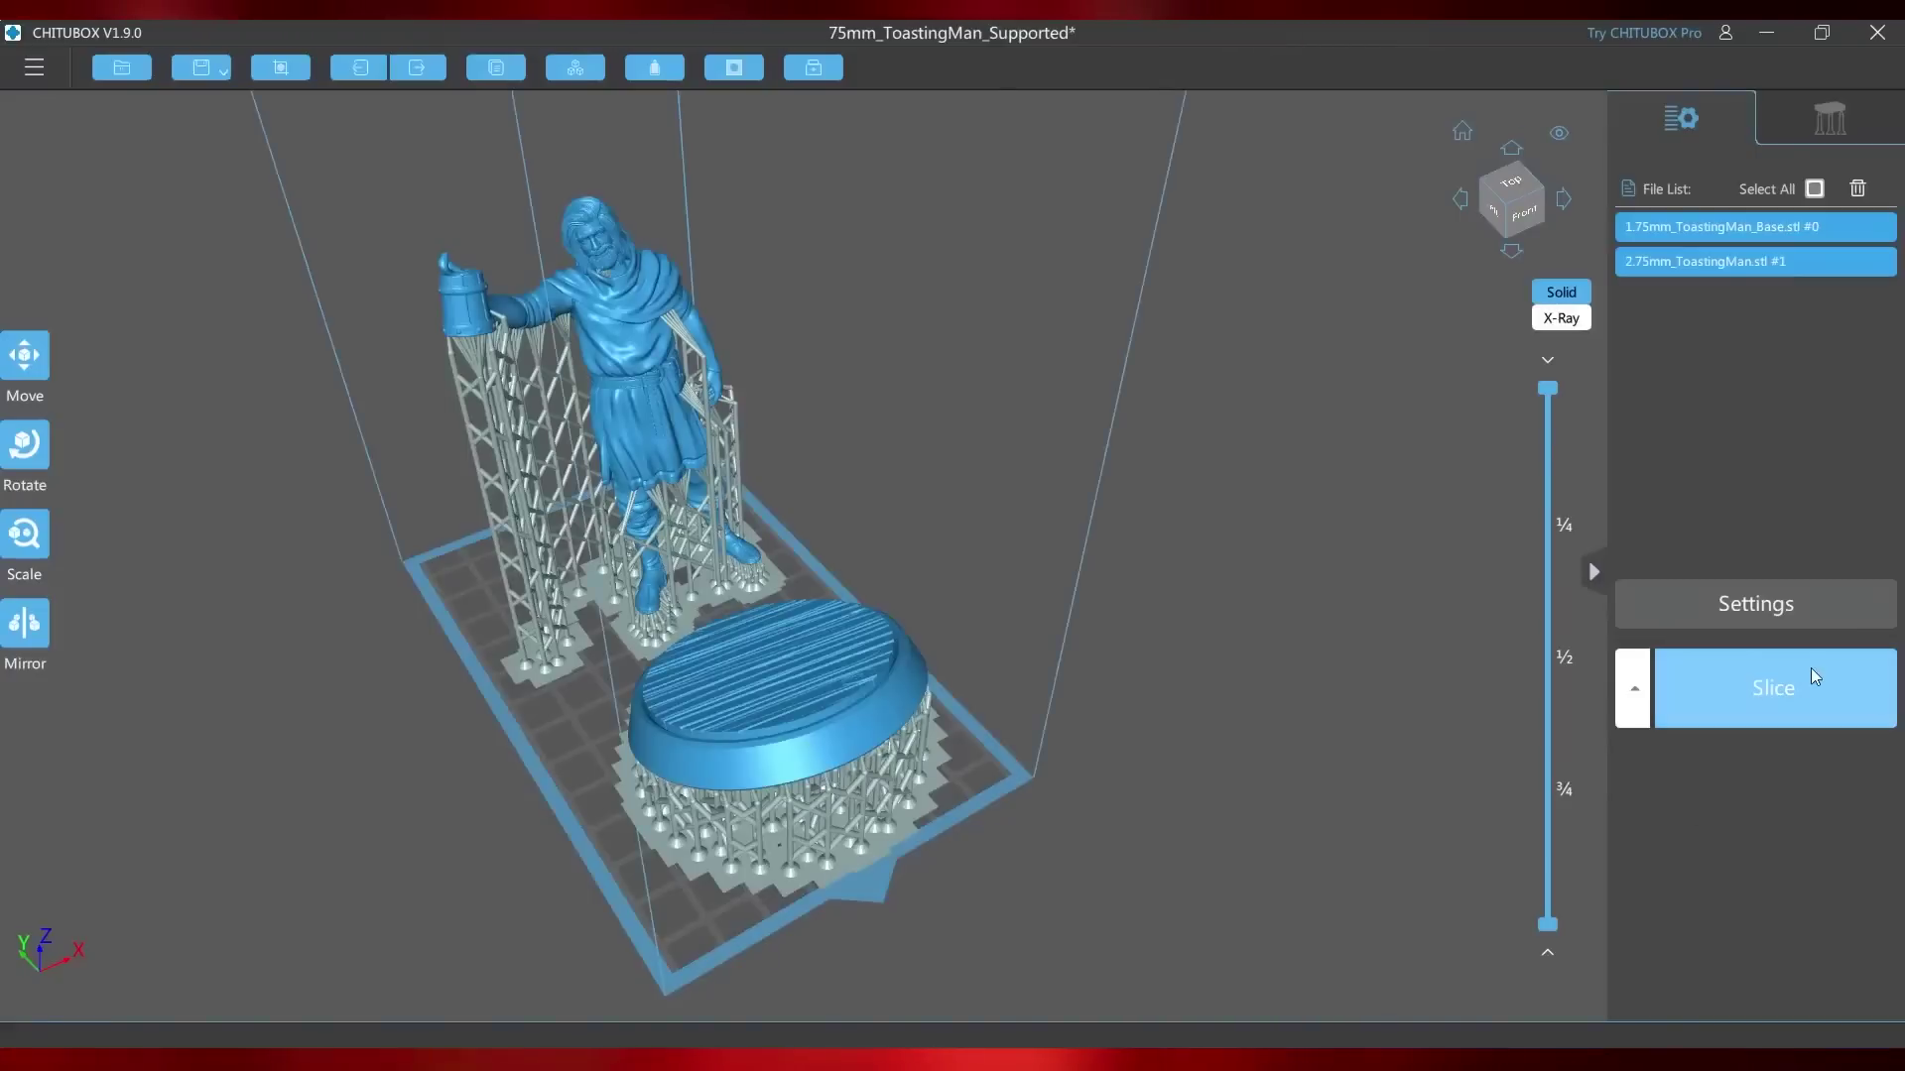
Step: Export the woman and base scene's slices to a .pwmo file for the Anycubic Photon Mono
left_click(1811, 668)
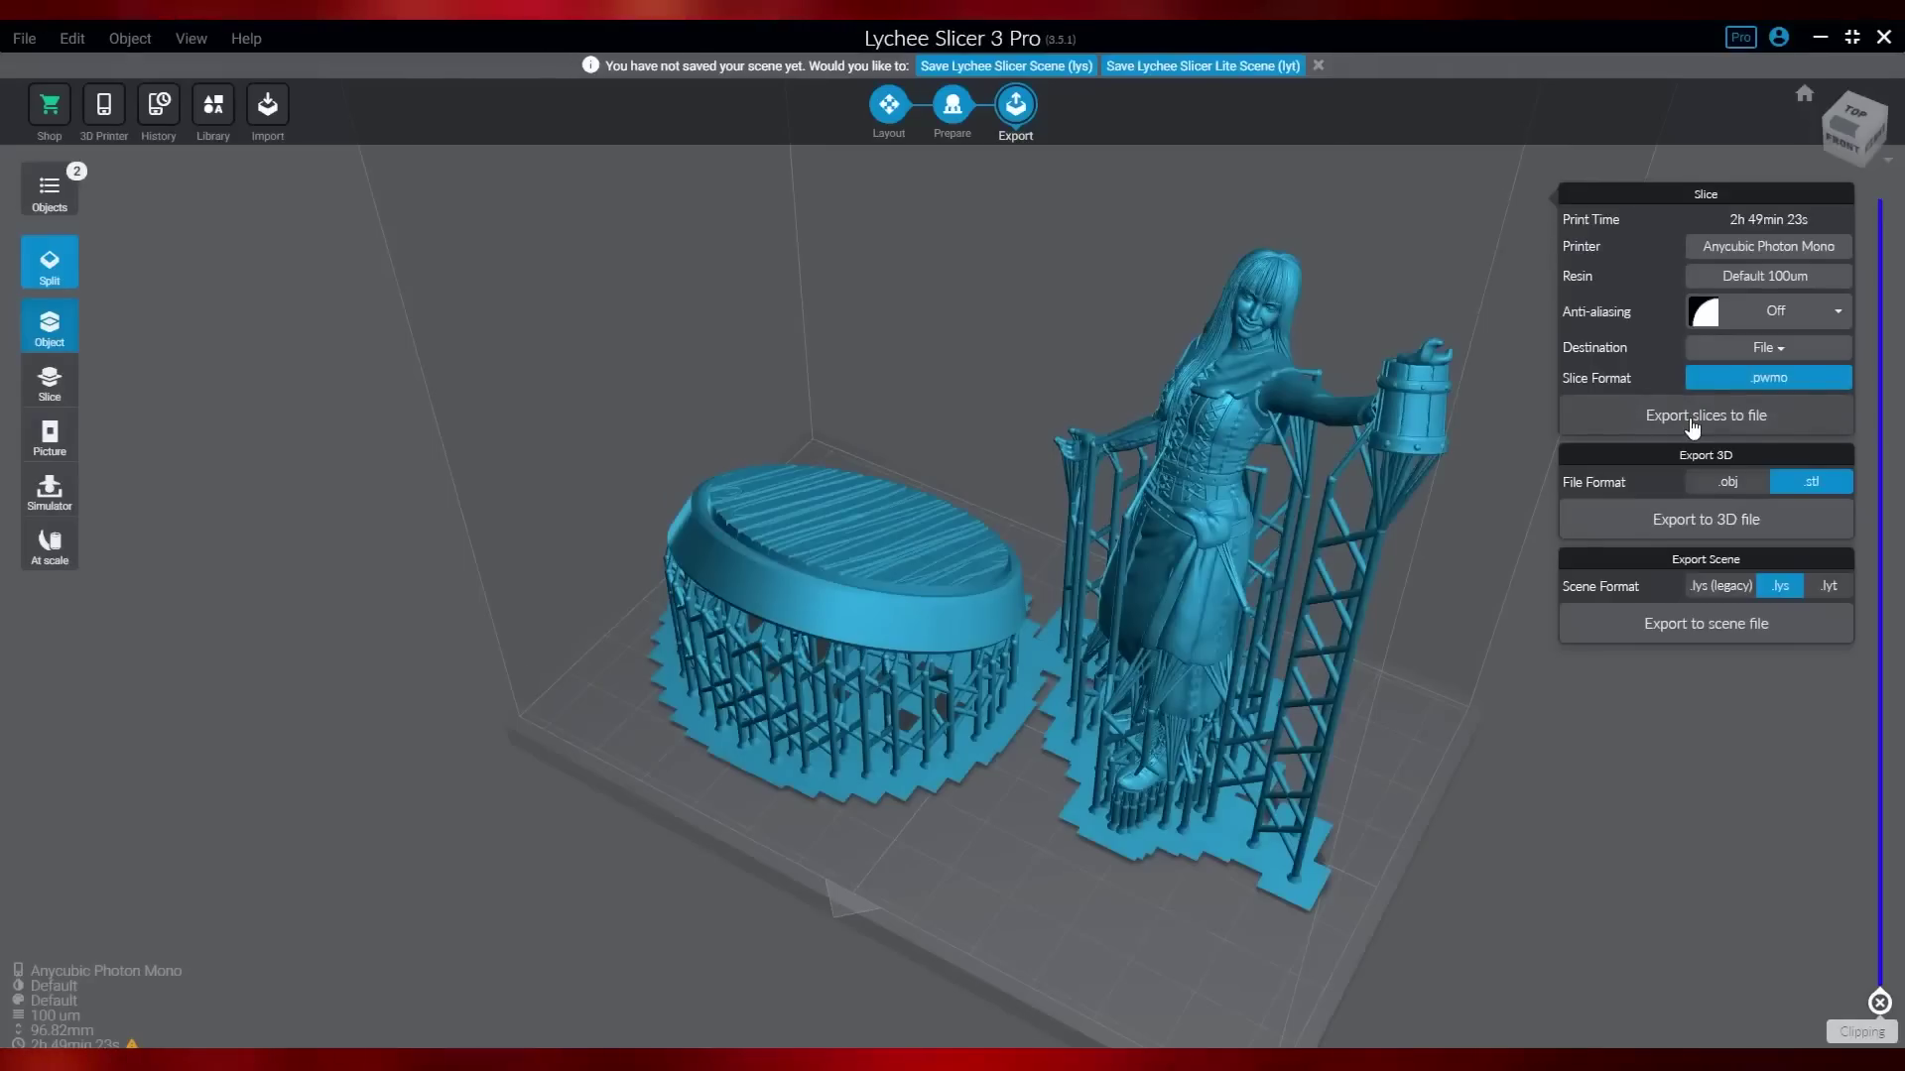
left_click(1692, 422)
left_click(1018, 530)
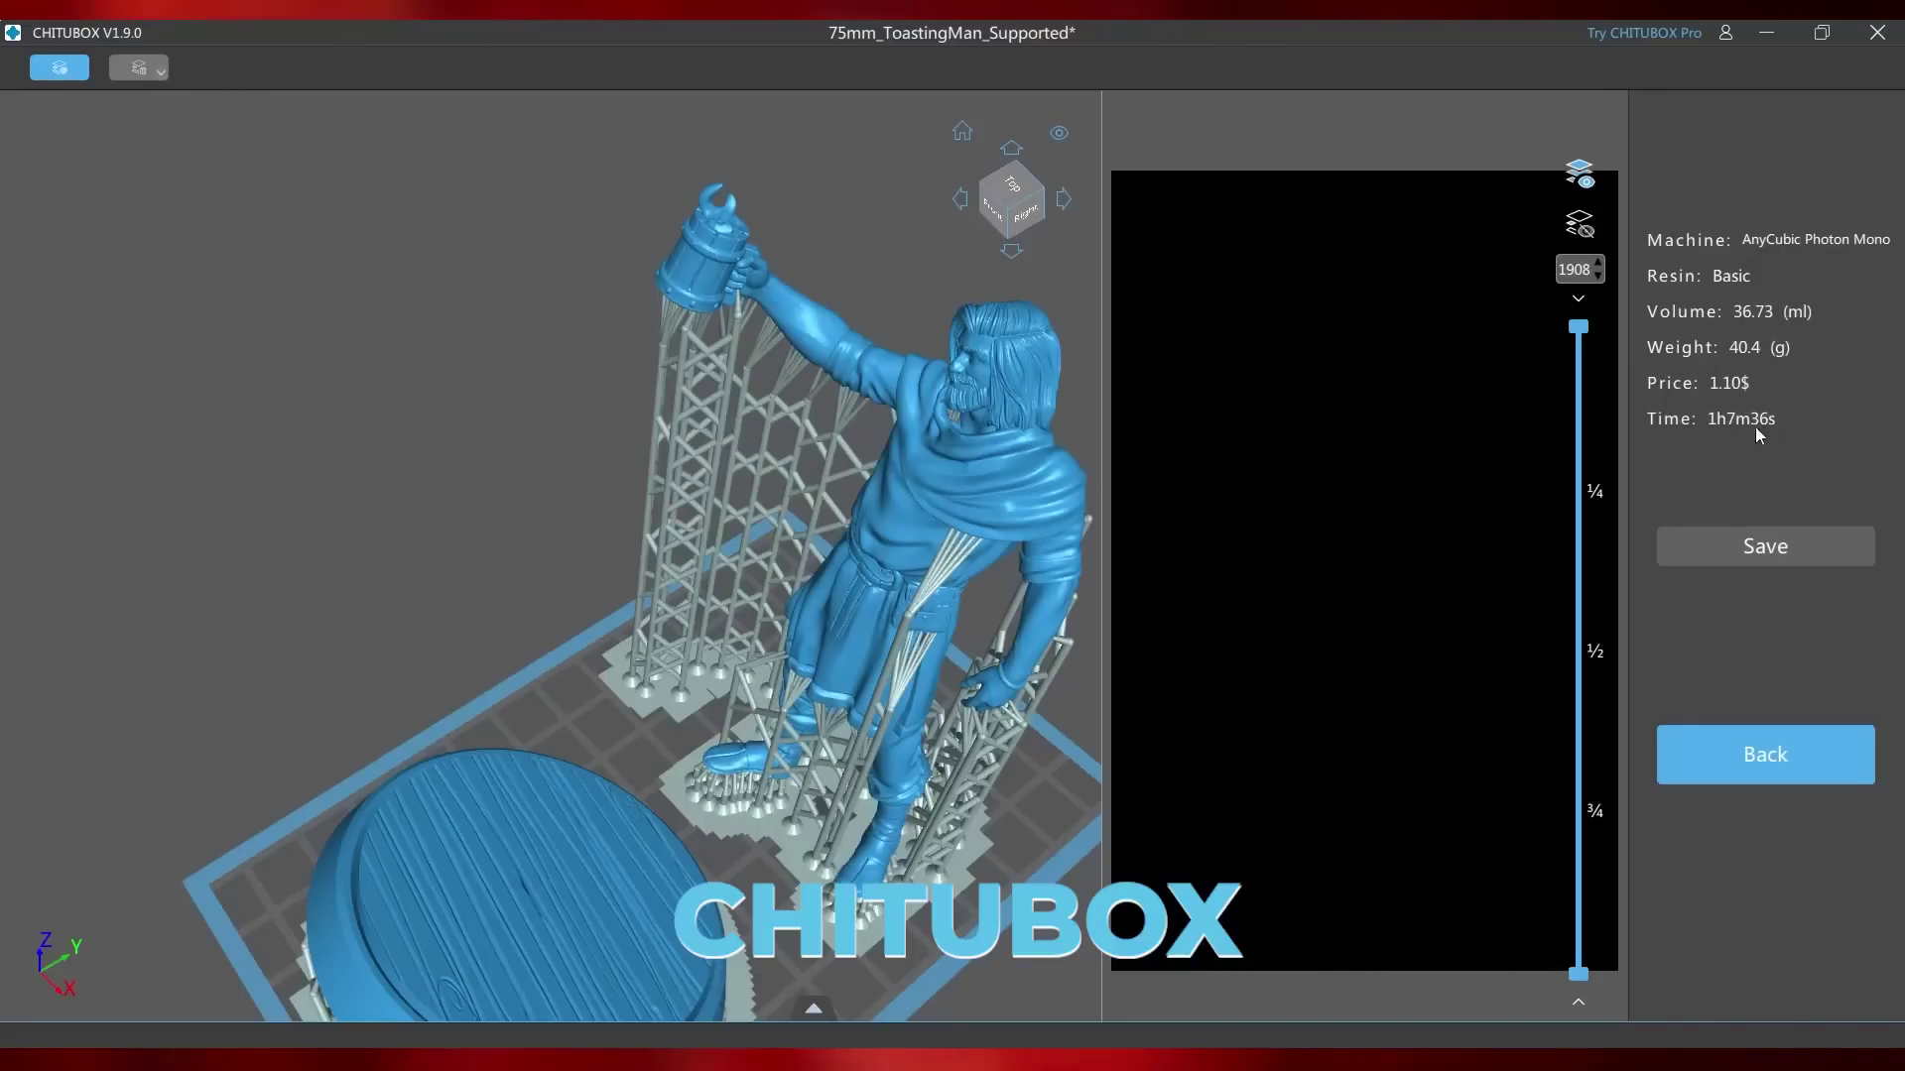
Step: Examine the man's sliced layers in CHITUBOX and the estimated print time of the woman's slices in Lychee Slicer
left_click_drag(1577, 329, 1553, 835)
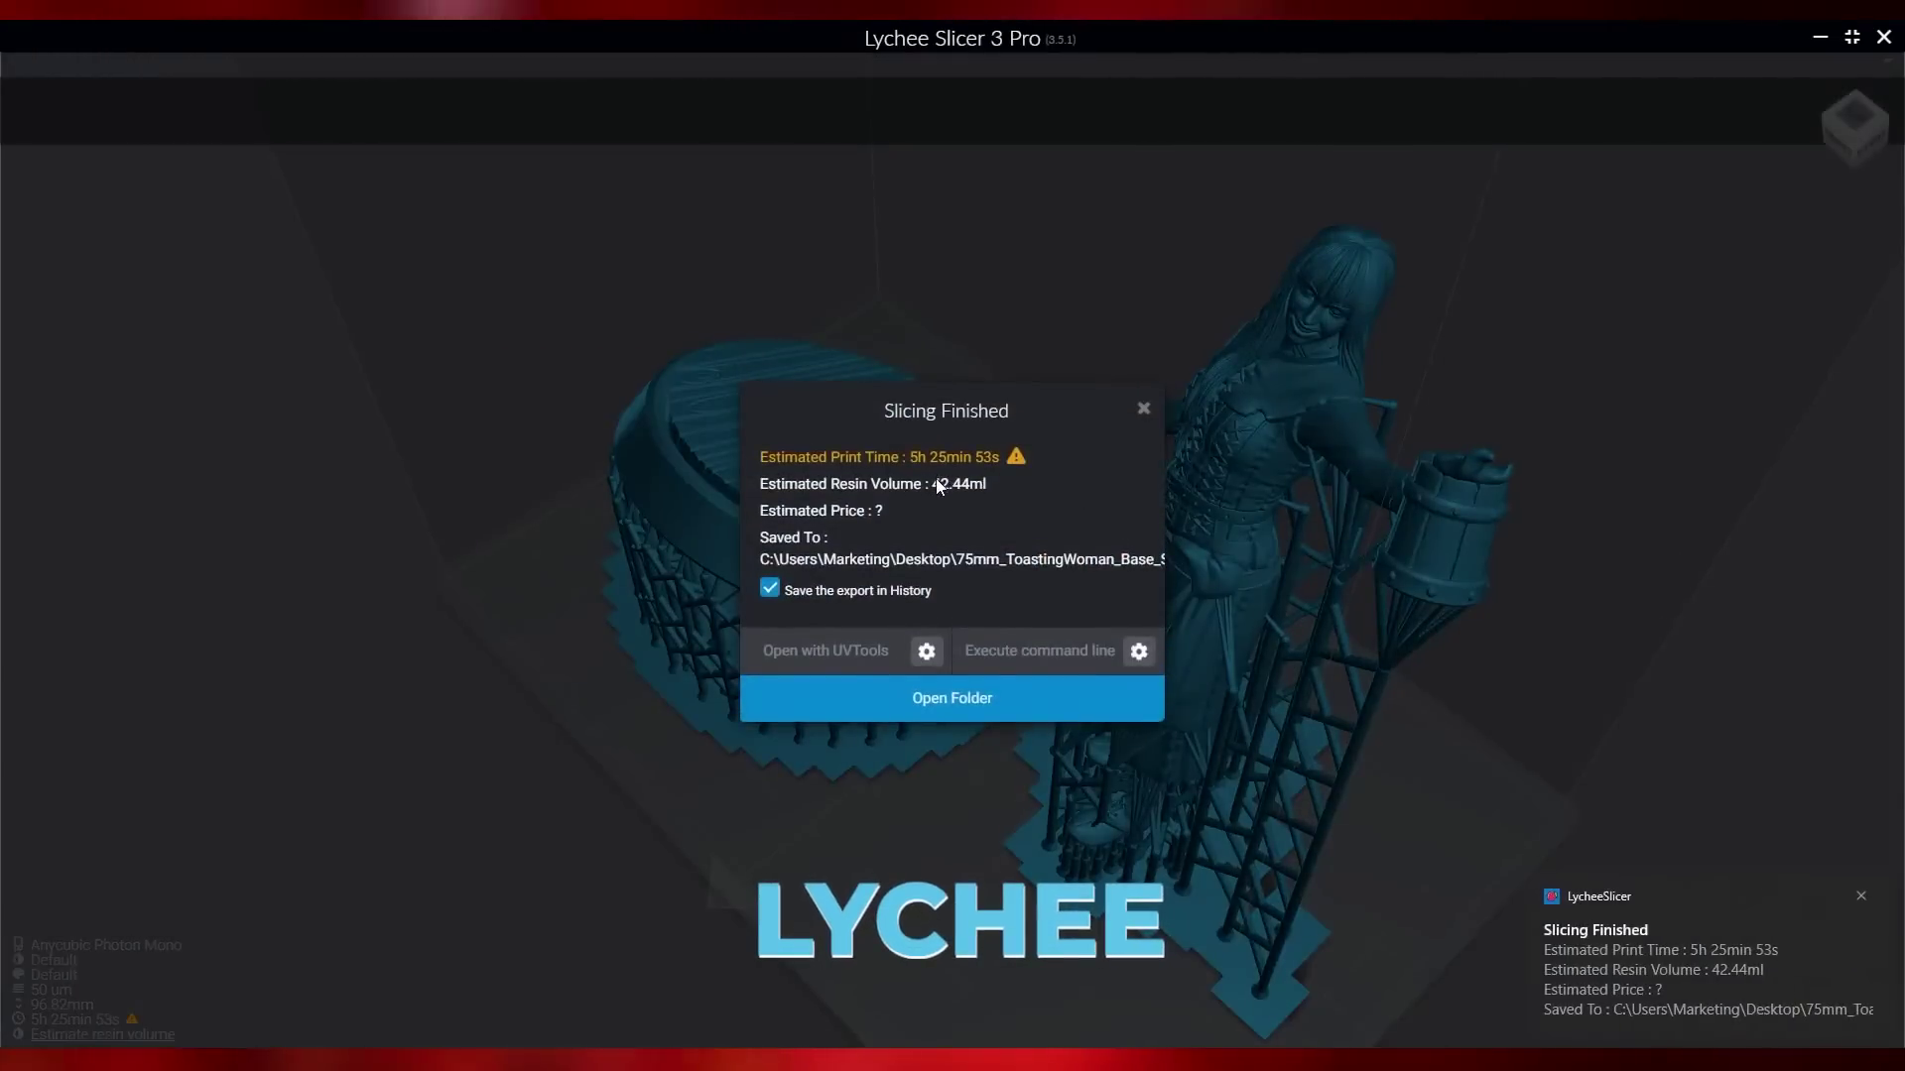
mouse_move(1015, 460)
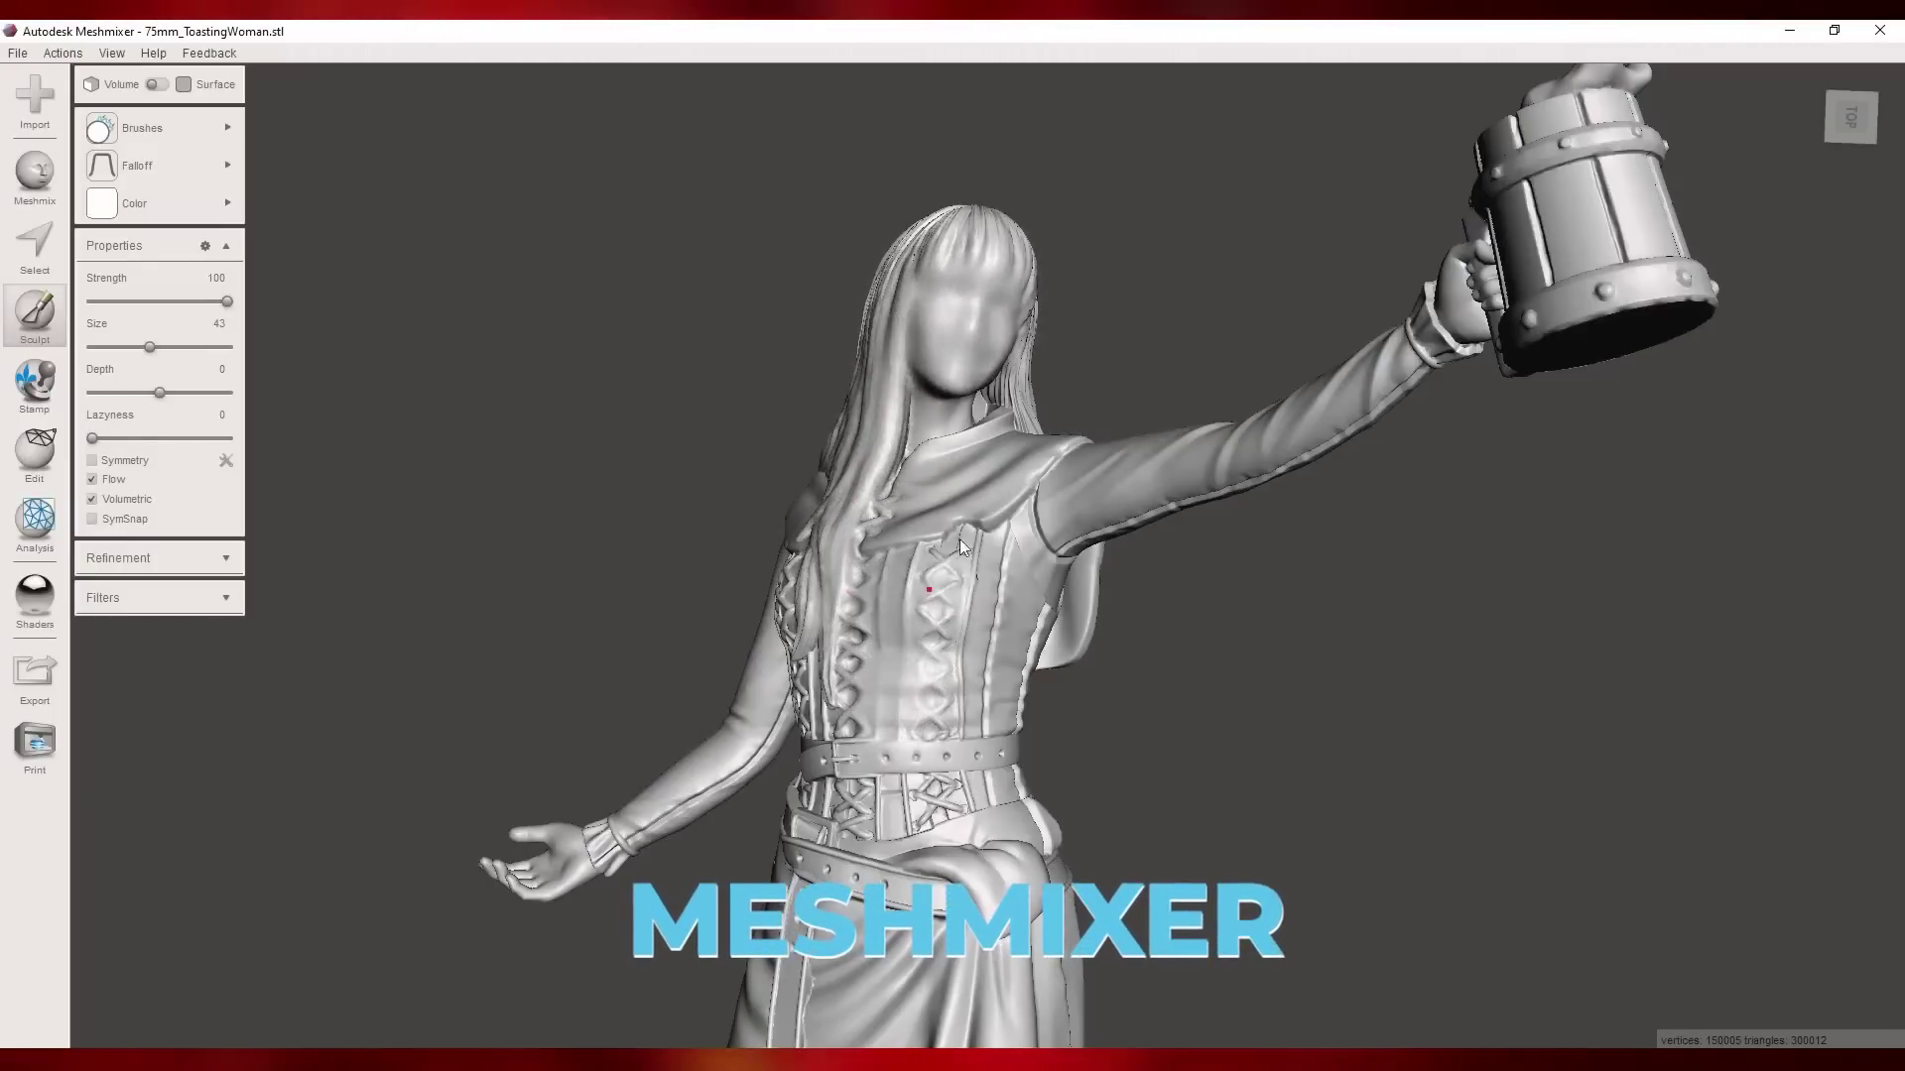
Step: Switch to Meshmixer and brush over the woman's neck and bodice to smooth the surface detail
mouse_move(972, 371)
left_mouse_down()
mouse_move(1004, 310)
mouse_move(968, 236)
mouse_move(895, 269)
mouse_move(823, 640)
mouse_move(886, 851)
mouse_move(962, 824)
mouse_move(984, 778)
mouse_move(960, 600)
mouse_move(877, 736)
left_mouse_up()
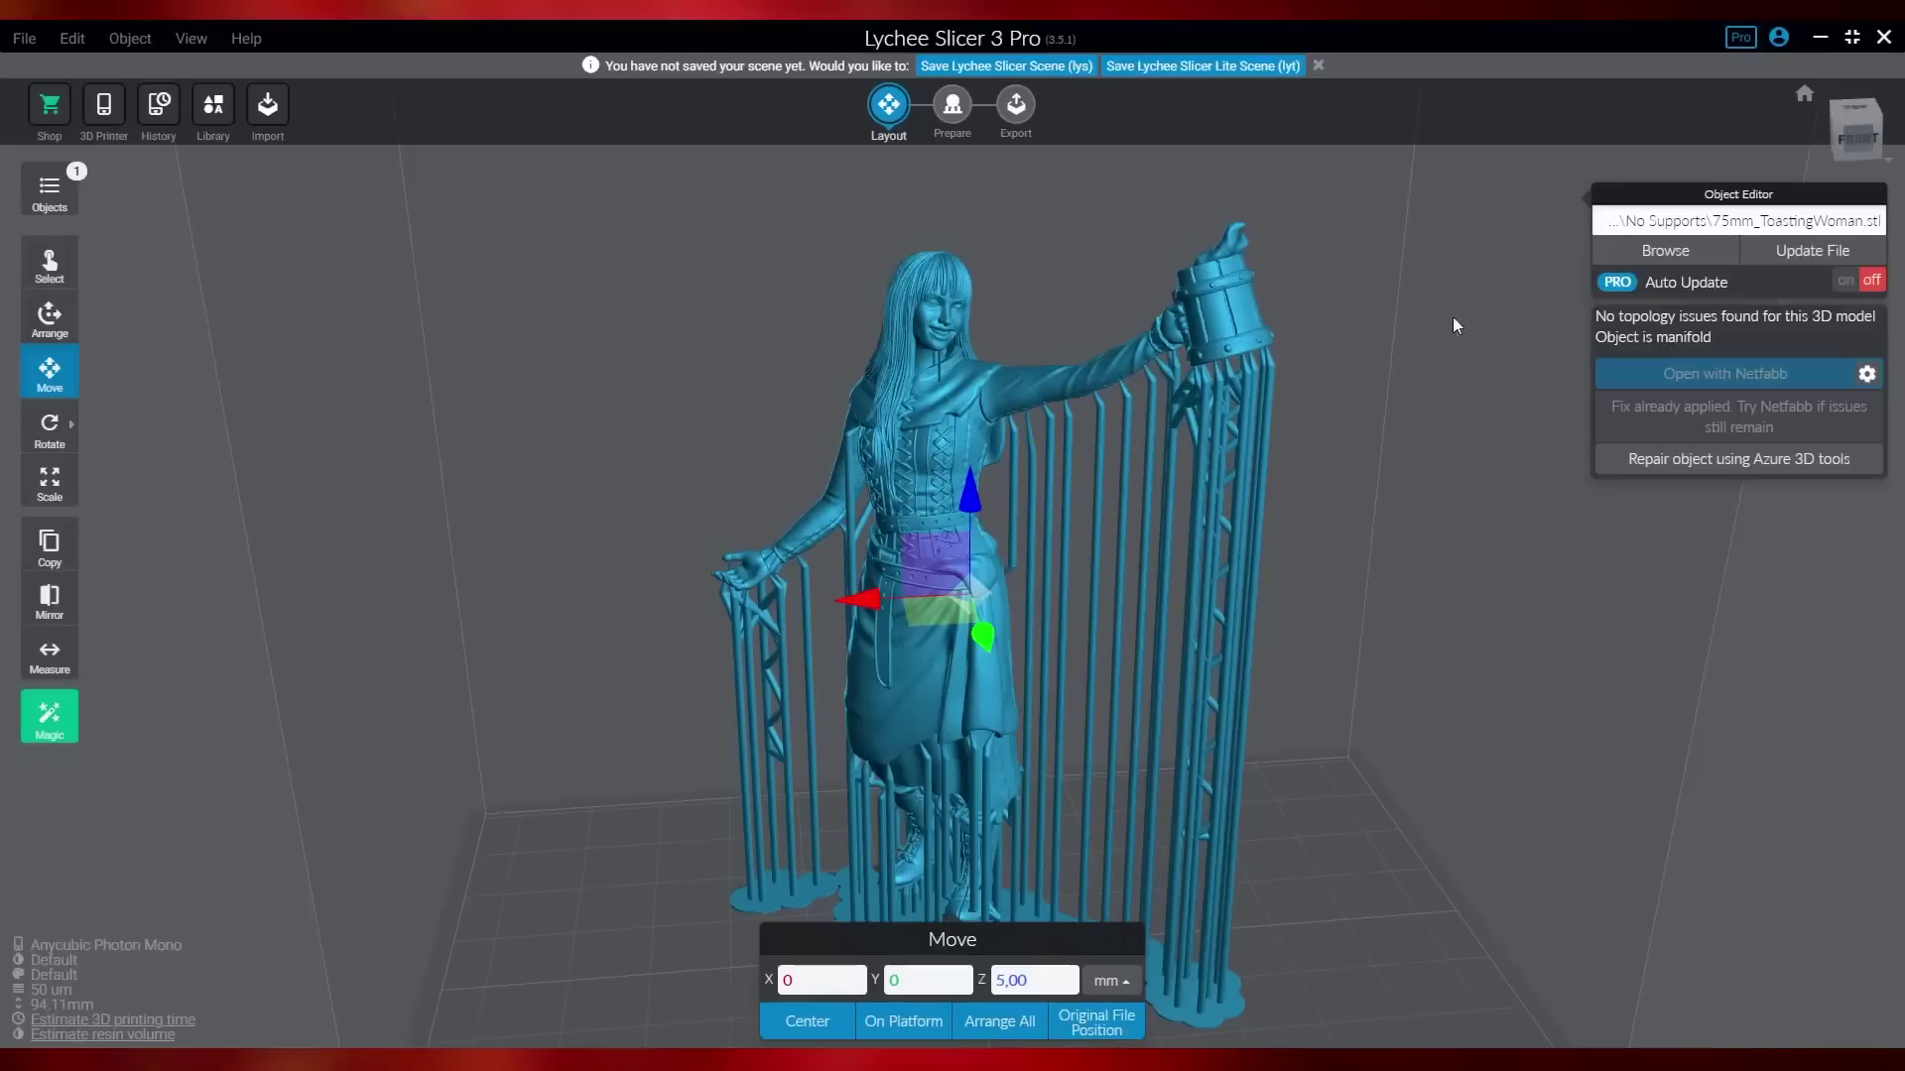
Step: Switch to Lychee Slicer and replace the supported woman's source file with 75mm_ToastingWoman_ SMOOTH.stl from the desktop
left_click(1665, 248)
left_click(111, 255)
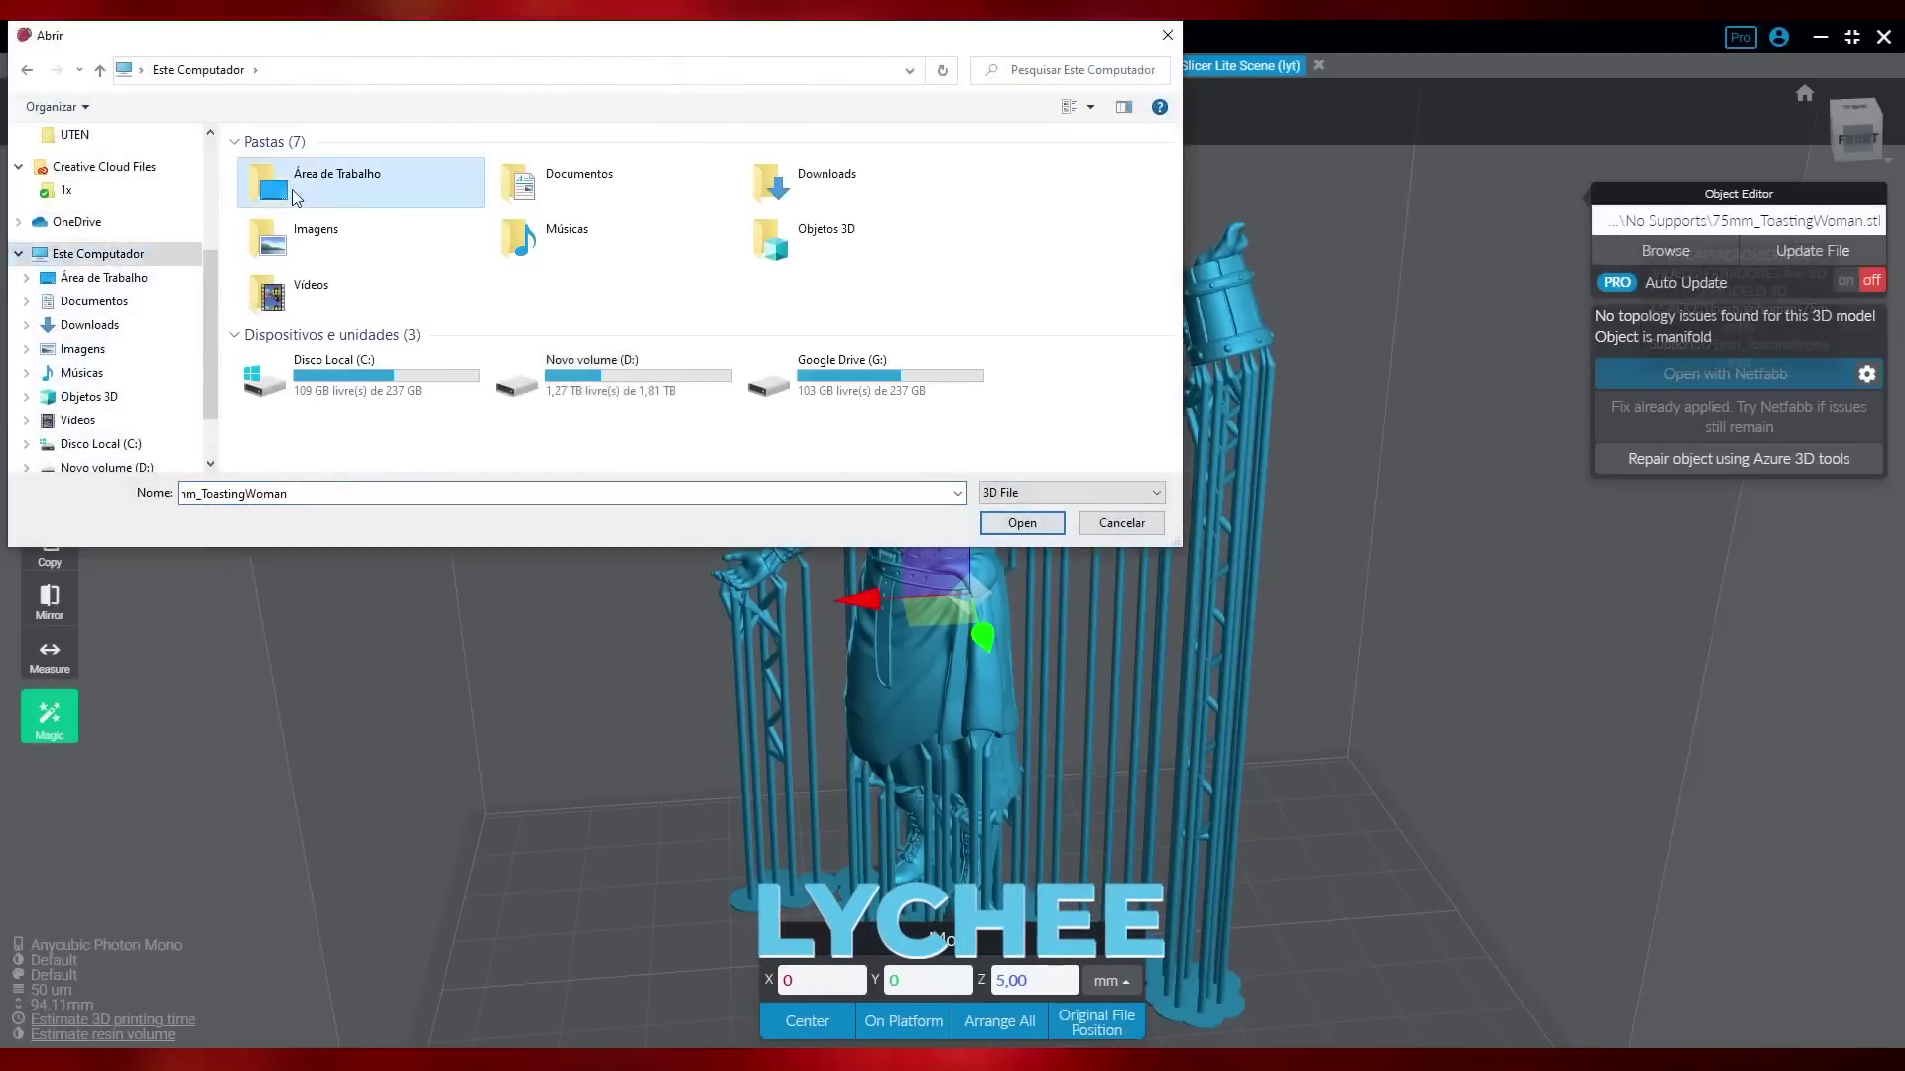
left_click(104, 278)
left_click(288, 194)
left_click(1021, 521)
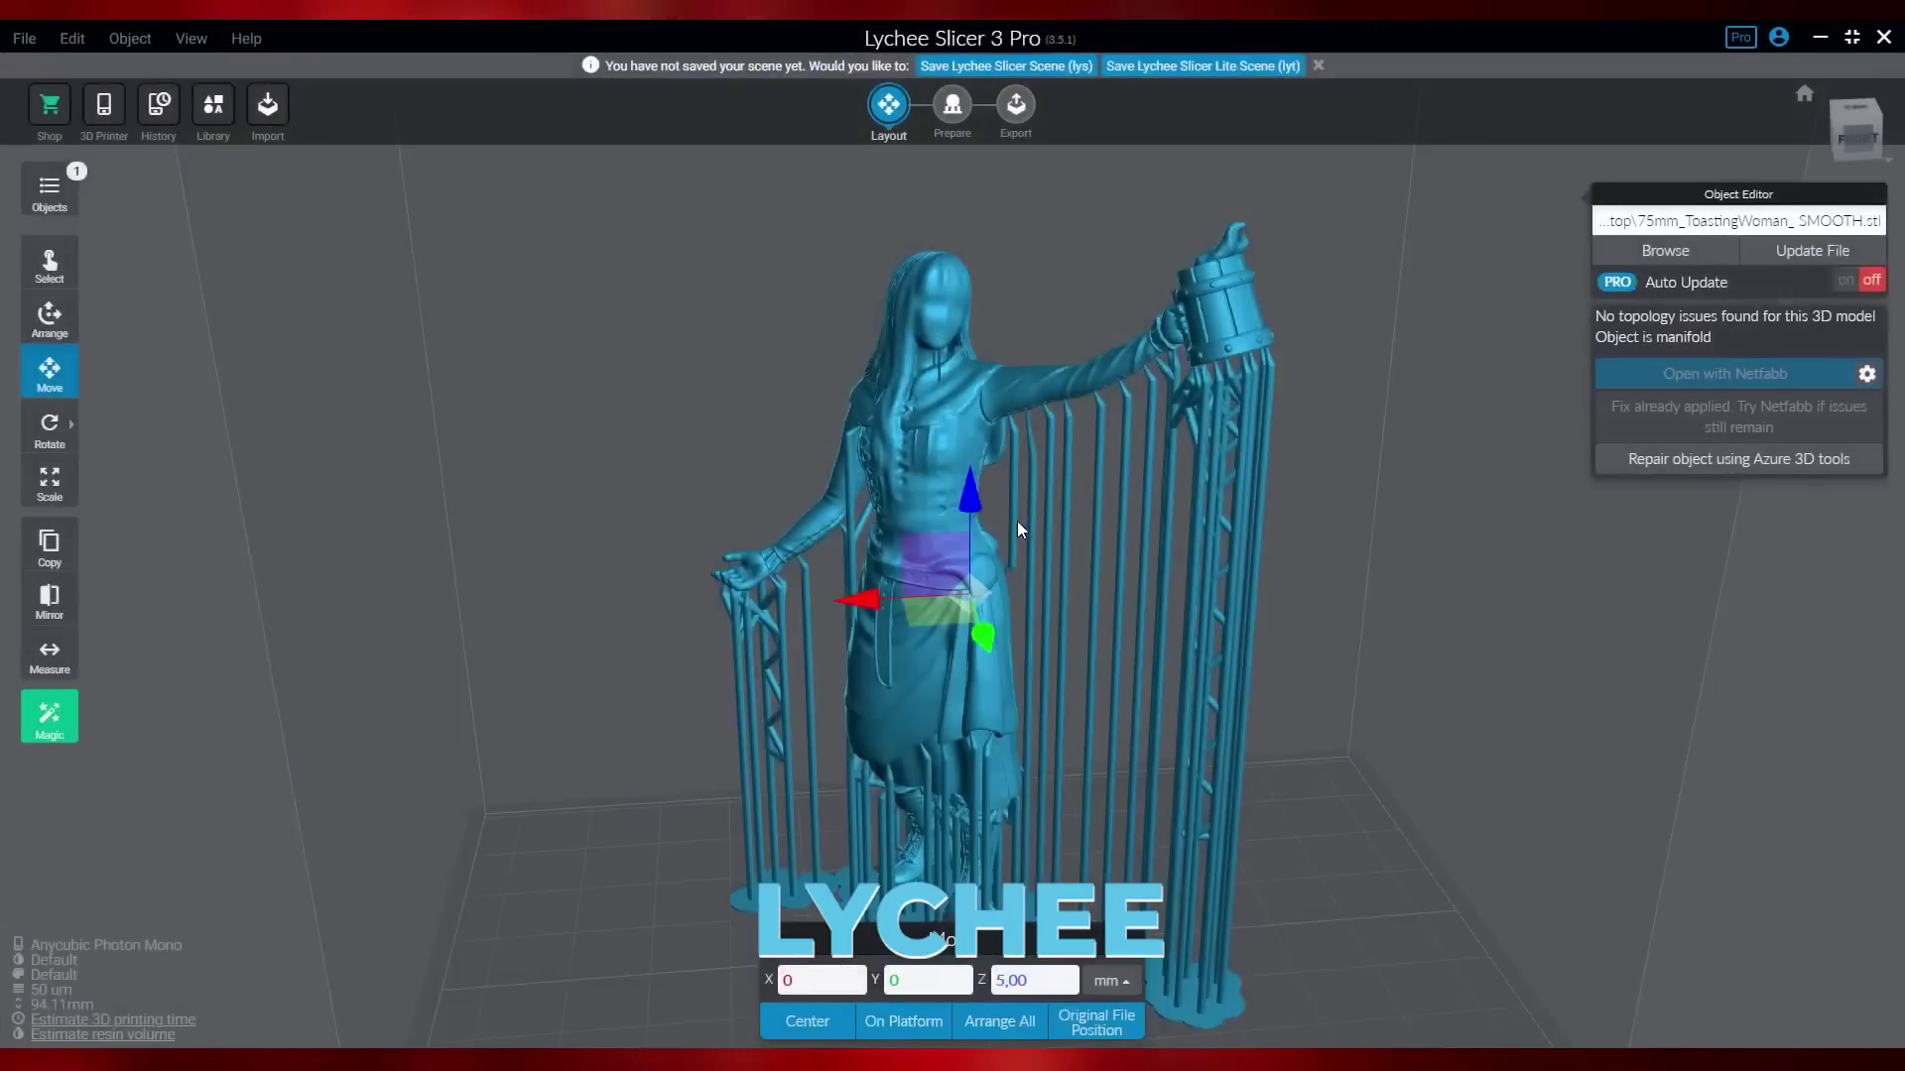
right_click_drag(1022, 529, 1240, 355)
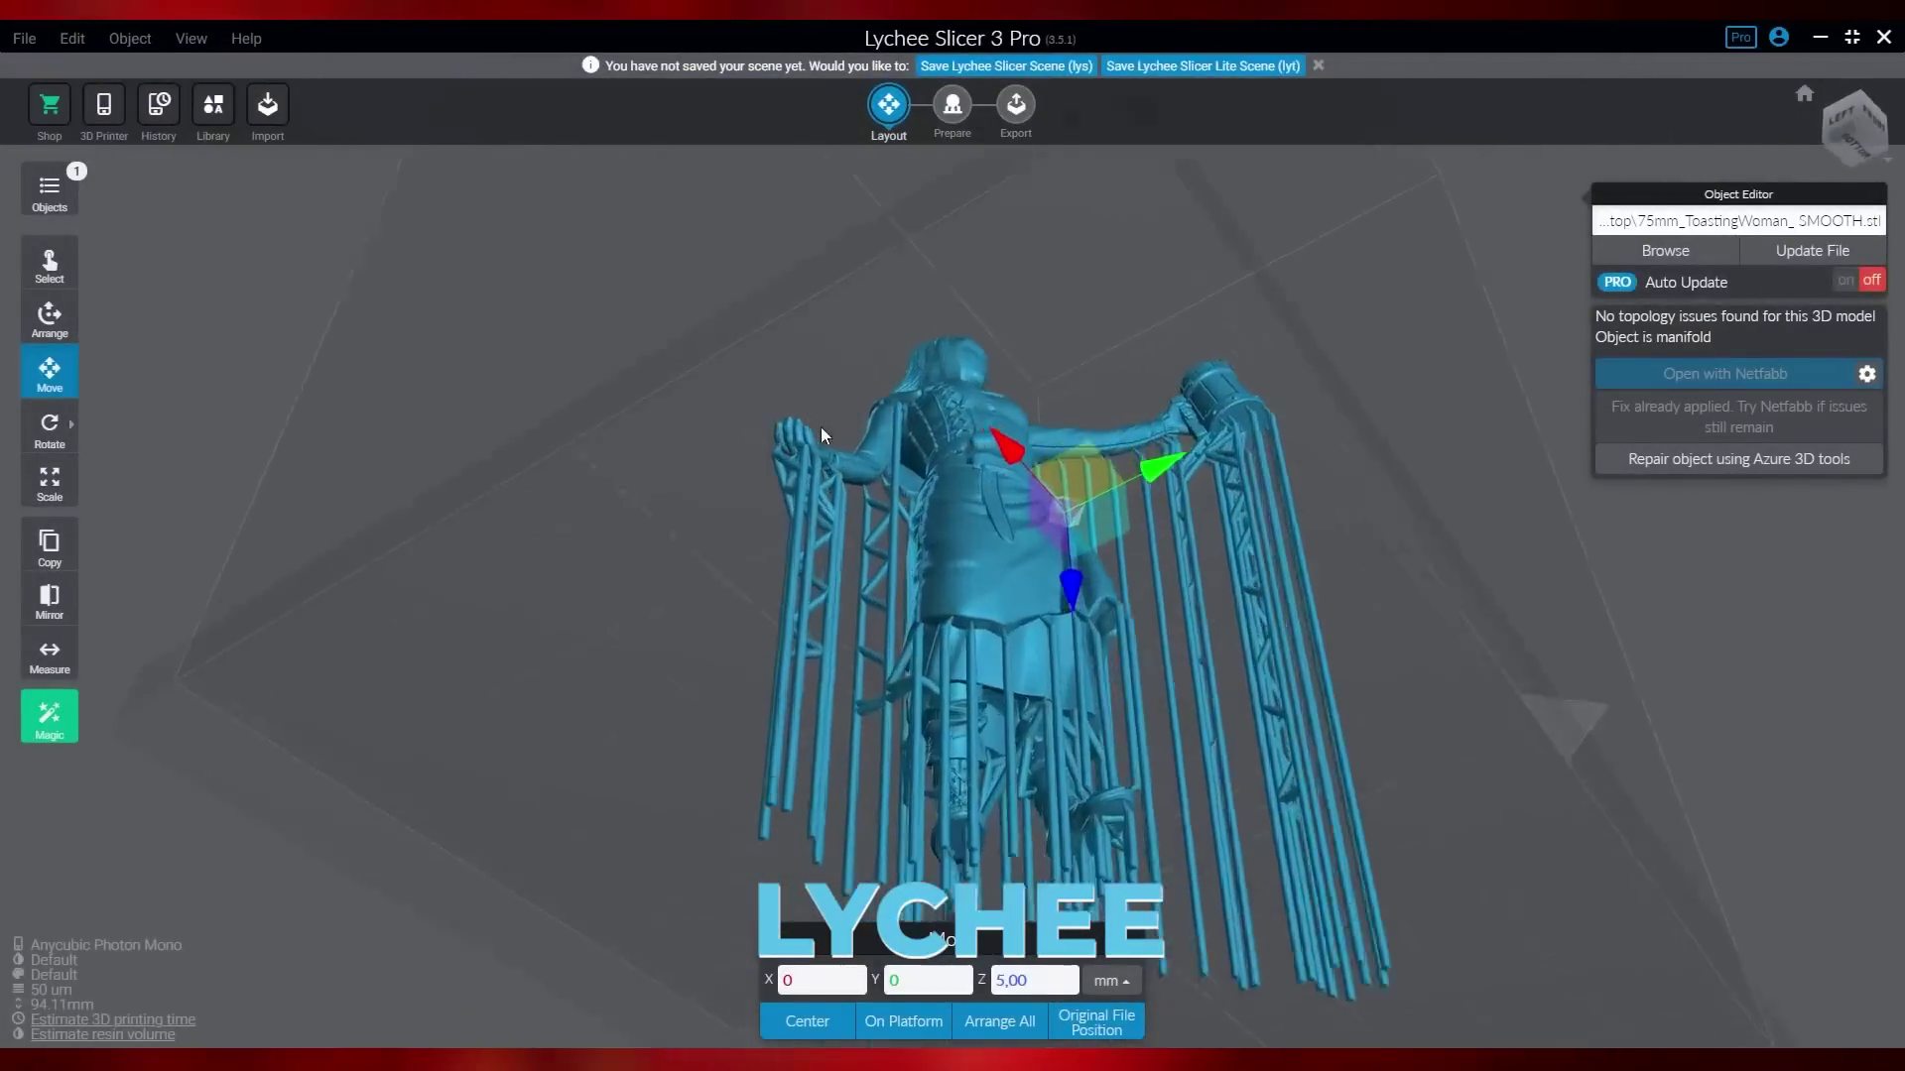
scroll(820, 427, "up", 6)
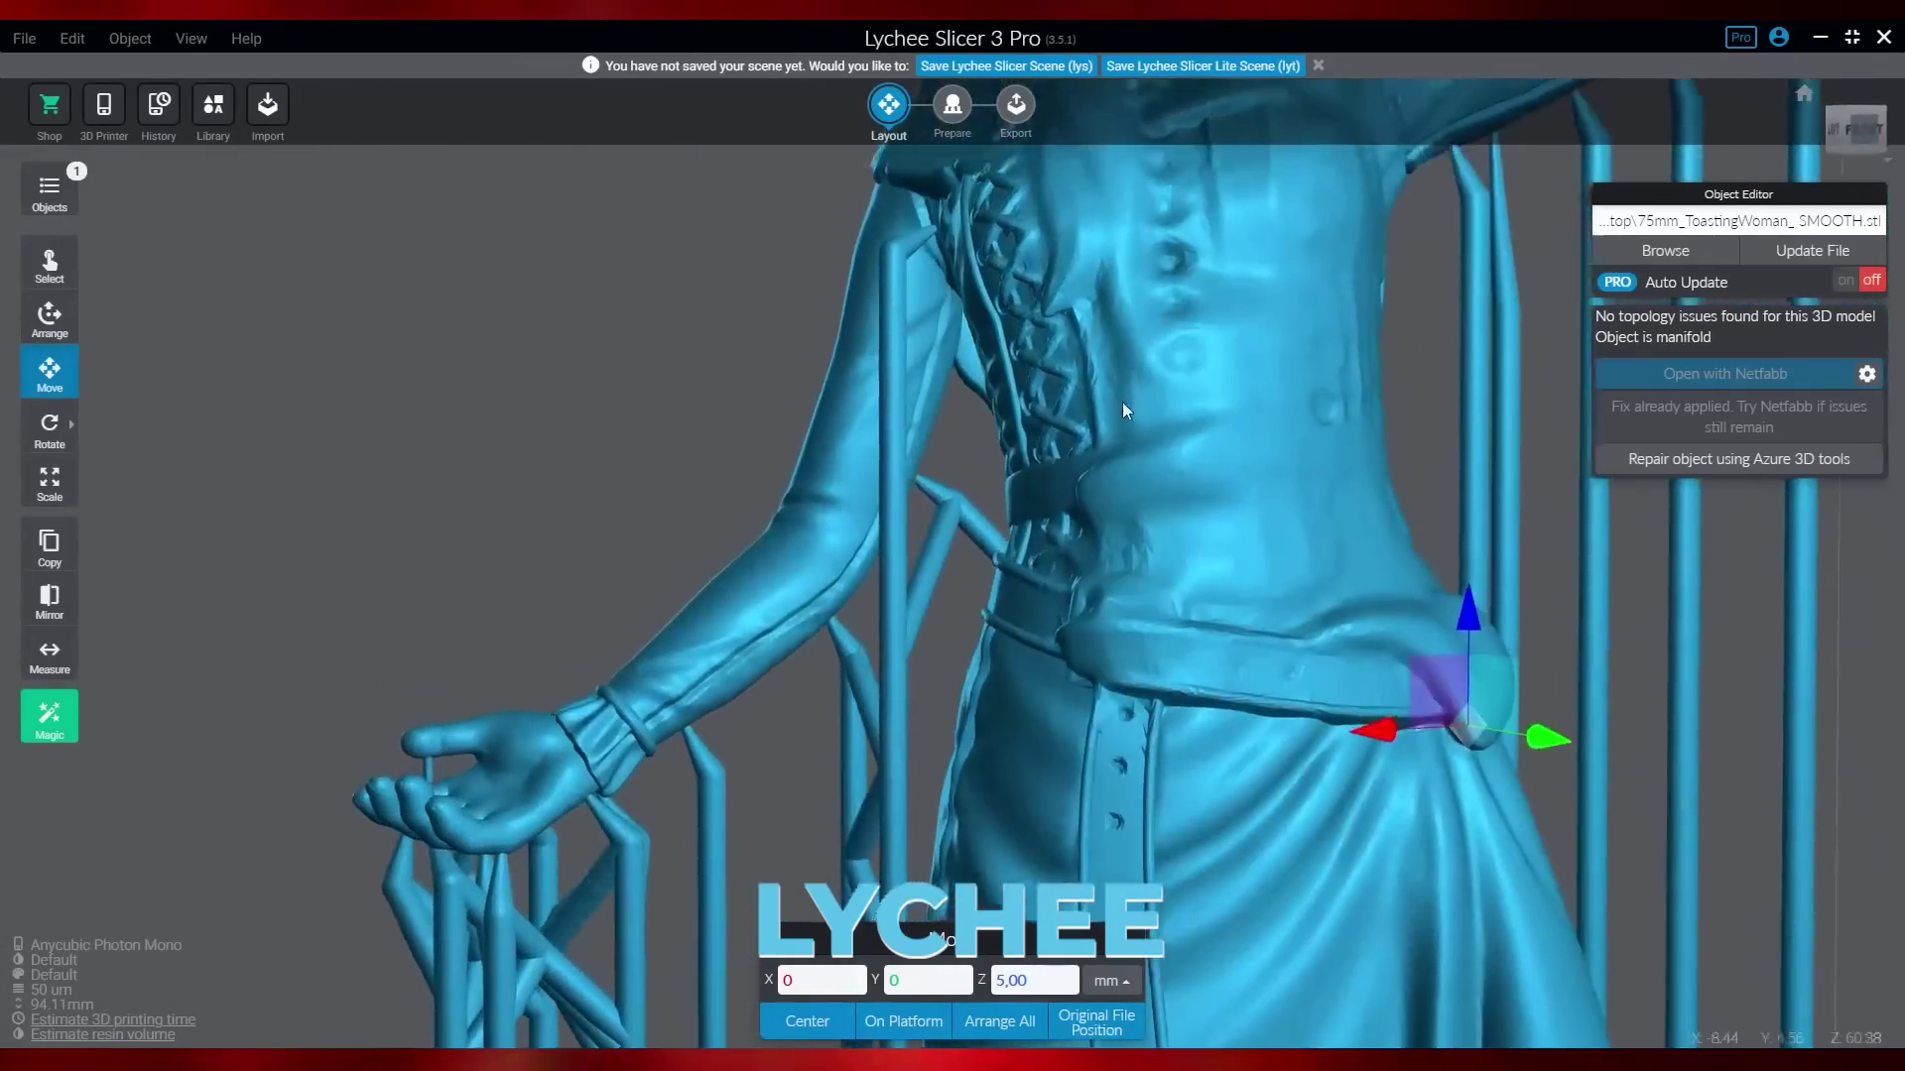